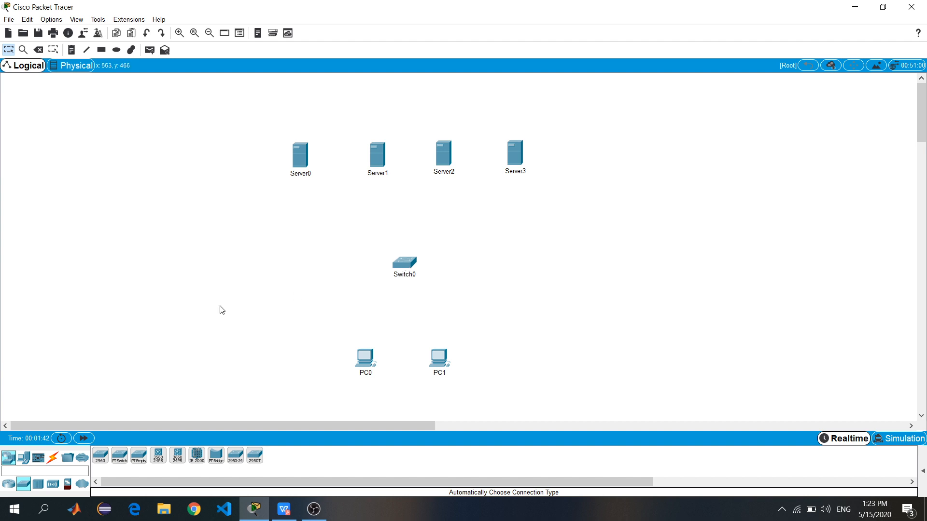
Cable PC0 and PC1 to Switch0 using the automatic connection type
left_click(53, 458)
left_click(100, 455)
left_click(357, 361)
left_click(409, 262)
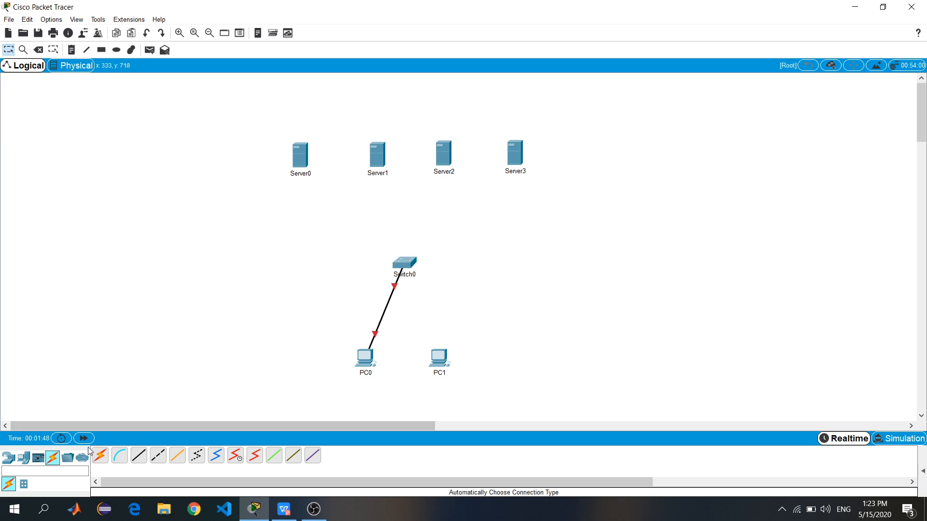
left_click(100, 456)
left_click(439, 358)
left_click(406, 264)
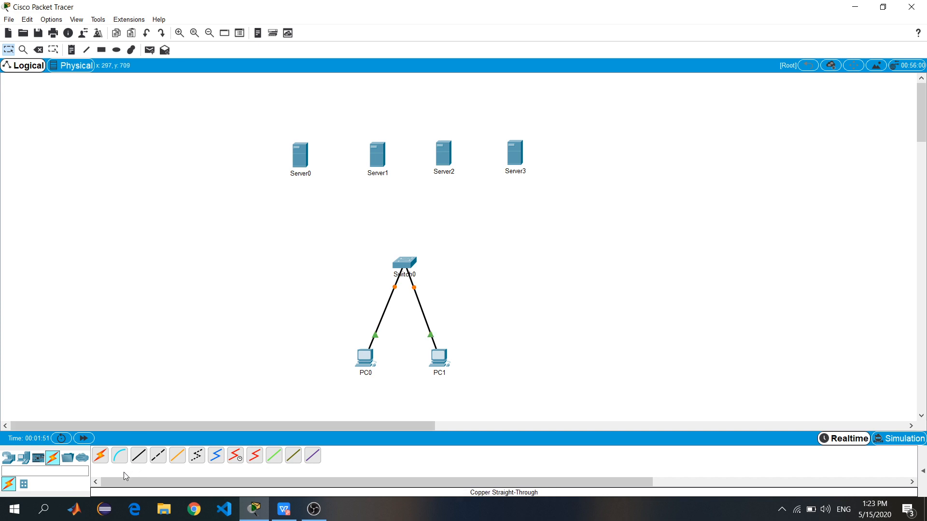
Cable Switch0 to Server0, Server1, Server2 and Server3 with automatic connections
left_click(100, 456)
left_click(403, 263)
left_click(300, 155)
left_click(100, 456)
left_click(405, 260)
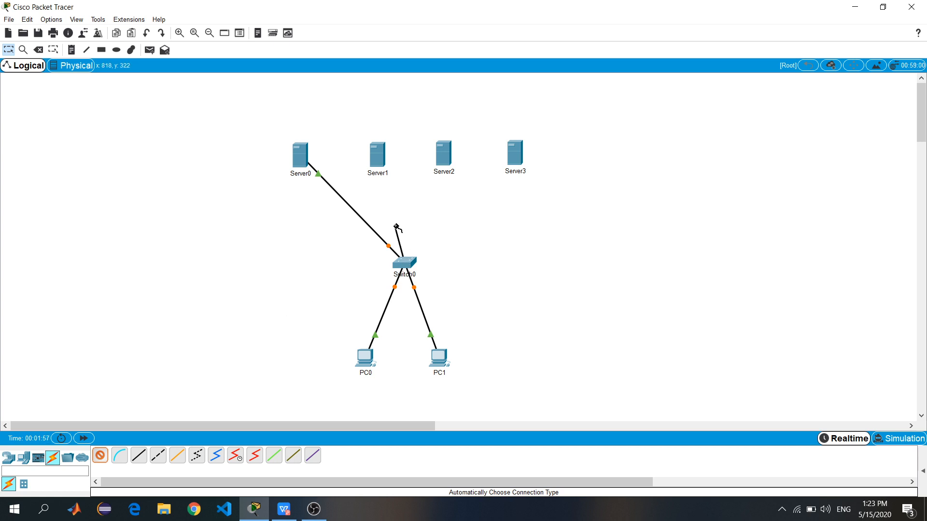
left_click(378, 156)
left_click(100, 456)
left_click(404, 266)
left_click(442, 154)
left_click(100, 456)
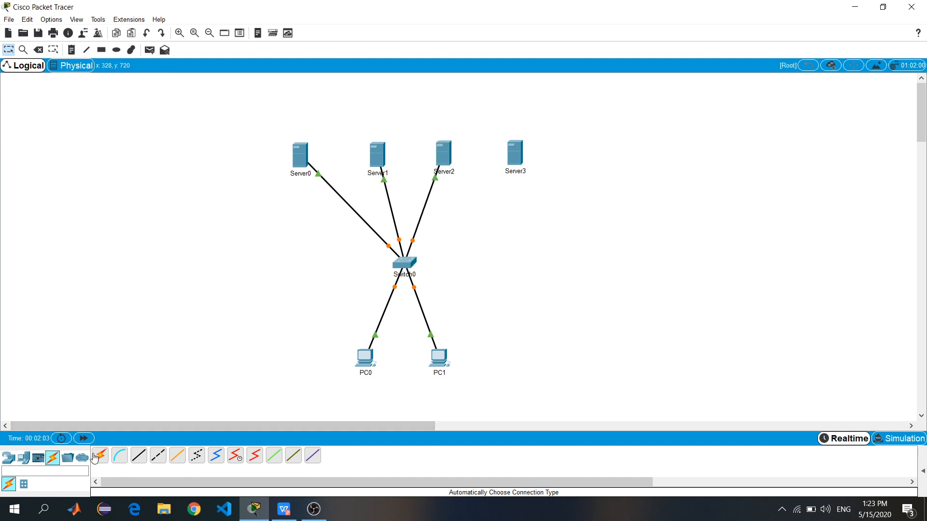
left_click(403, 262)
left_click(515, 153)
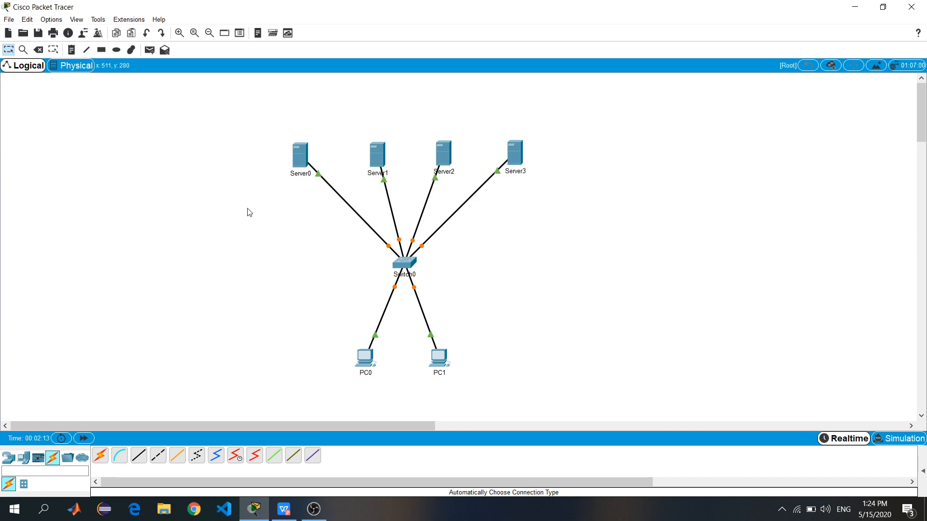
Rename Server0 to 'DHCP Server' and Server1 to 'DNS Server'
left_click(300, 174)
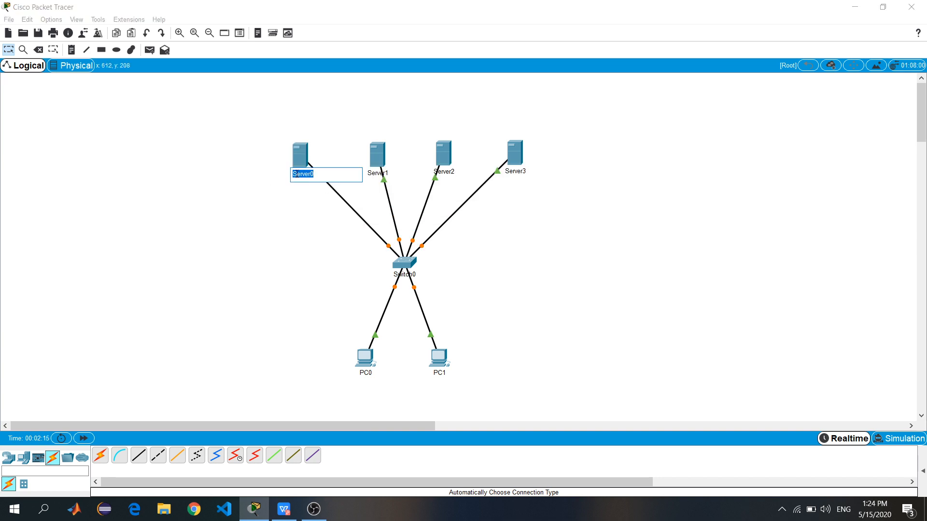
left_click(311, 174)
key("Home")
type("DHCP")
left_click(307, 201)
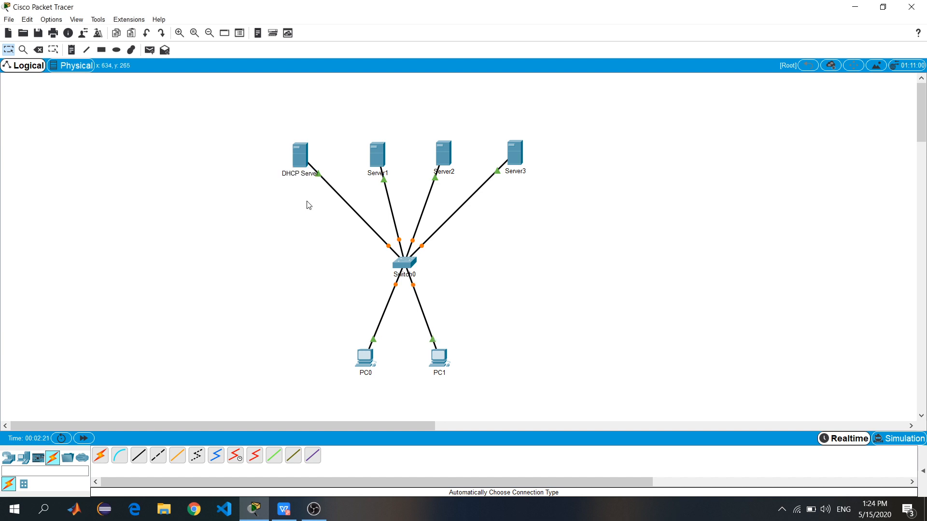
left_click(373, 176)
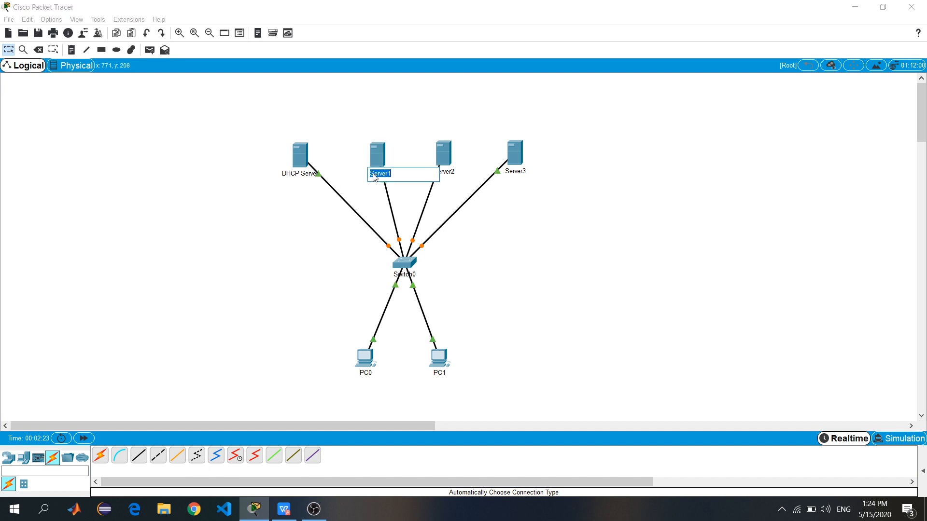
key("End")
key("BackSpace")
key("Home")
type("DNS")
left_click(380, 199)
Rename Server2 to 'FTP Server' and Server3 to 'Mail Server'
left_click(445, 173)
key("End")
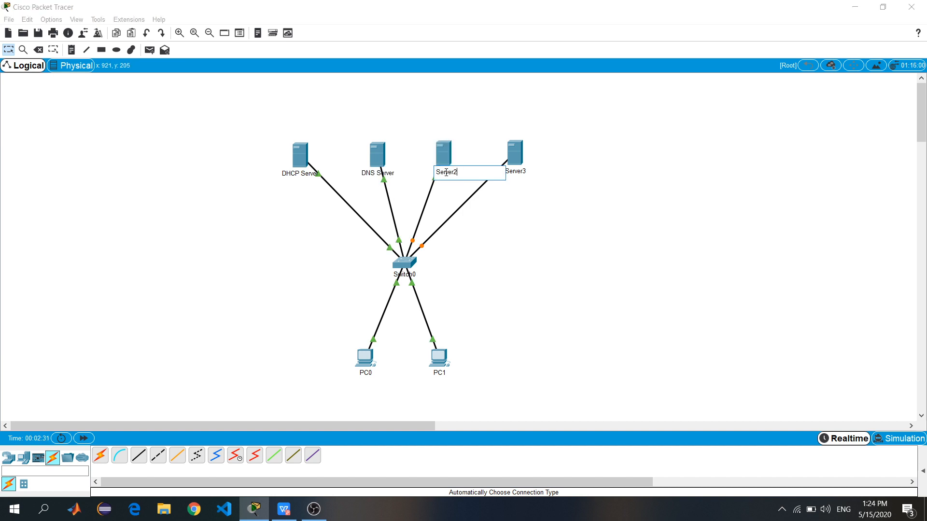
type("FTP")
left_click(530, 201)
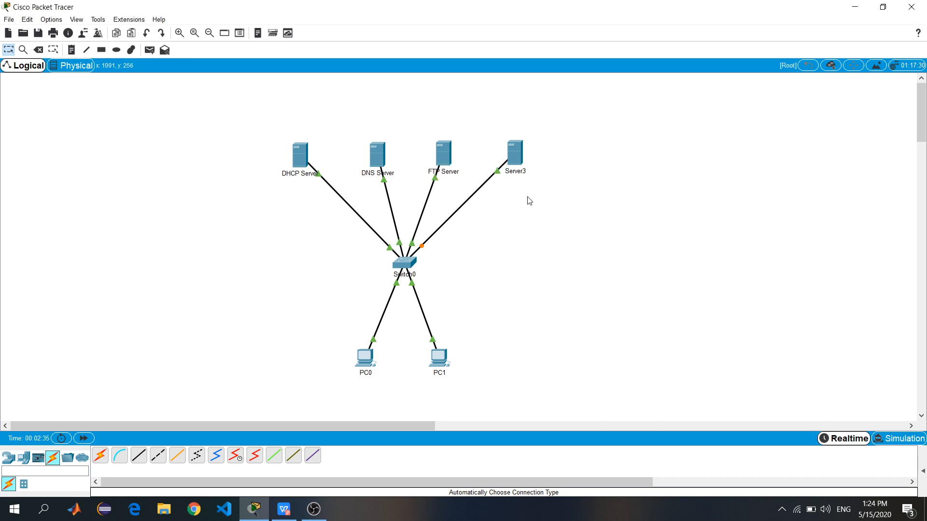
left_click(520, 173)
key("End")
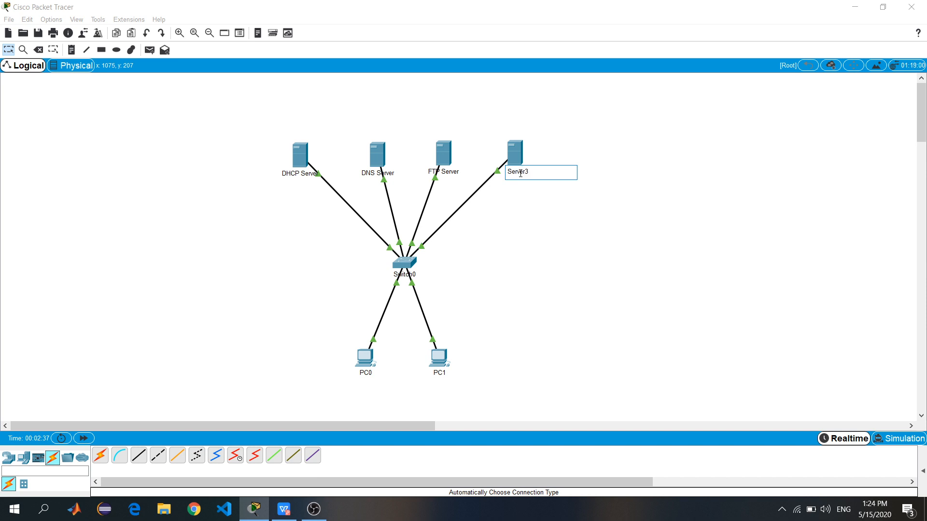
type("Mail")
left_click(527, 214)
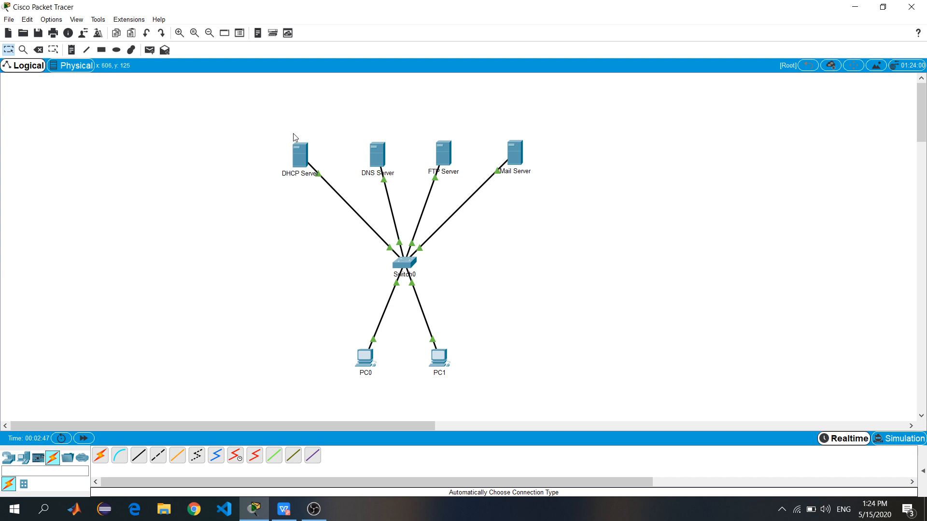
Add notes 192.168.10.100 above the DHCP Server and 192.168.10.99 above the DNS Server
key("n")
left_click(284, 133)
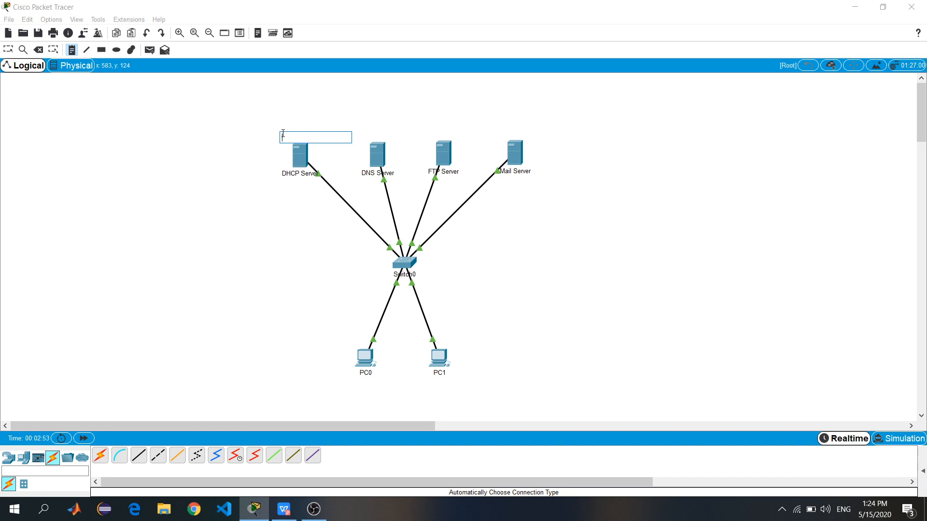
type("192.168.10.100")
left_click(261, 151)
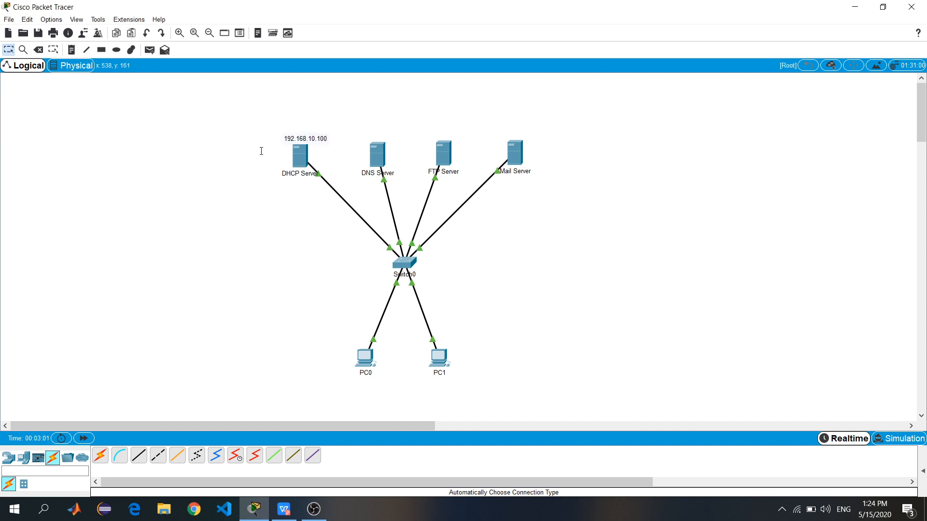
key("n")
left_click(361, 137)
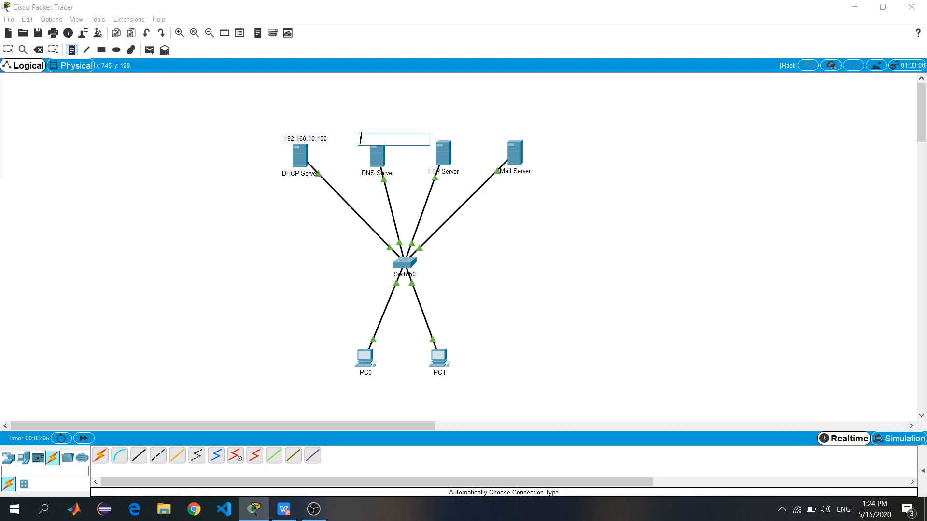
type("192.168.10.99")
key("Escape")
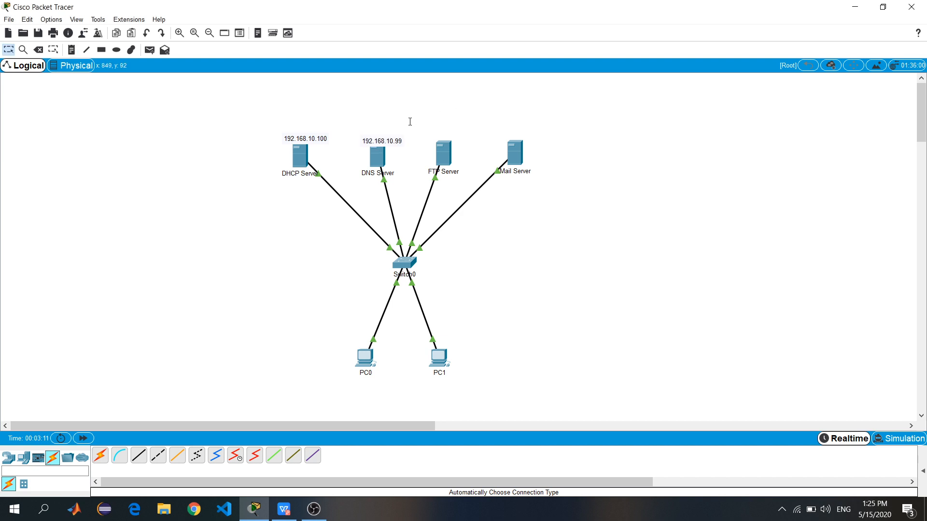
Add notes 192.168.10.200 and 192.168.10.201 above the FTP and Mail Servers, then open DHCP Server
key("n")
left_click(427, 134)
type("192")
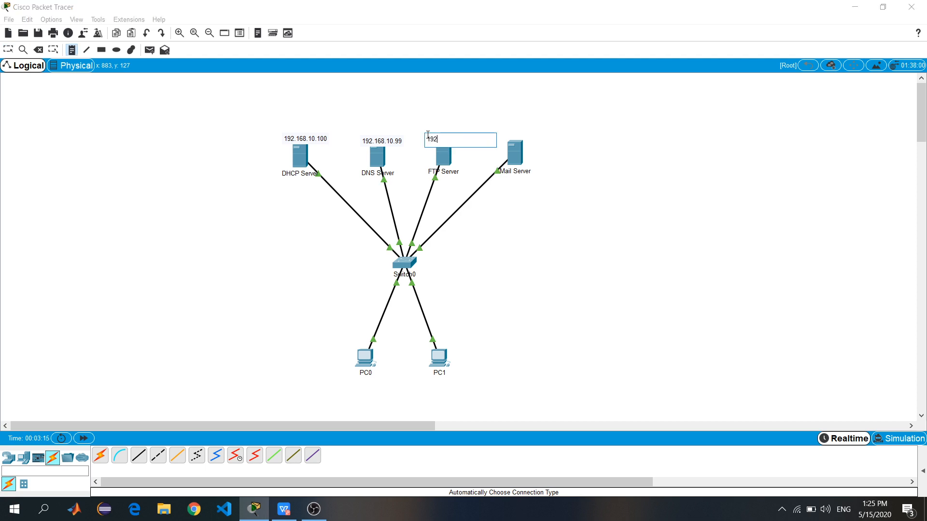
type(".168.10.200")
left_click(502, 115)
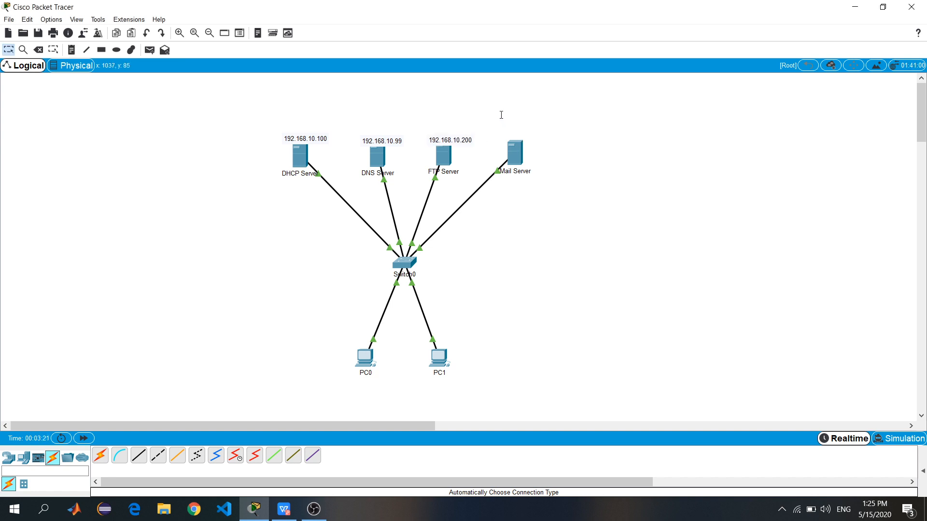
left_click(517, 134)
type("192.168.10.")
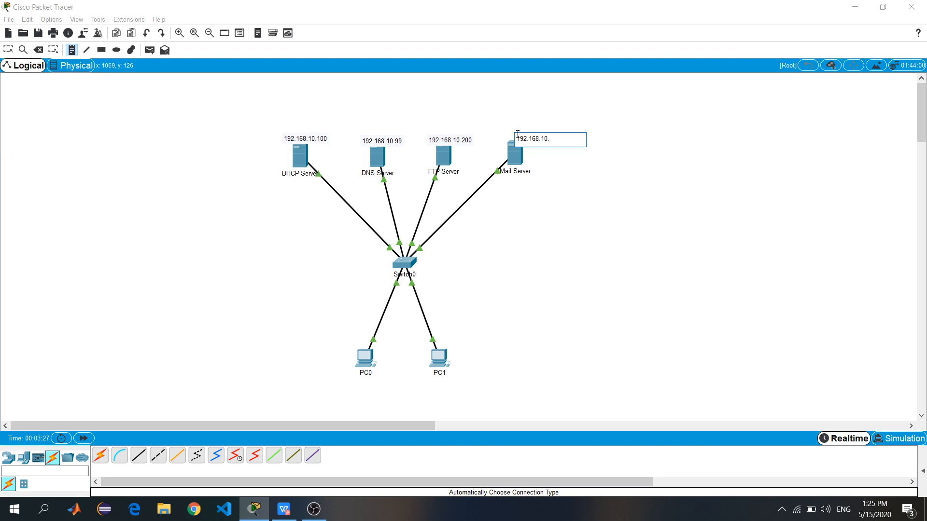
type("210")
key("BackSpace")
key("BackSpace")
type("01")
key("Escape")
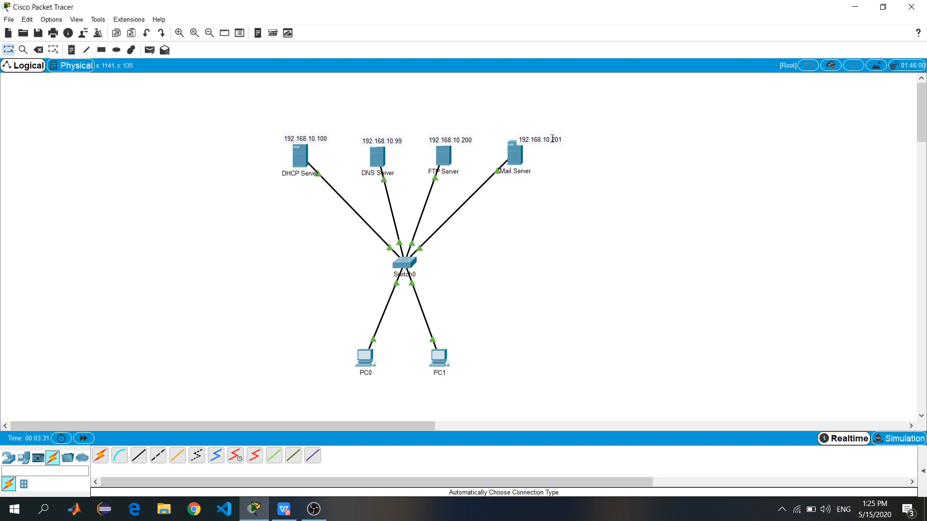
left_click_drag(546, 138, 531, 134)
scroll(566, 269, "right", 6)
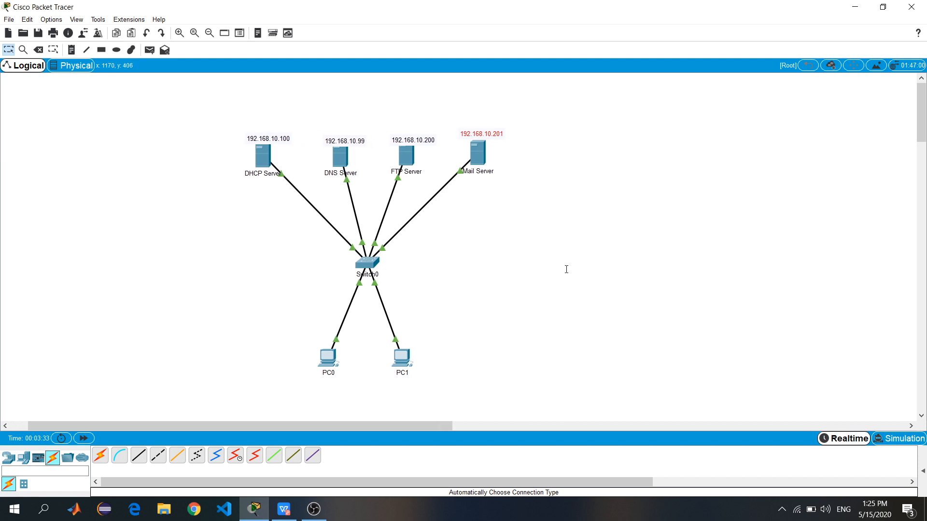
left_click(375, 259)
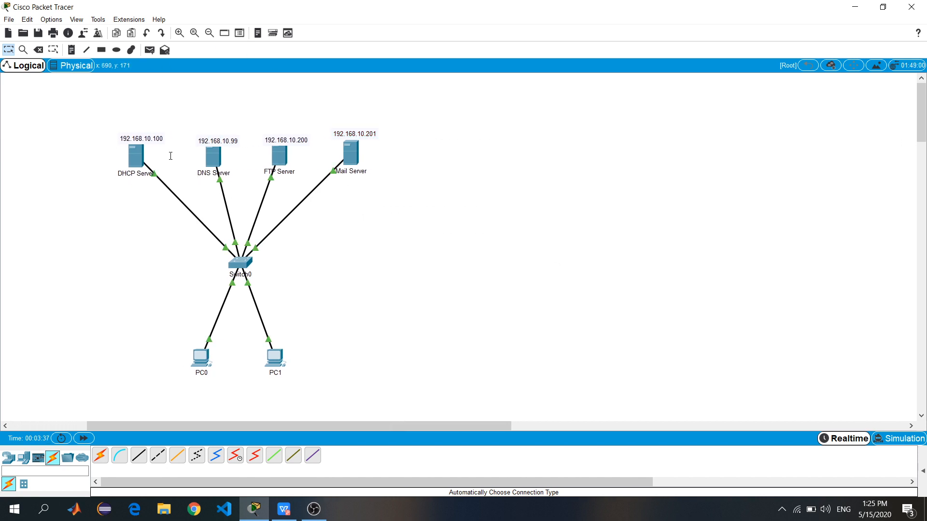
left_click(136, 155)
left_click_drag(399, 70, 555, 68)
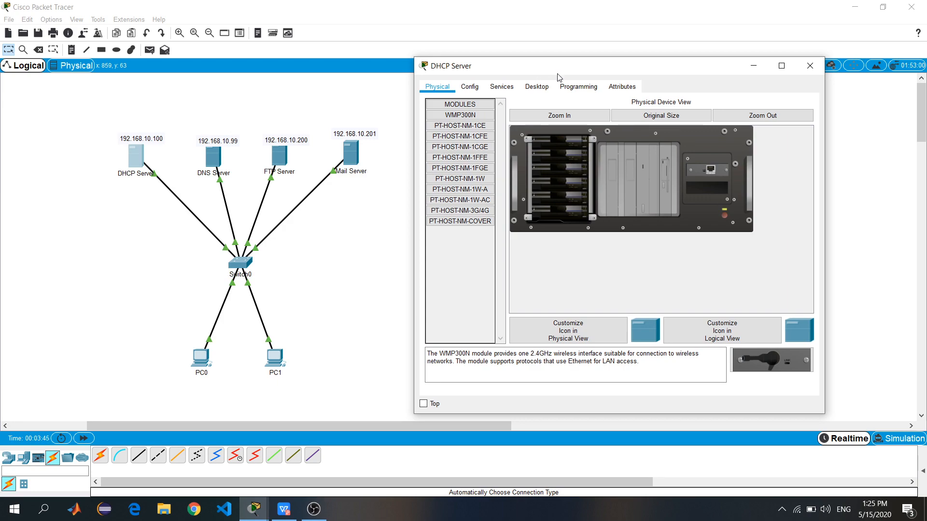
Give the DHCP Server static IP 192.168.10.100, mask 255.255.255.0 and DNS server 192.168.10.99
left_click(536, 88)
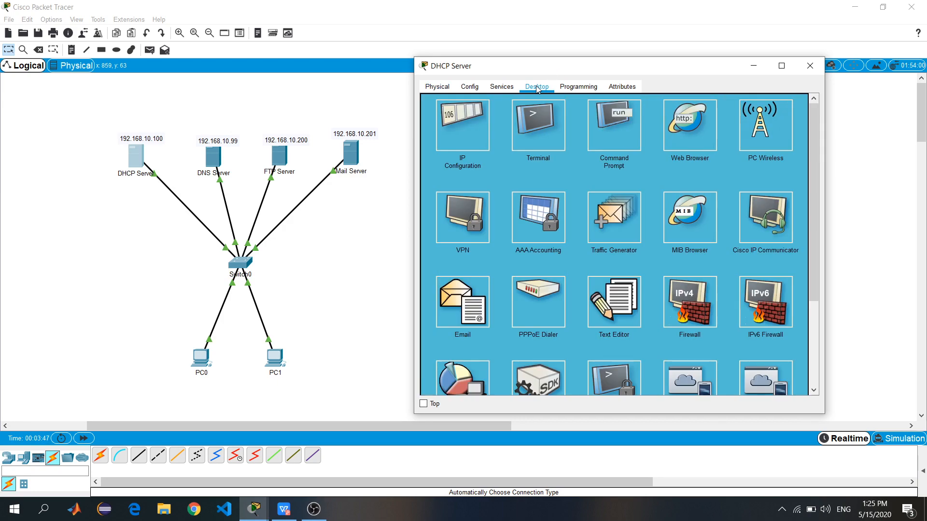
left_click(463, 134)
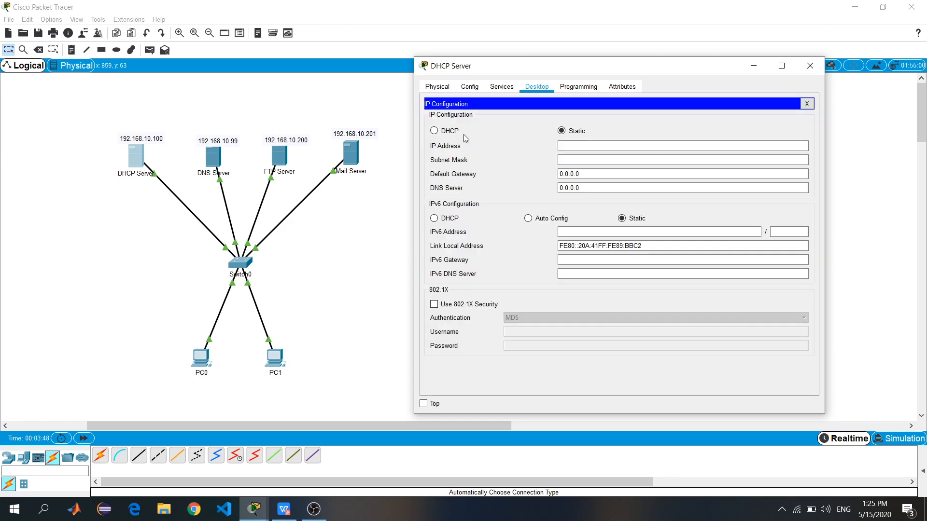
left_click(617, 143)
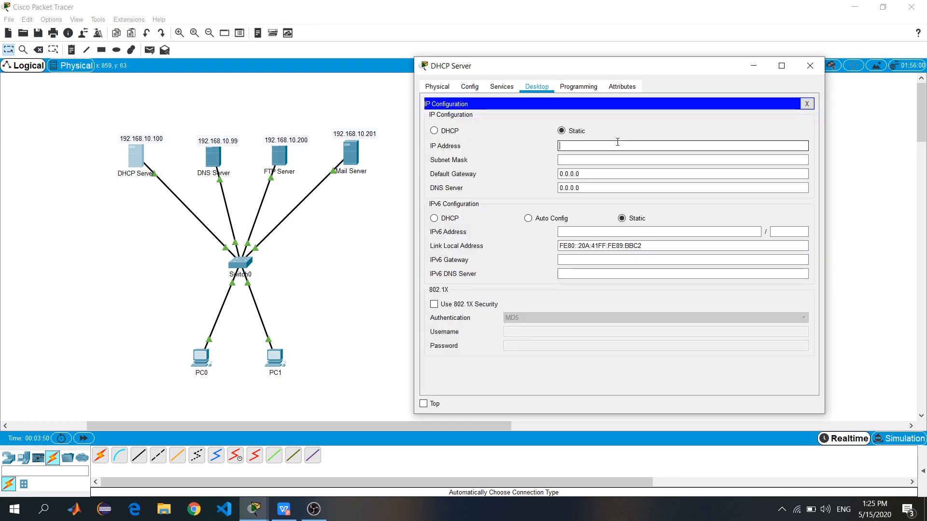
type("192.")
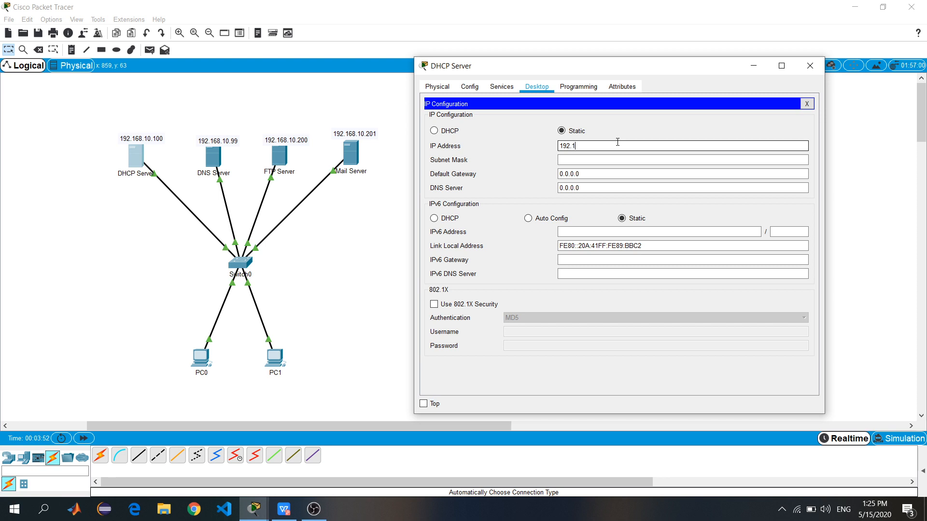
type("168.10.100")
left_click(599, 156)
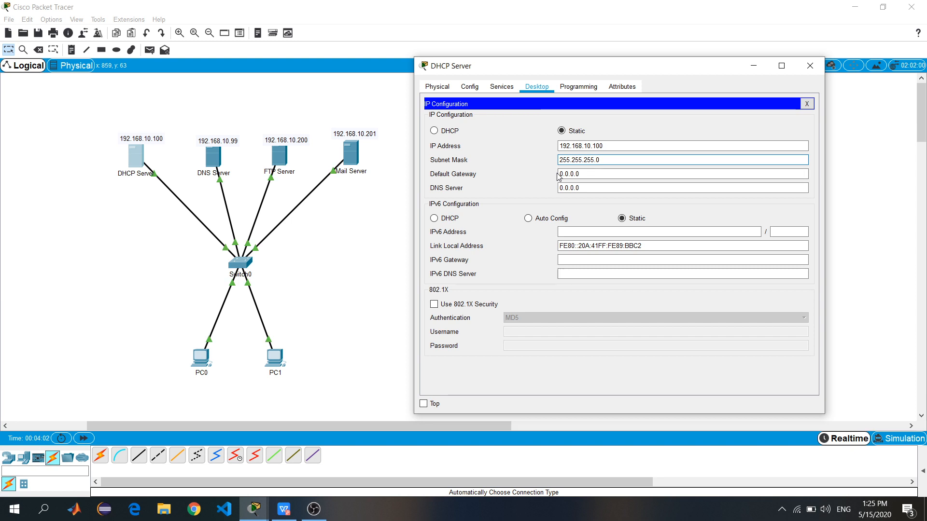
left_click(588, 188)
left_click_drag(588, 188, 557, 188)
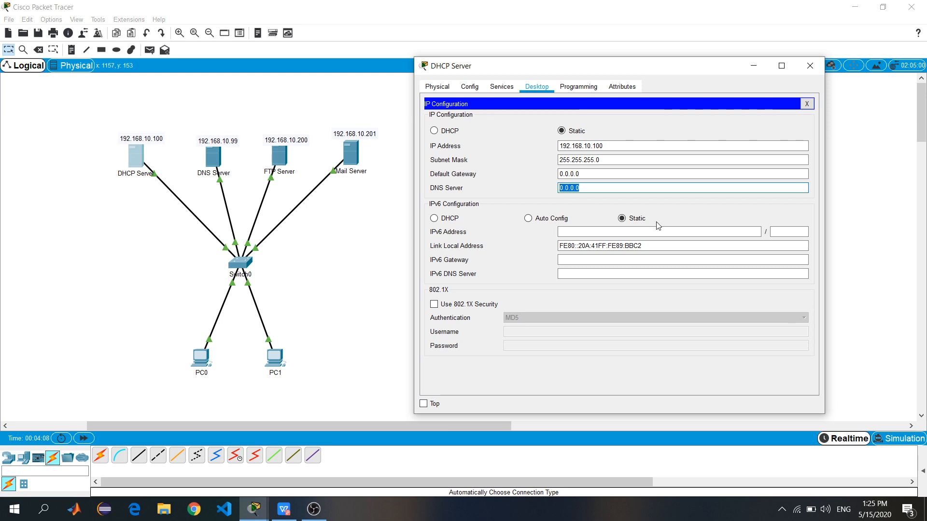
type("192.168.10.99")
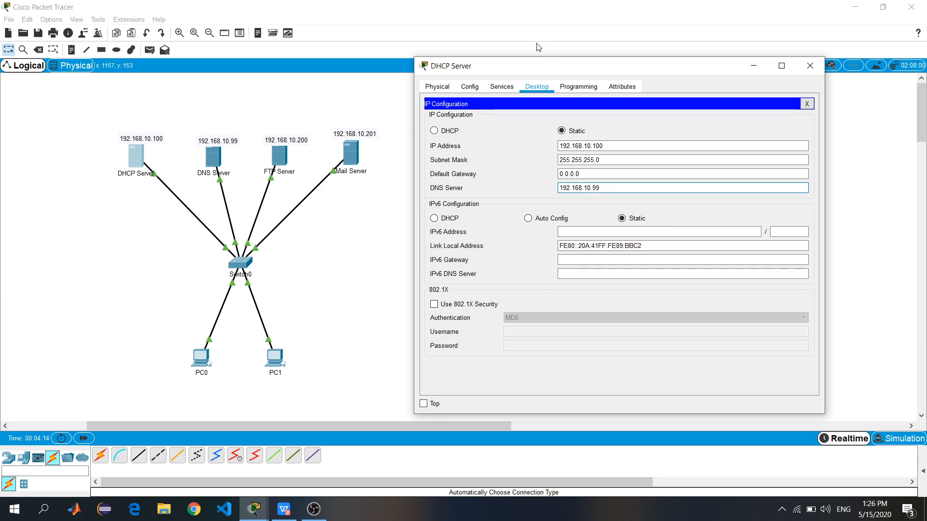
Turn DHCP on and save serverPool with DNS 192.168.10.99 and start IP 192.168.10.1
left_click(505, 89)
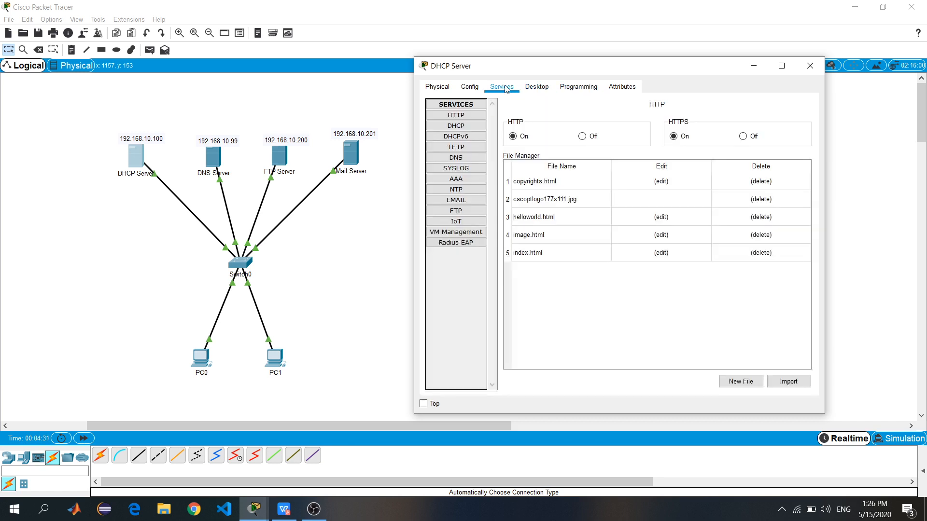
left_click(455, 127)
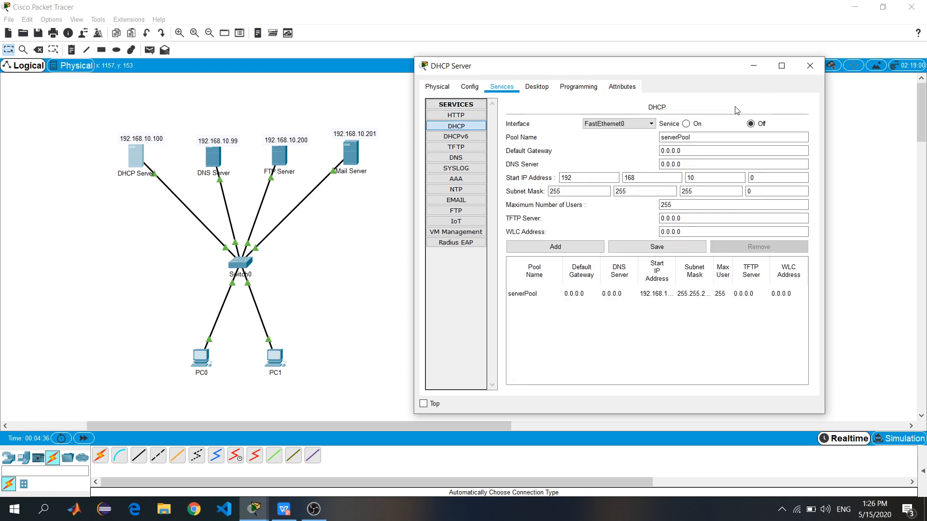
left_click(696, 125)
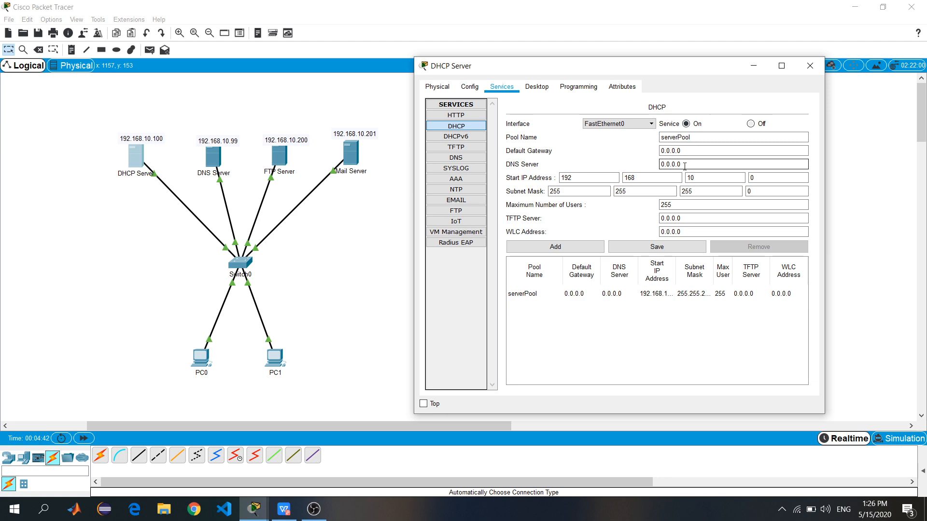
left_click_drag(684, 166, 654, 164)
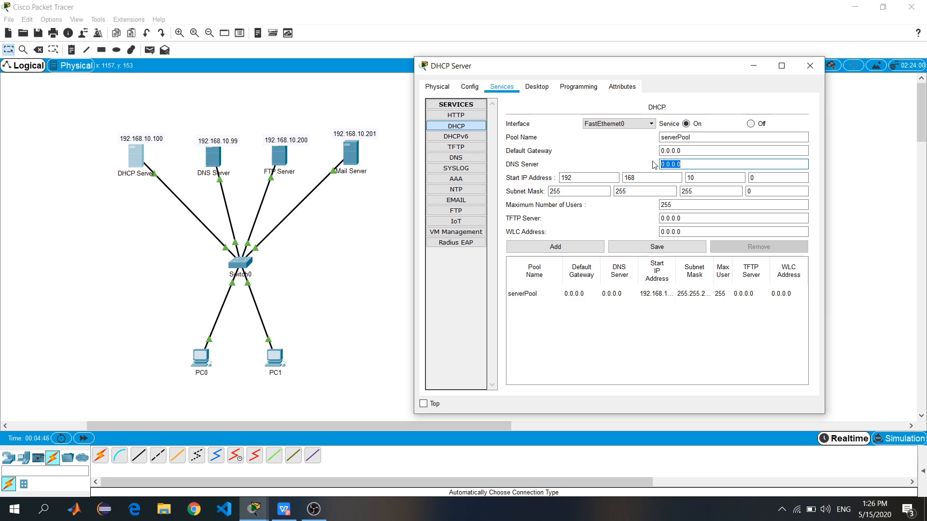
type("192.168.10.99")
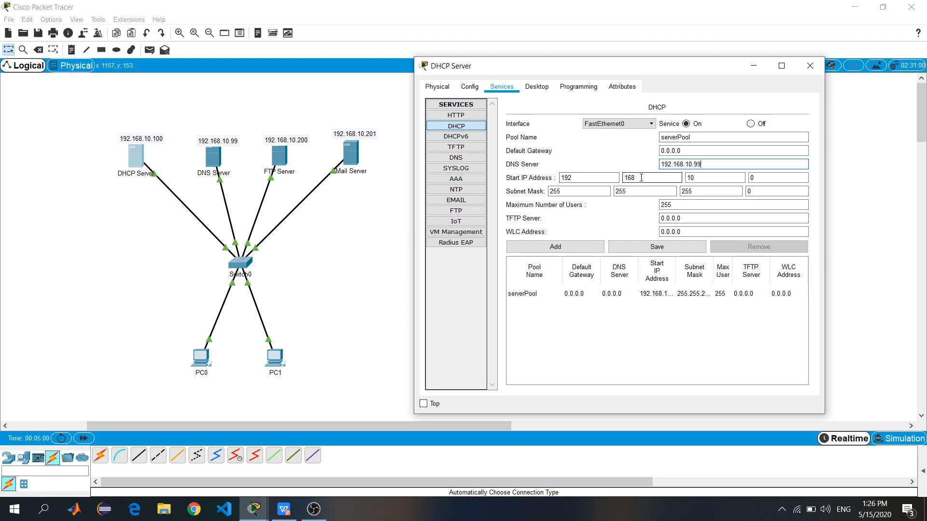
left_click(757, 178)
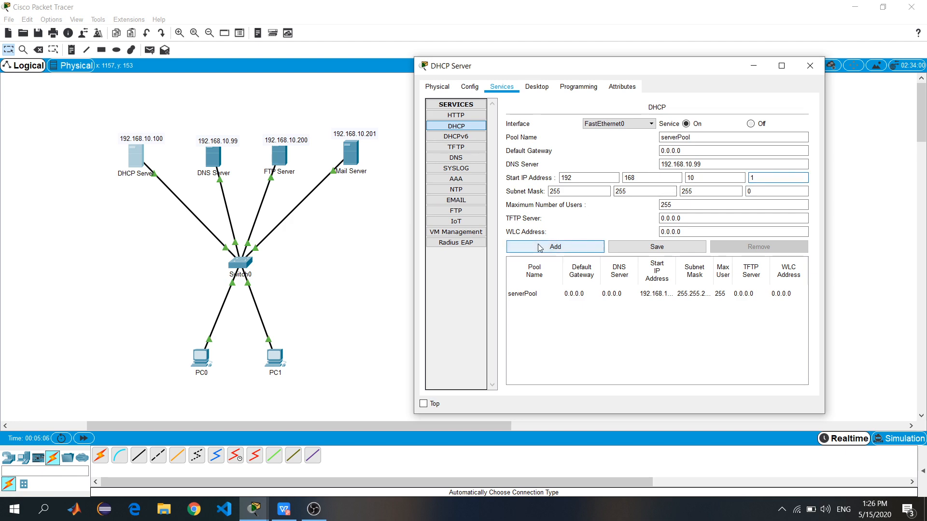
left_click(637, 248)
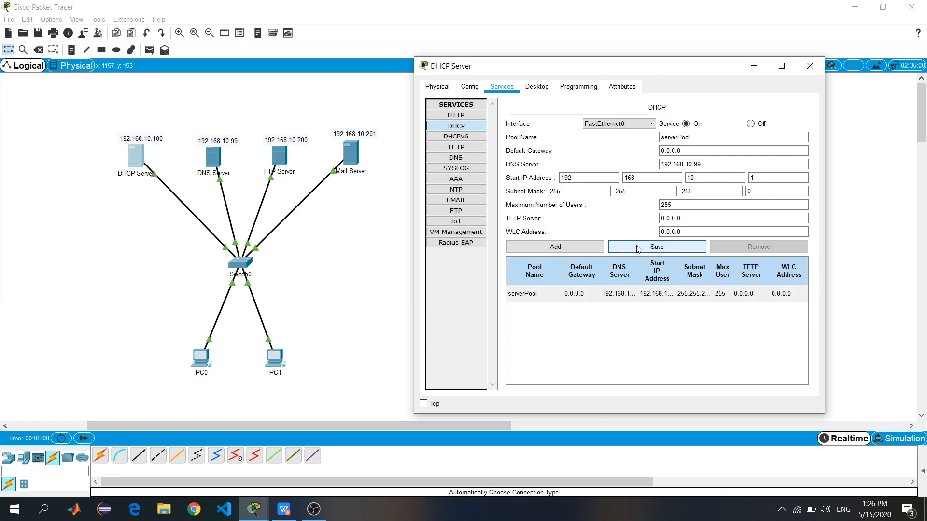
left_click(815, 69)
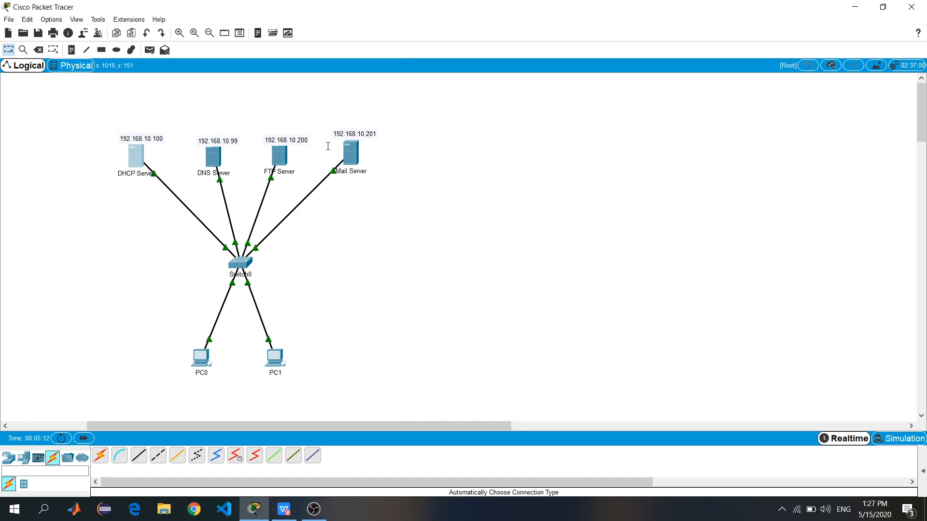
Set PC0 to DHCP so it receives 192.168.10.1 with DNS server 192.168.10.99
left_click_drag(227, 140, 225, 129)
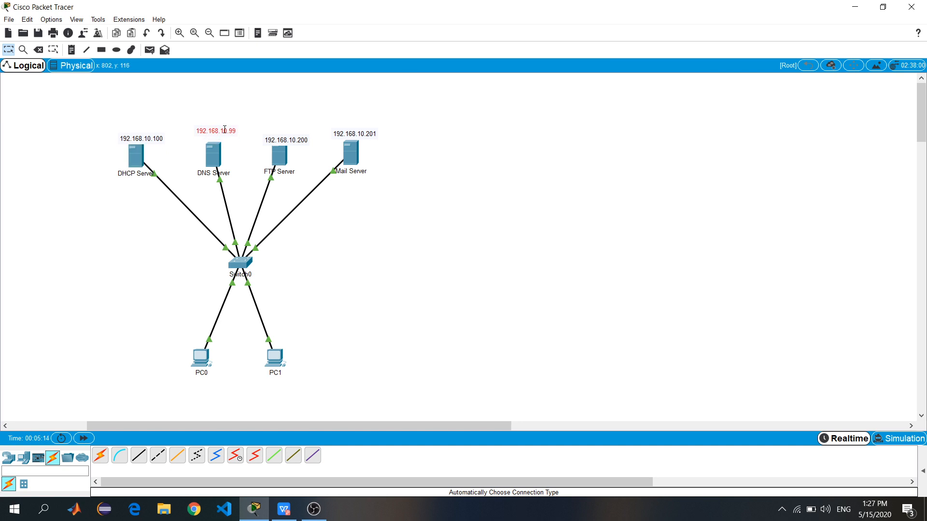
left_click(127, 207)
left_click(202, 359)
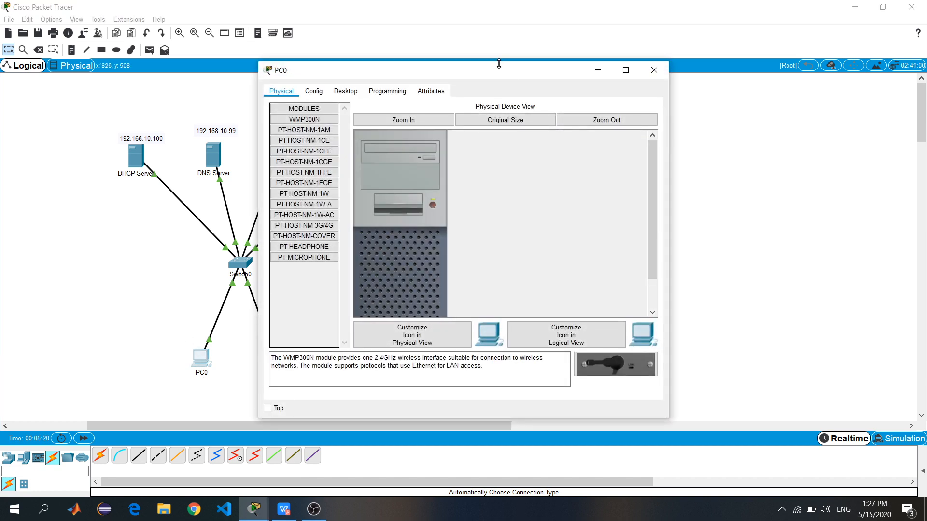
left_click_drag(473, 71, 583, 74)
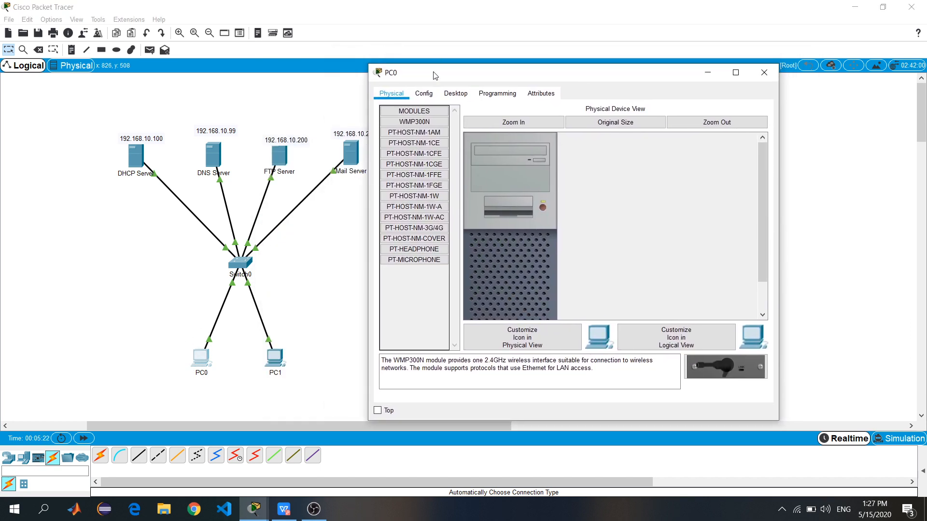
left_click(454, 94)
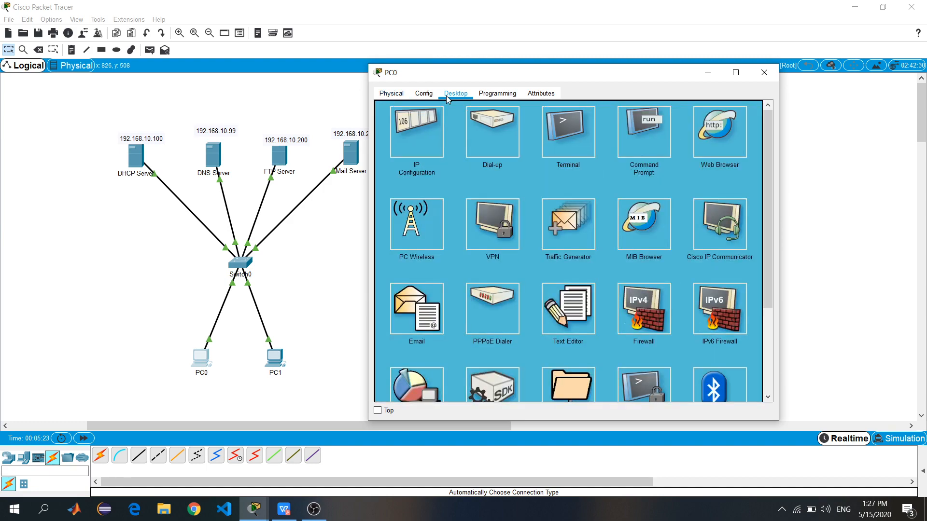
left_click(419, 127)
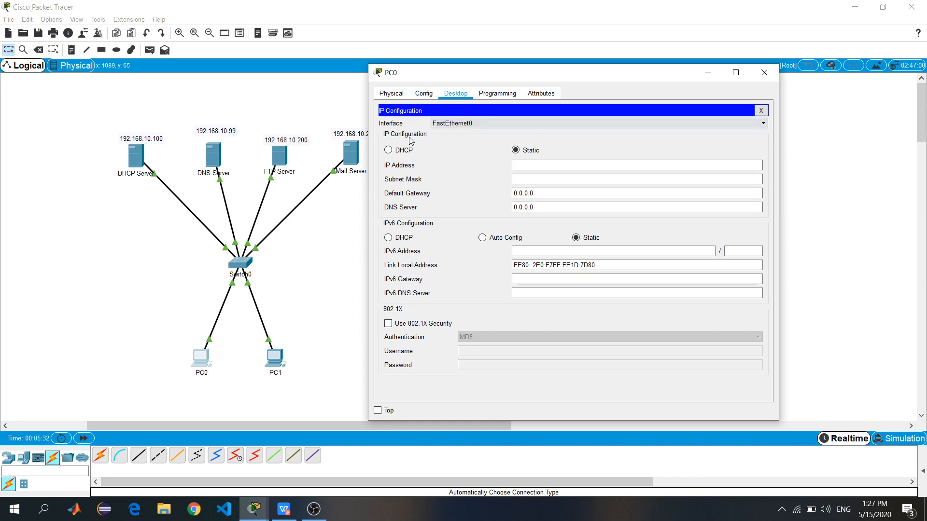
left_click(388, 150)
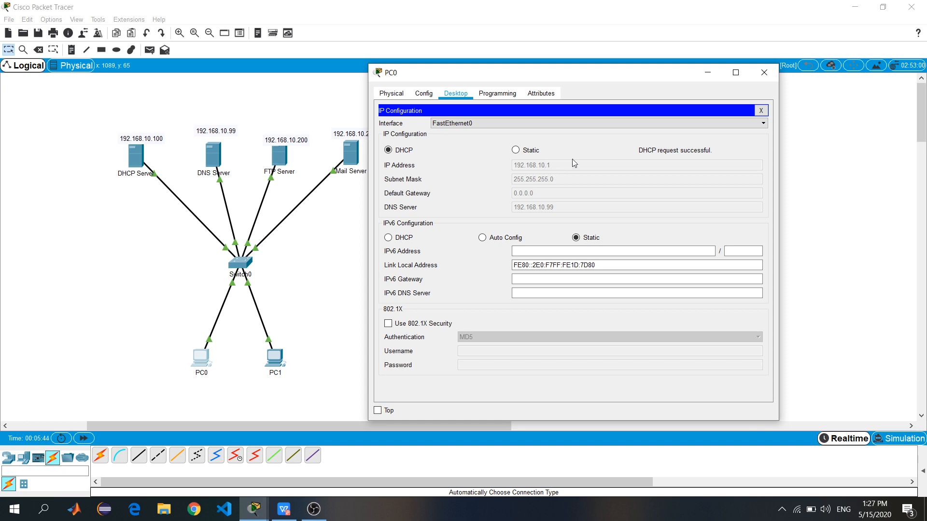
left_click(763, 77)
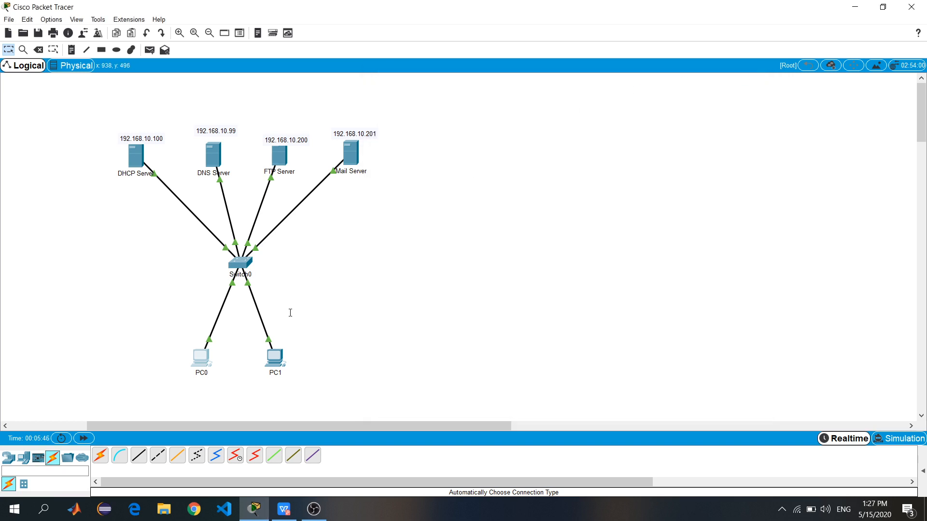
Set PC1 to DHCP so it receives 192.168.10.2 with DNS server 192.168.10.99
left_click(276, 358)
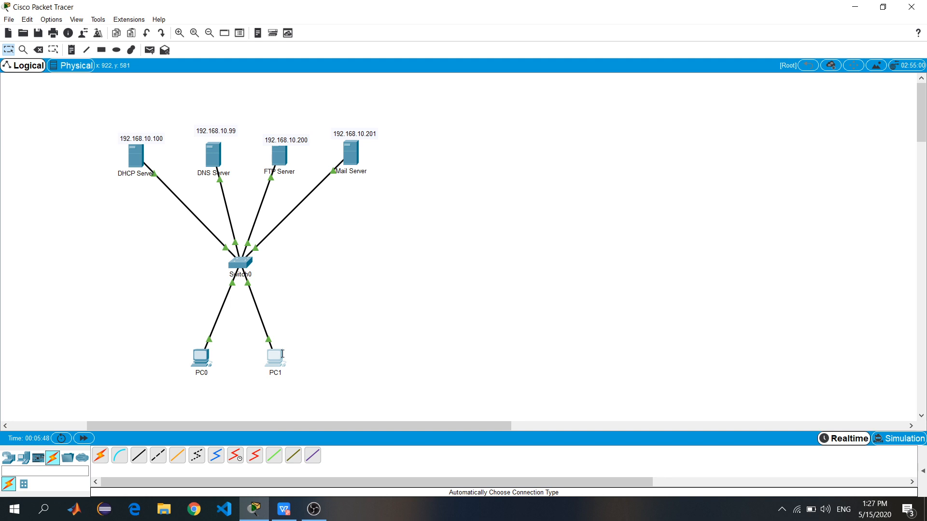
left_click_drag(451, 63, 605, 55)
left_click_drag(546, 64, 729, 75)
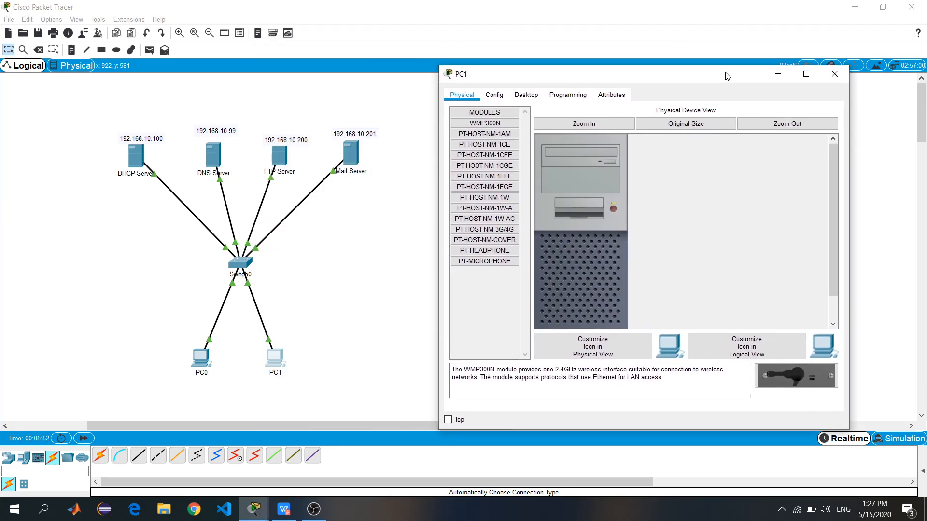
left_click(518, 100)
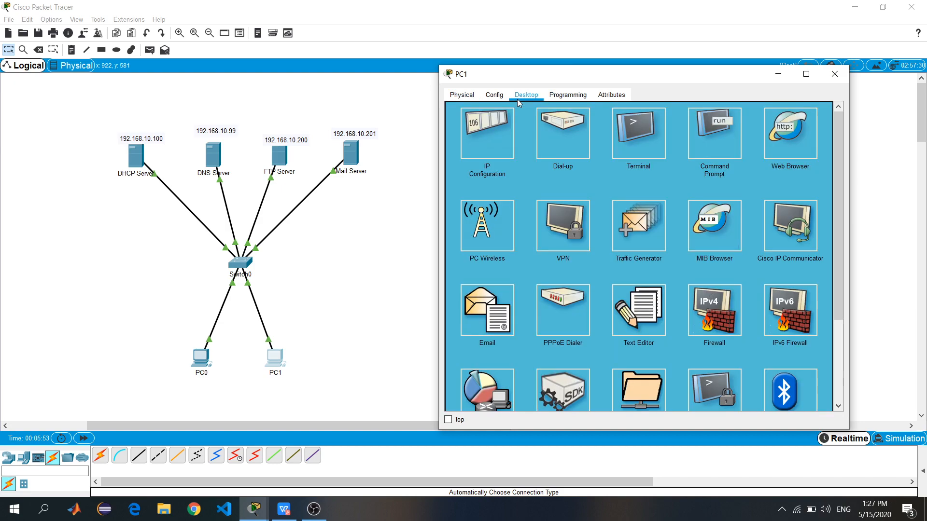
left_click(486, 134)
left_click(470, 152)
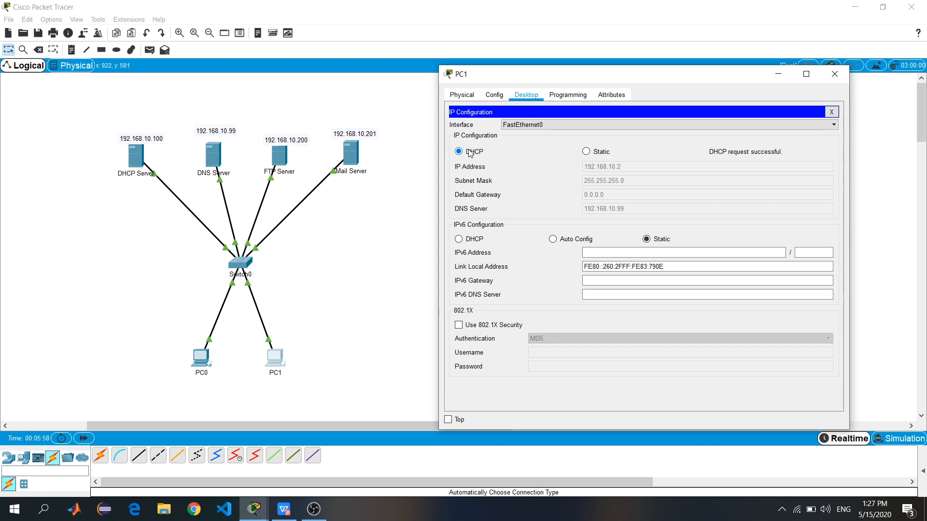
left_click(834, 73)
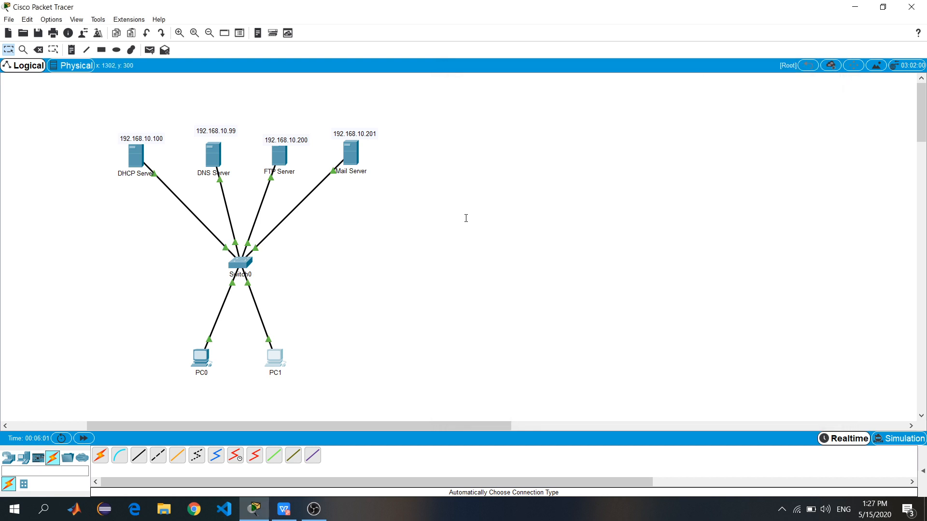
Give the DNS Server static IP 192.168.10.99, mask 255.255.255.0 and DNS server 192.168.10.100
left_click(213, 153)
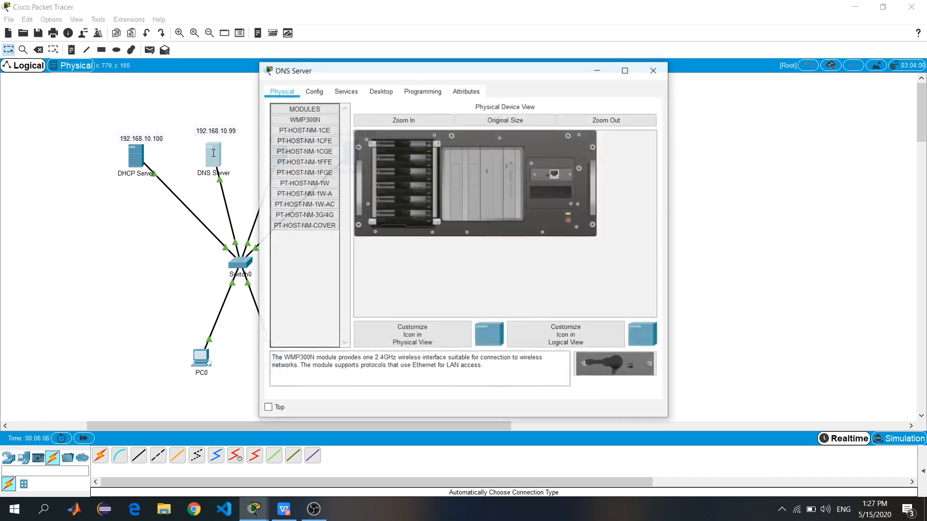
left_click_drag(473, 72, 635, 64)
left_click(541, 84)
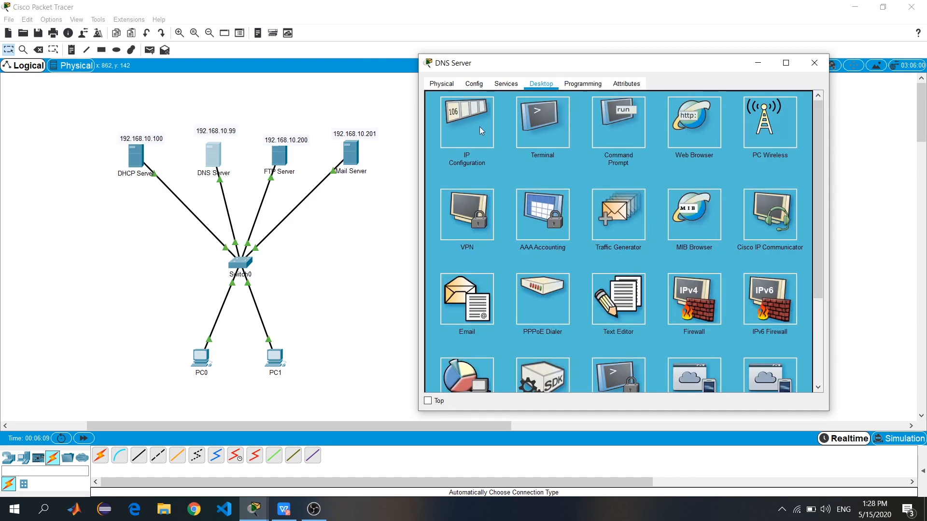
left_click(479, 126)
left_click(645, 142)
type("192.168.10.99")
left_click(618, 153)
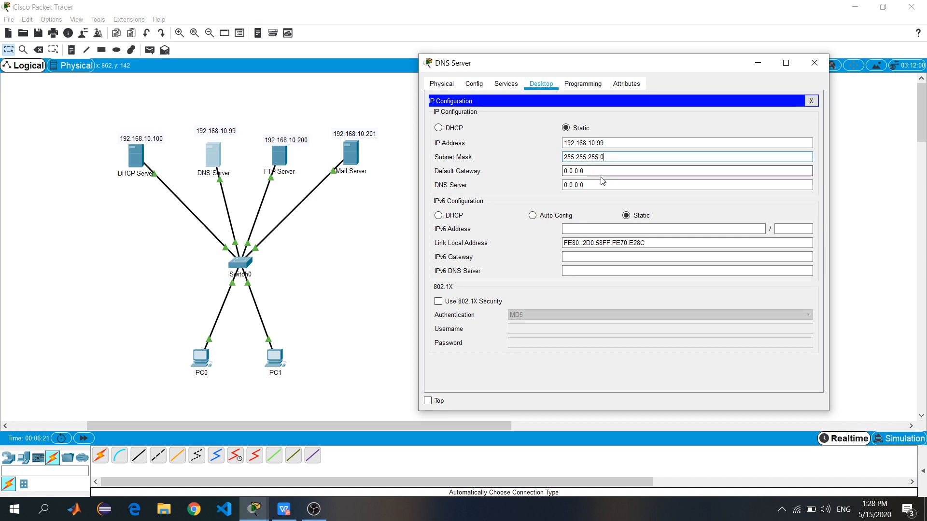
left_click_drag(603, 184, 563, 187)
type("1")
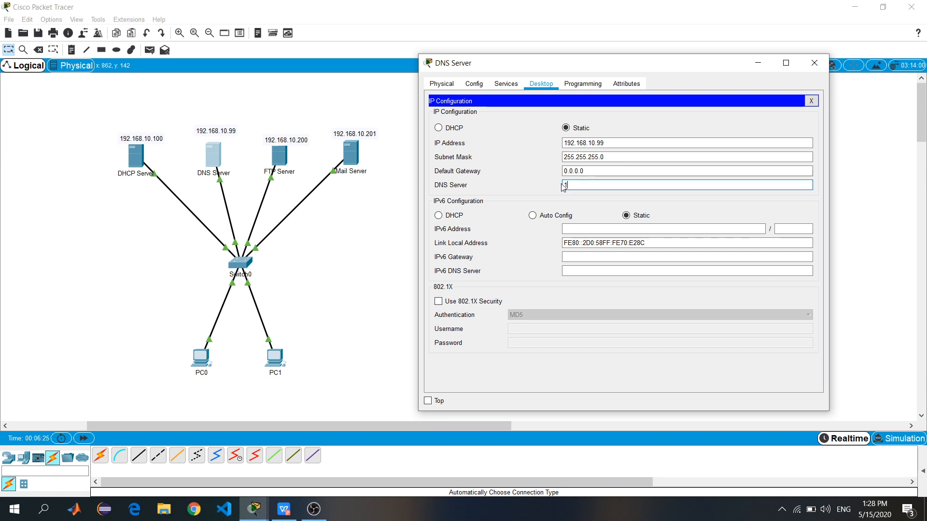
type("92.168.10.100")
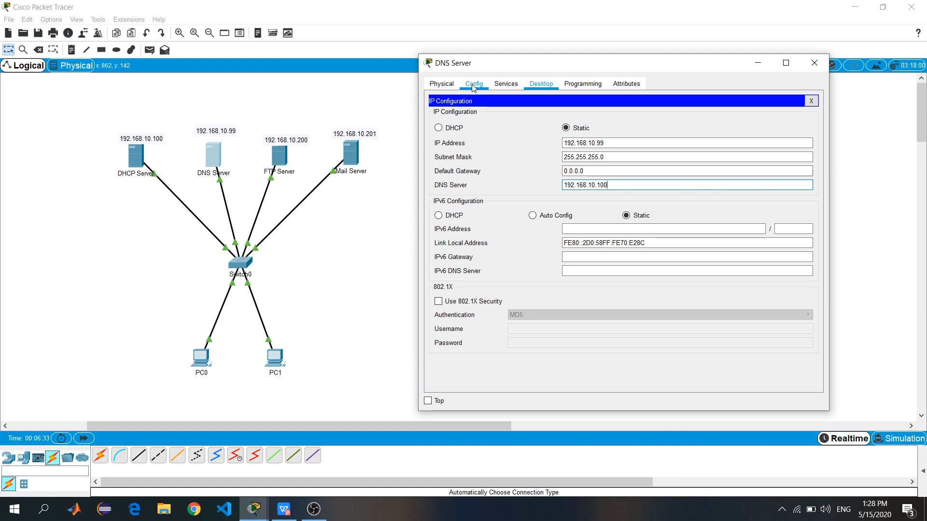
left_click(506, 85)
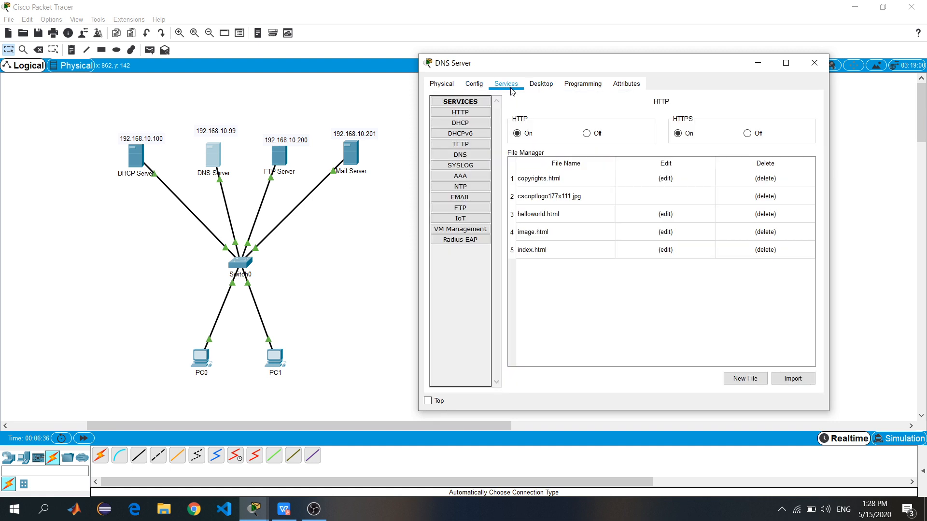
Turn the DNS service on and add an A record mapping home.uns.ac.id to 192.168.10.99
left_click(467, 156)
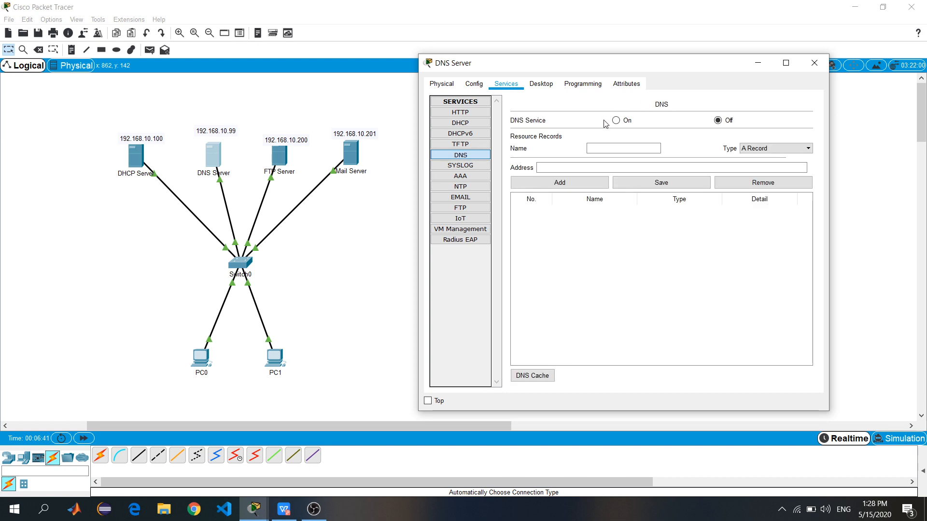
left_click(624, 124)
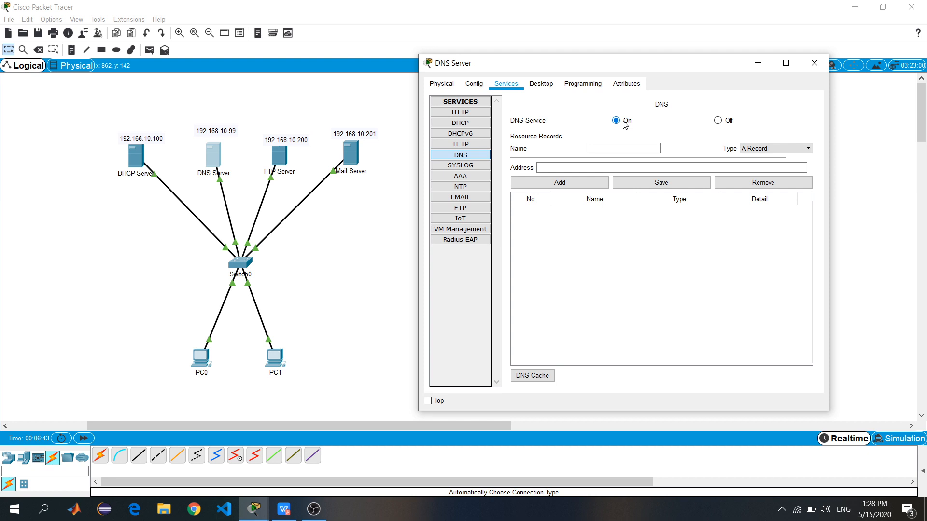
left_click(597, 150)
type("home.uns.ac.id")
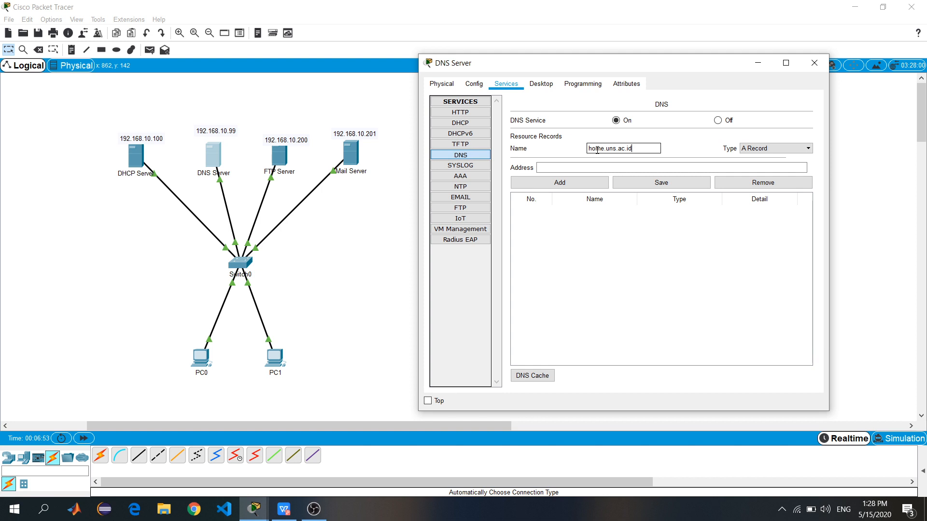
left_click(578, 168)
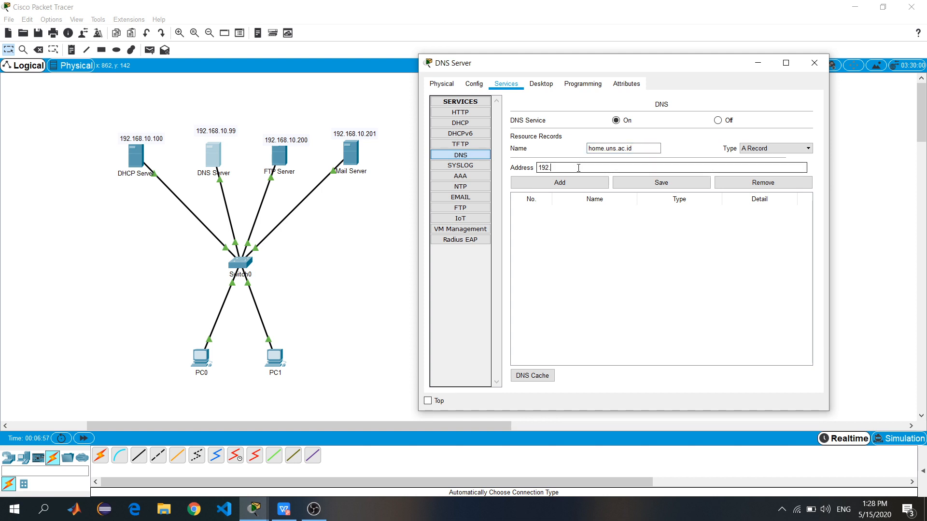
type("192.168.10.99")
left_click(557, 184)
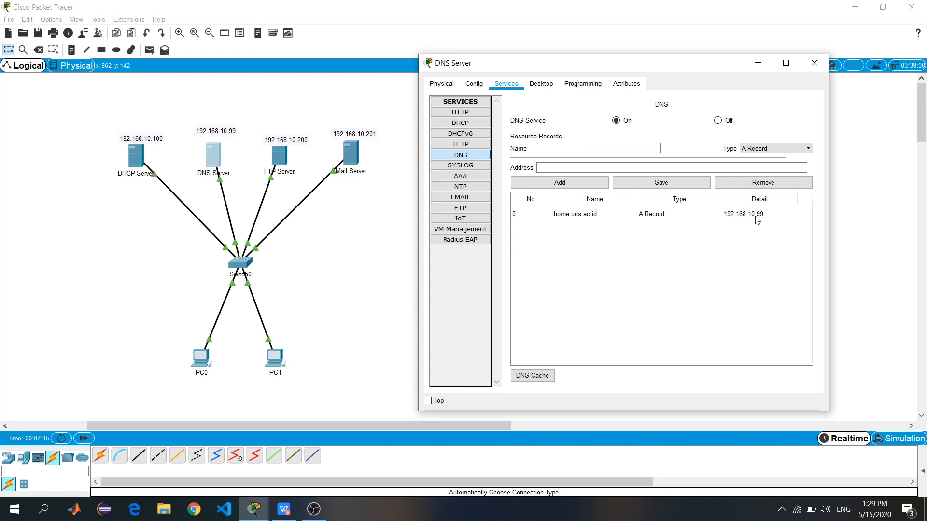
left_click(814, 63)
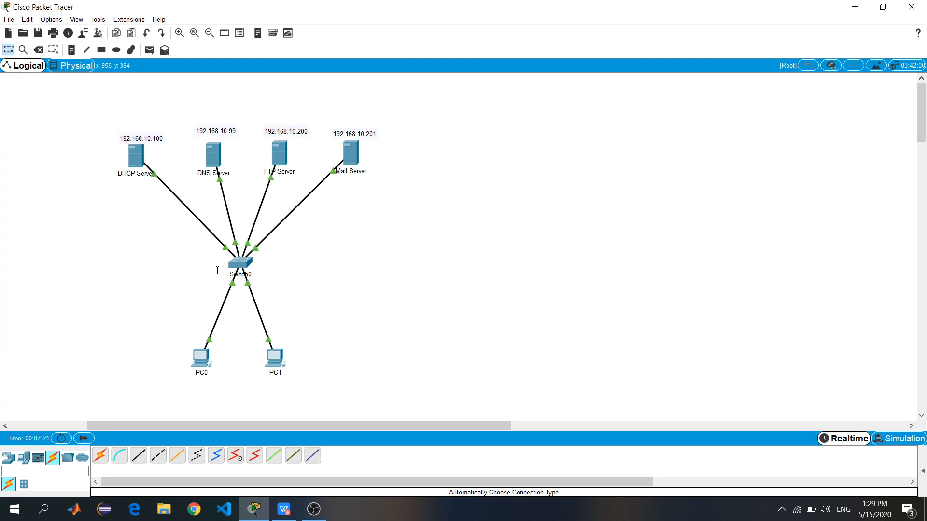
Load home.uns.ac.id in PC0's web browser and confirm the welcome page appears
left_click(201, 353)
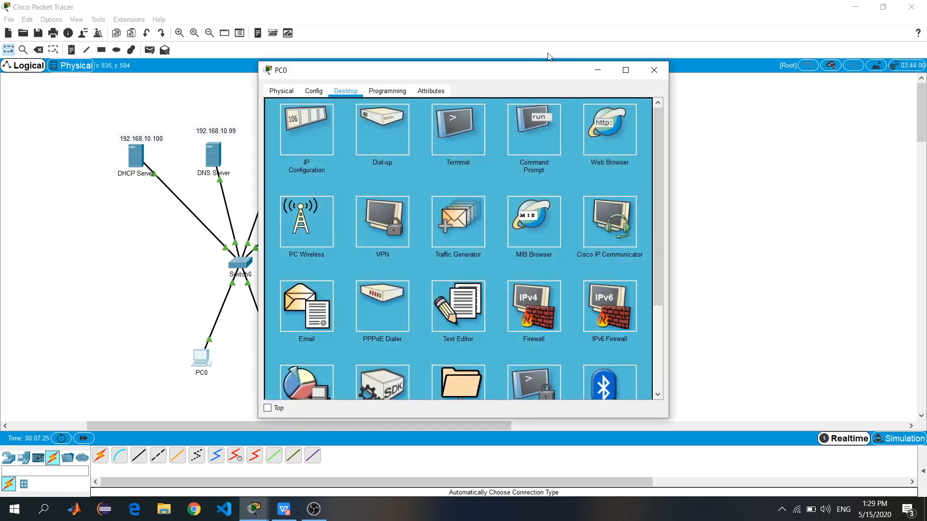
left_click_drag(499, 74, 627, 61)
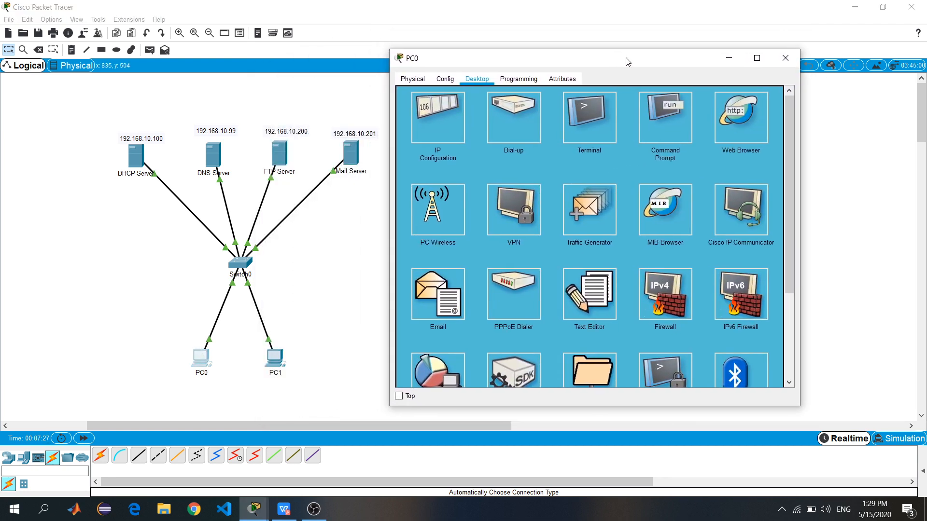
left_click(737, 135)
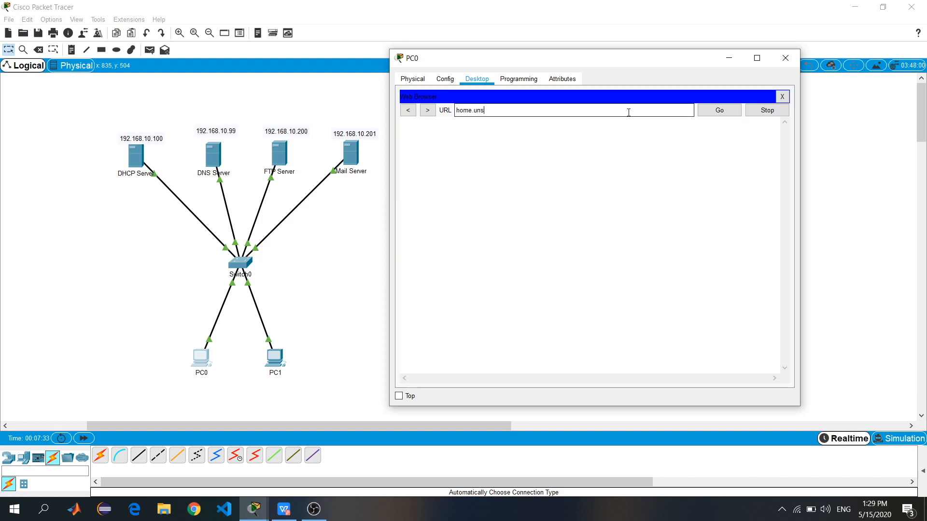
key("Return")
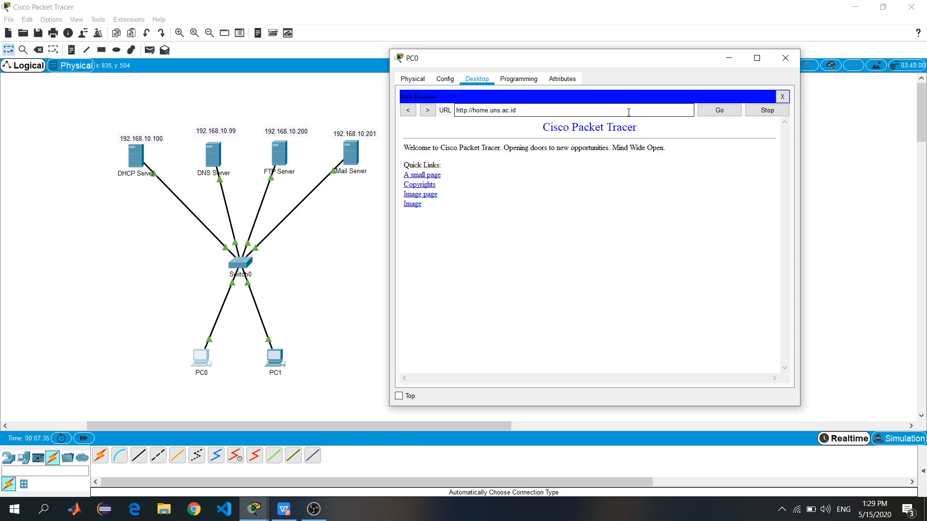
left_click_drag(542, 127, 548, 201)
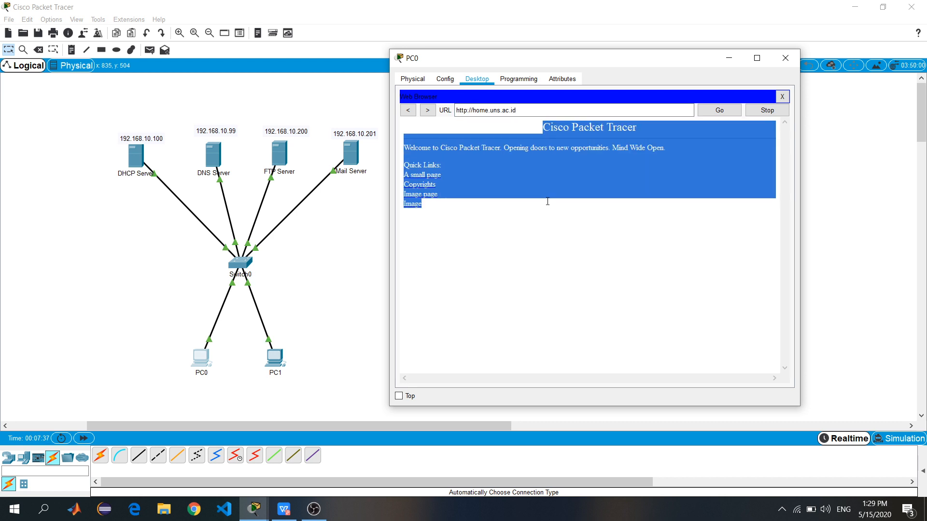
left_click(534, 138)
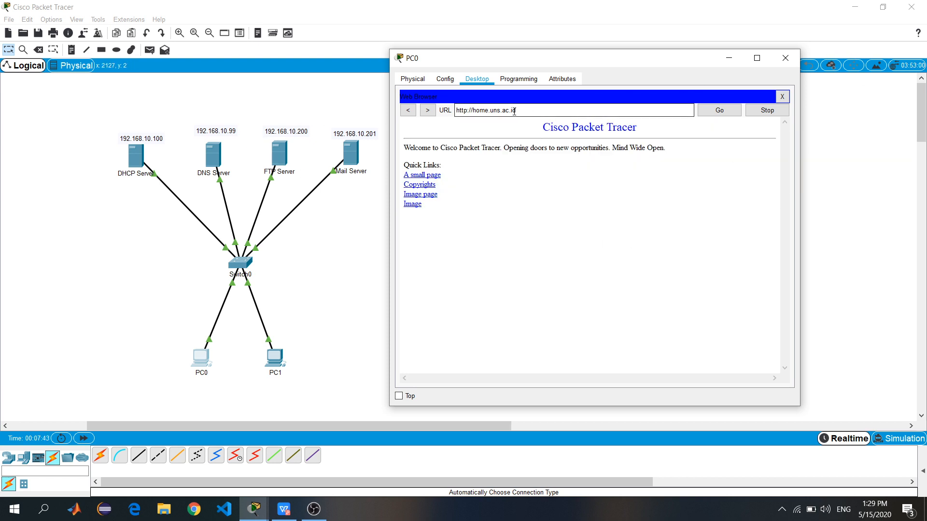
Load the same welcome page at 192.168.10.99 and close PC0's window
left_click_drag(524, 110, 440, 119)
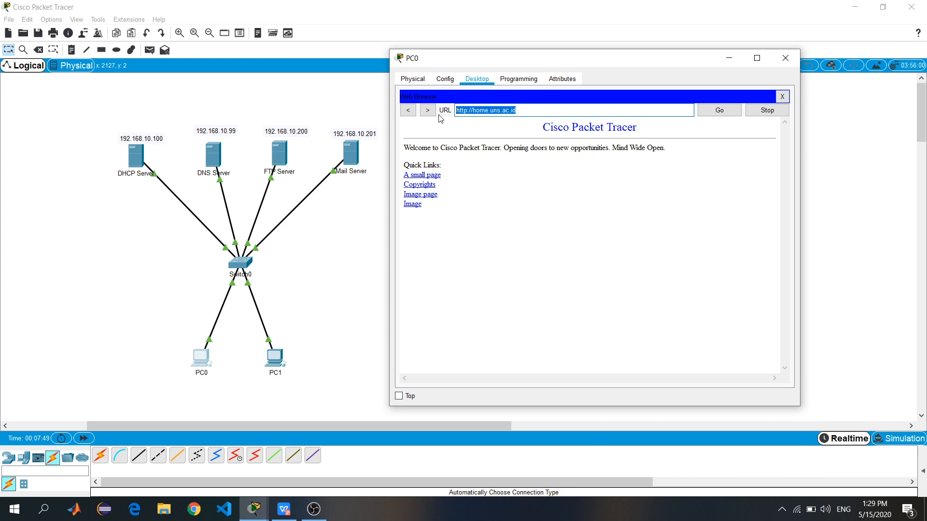
type("192.168.10.99")
key("Return")
left_click_drag(539, 134, 562, 209)
left_click(585, 267)
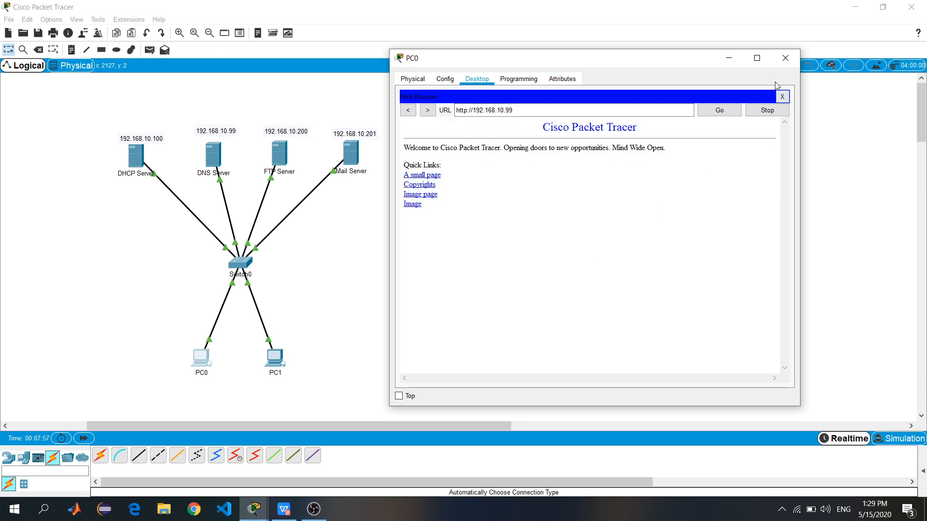
left_click(785, 58)
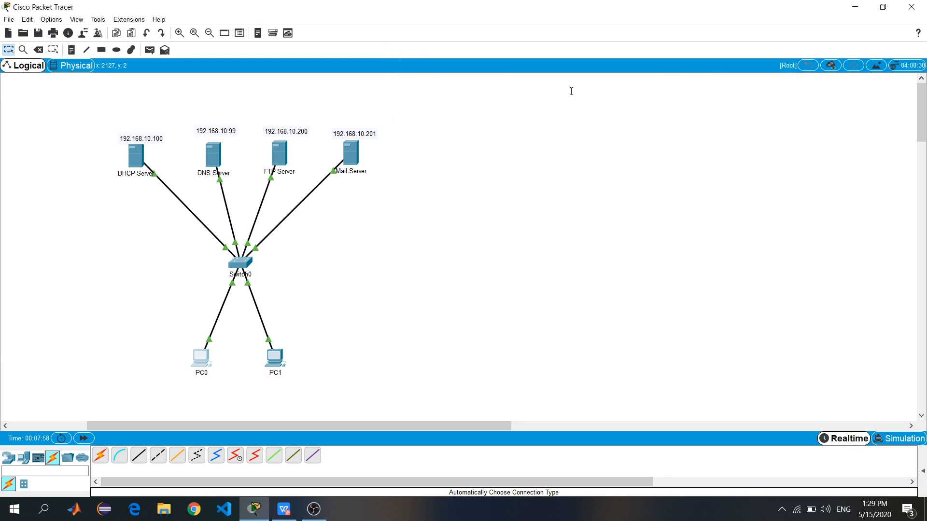
Load the home.uns.ac.id welcome page in PC1's web browser, then close PC1's window
left_click(274, 365)
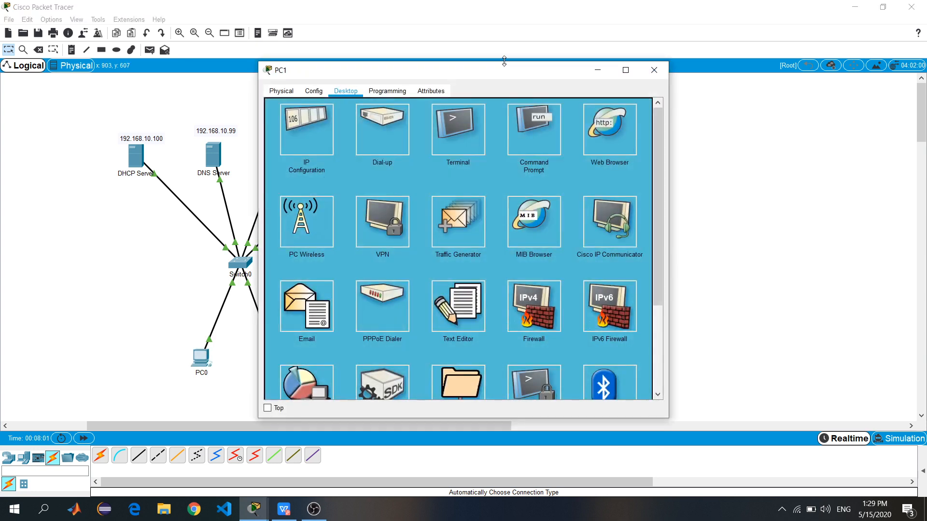
left_click_drag(492, 71, 655, 61)
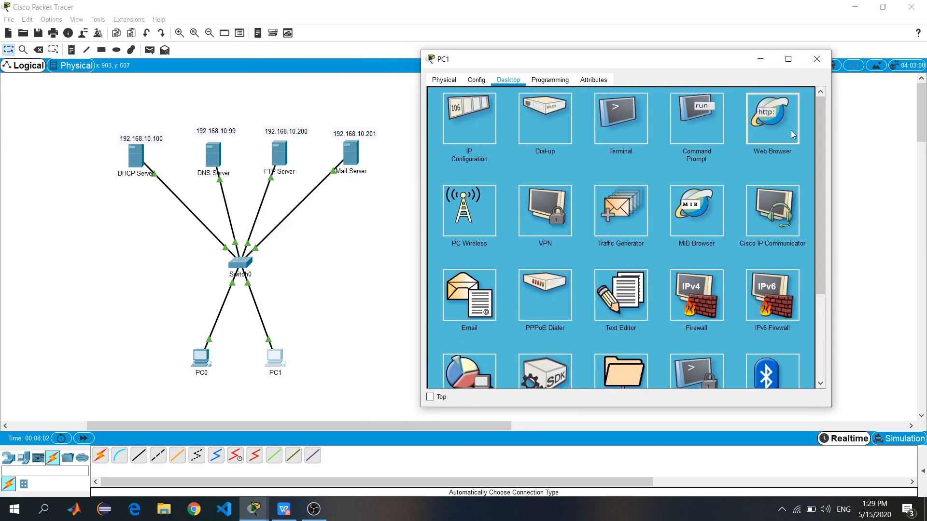
left_click(772, 118)
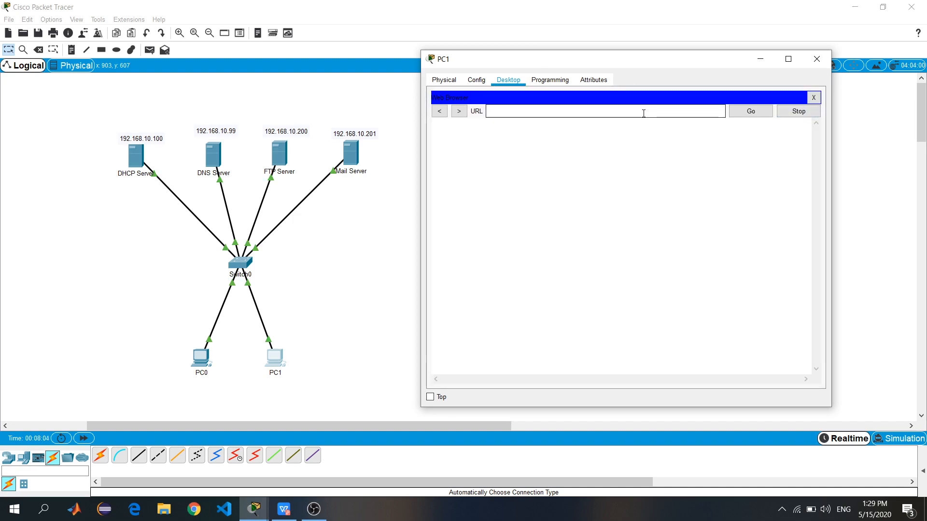
type("home.uns.ac.id")
key("Return")
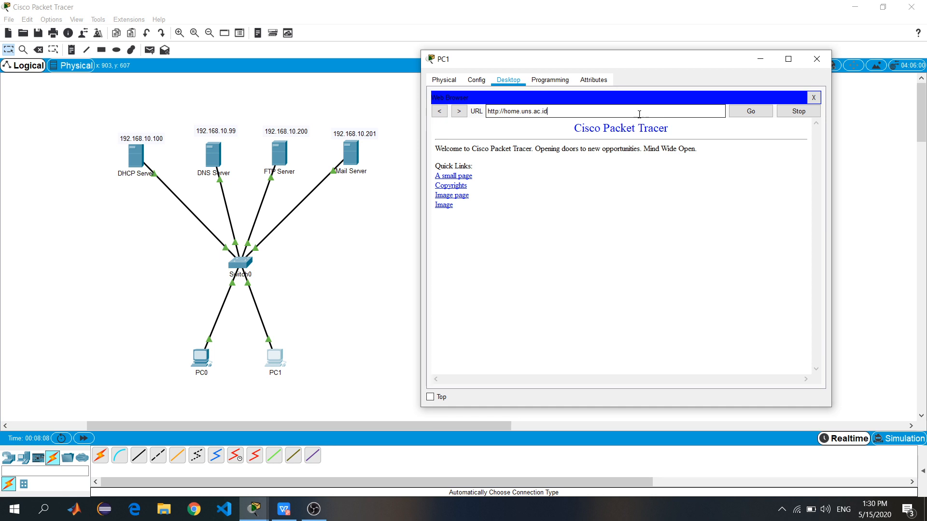
left_click_drag(567, 131, 606, 228)
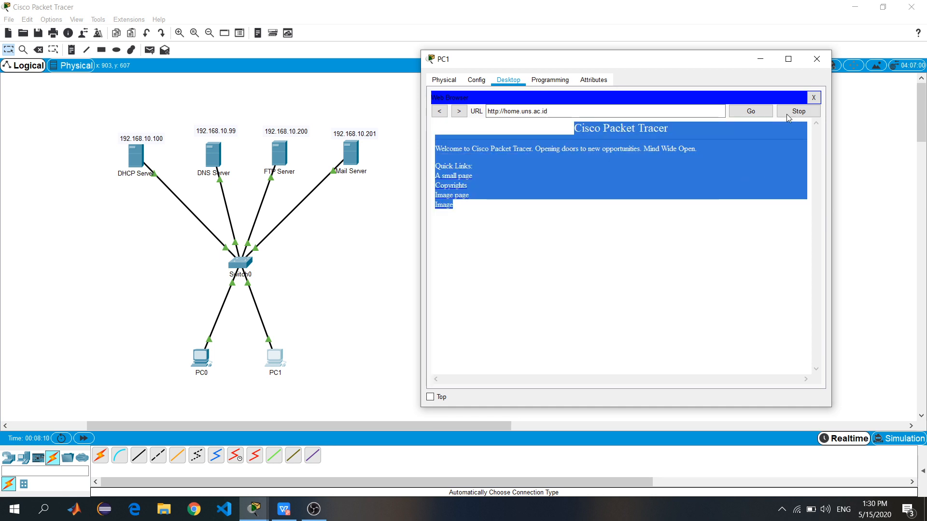
left_click(816, 59)
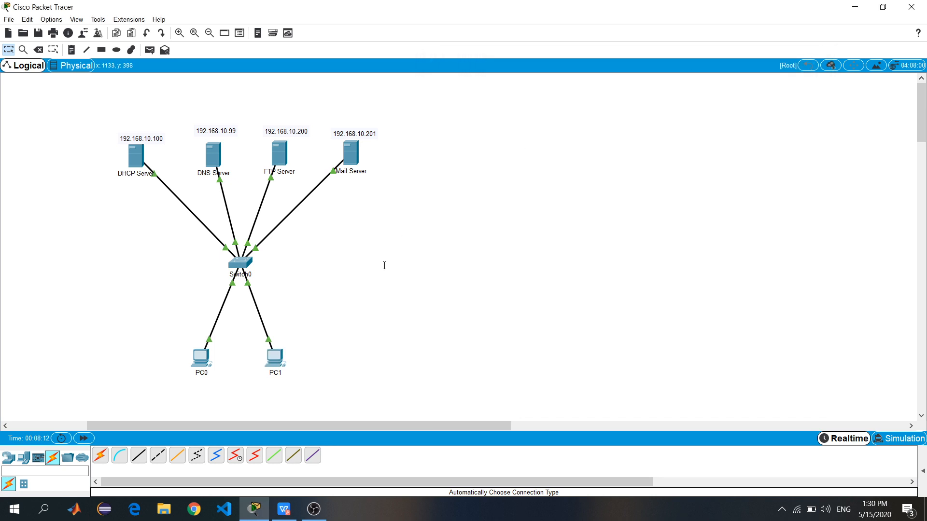
Give the FTP Server static IP 192.168.10.200 with subnet mask 255.255.255.0
left_click(280, 153)
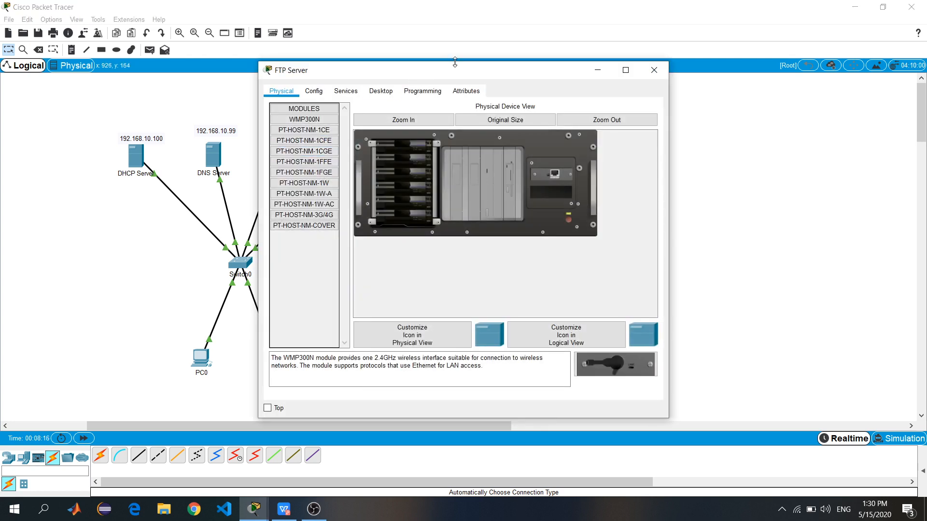
left_click_drag(589, 77, 601, 78)
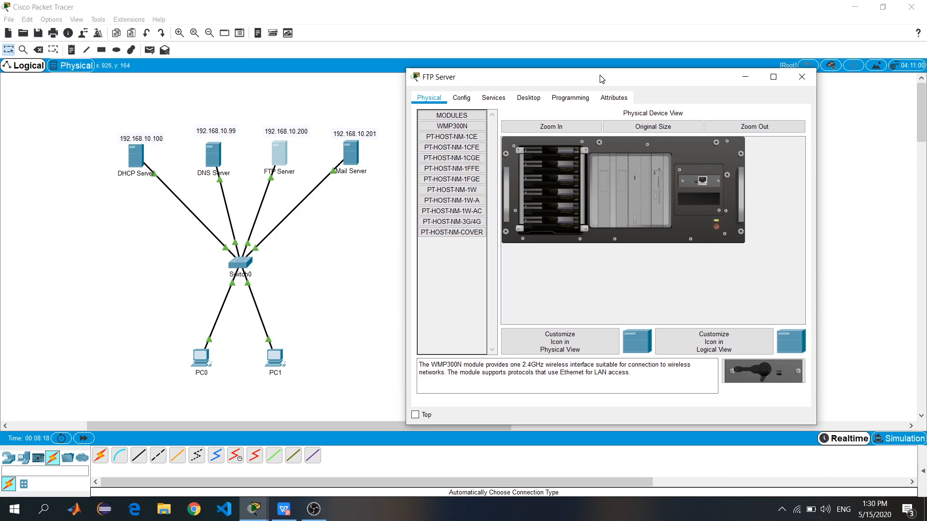
left_click(528, 98)
left_click(454, 144)
left_click(570, 156)
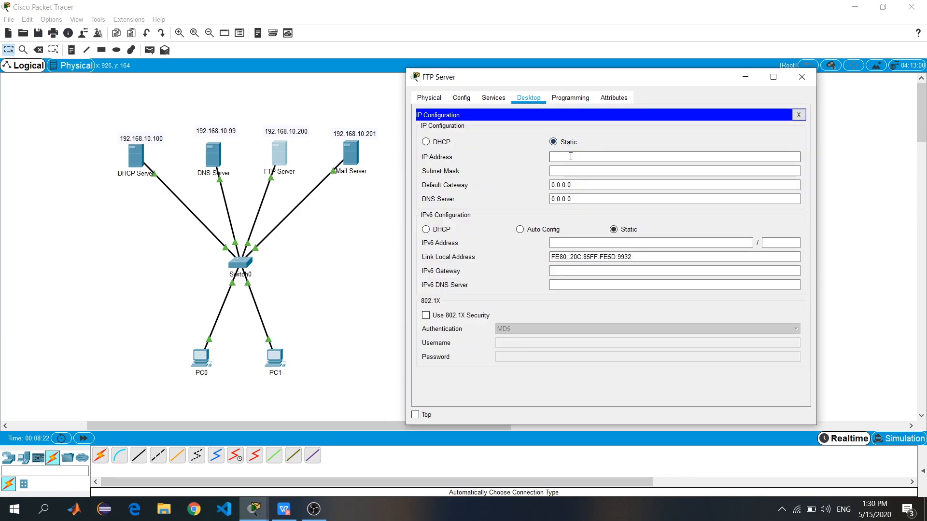
type("192.16")
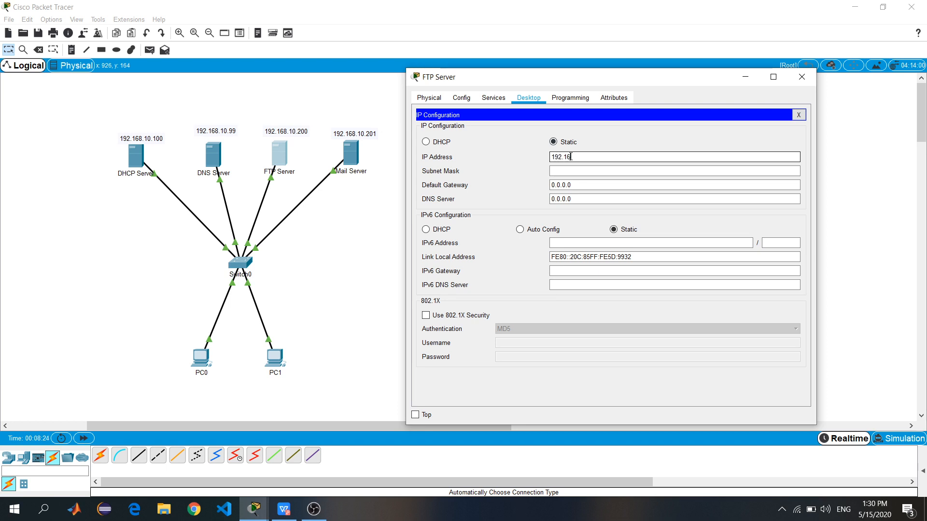
type("8.10.200")
left_click(593, 168)
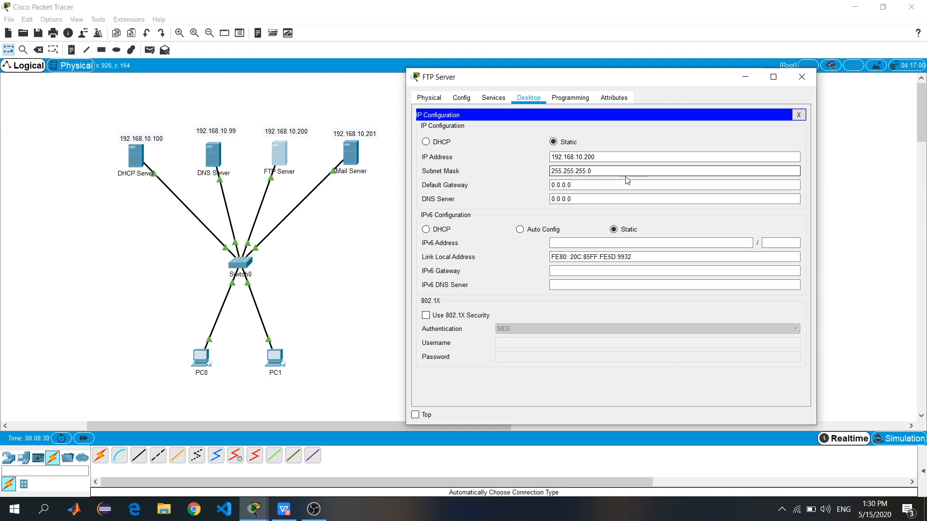
left_click(581, 185)
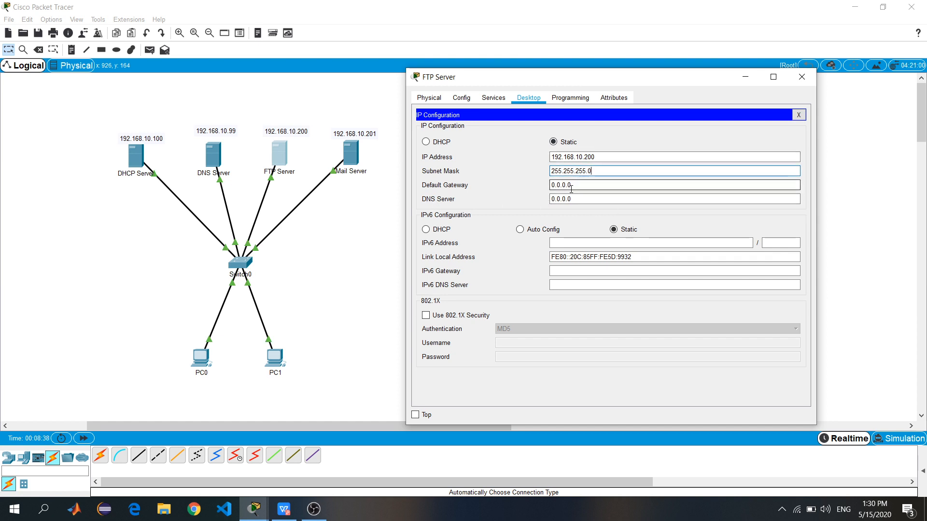
left_click(489, 97)
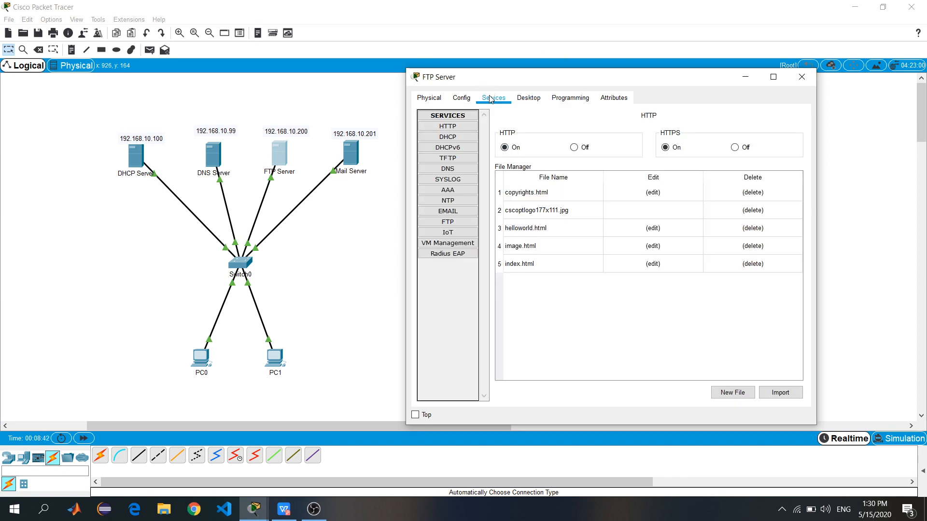
Add a new FTP user and password with Write, Read, Delete, Rename and List permissions
left_click(454, 223)
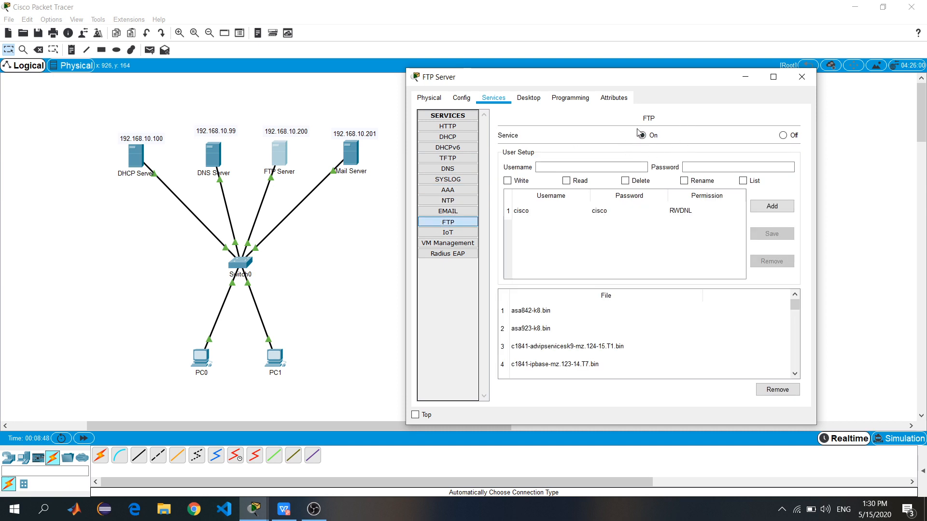
left_click(599, 164)
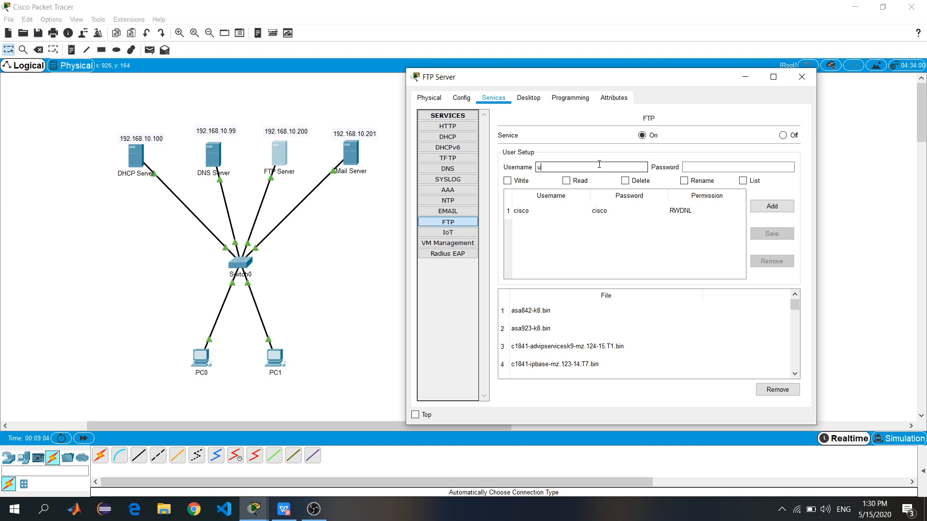
left_click(706, 167)
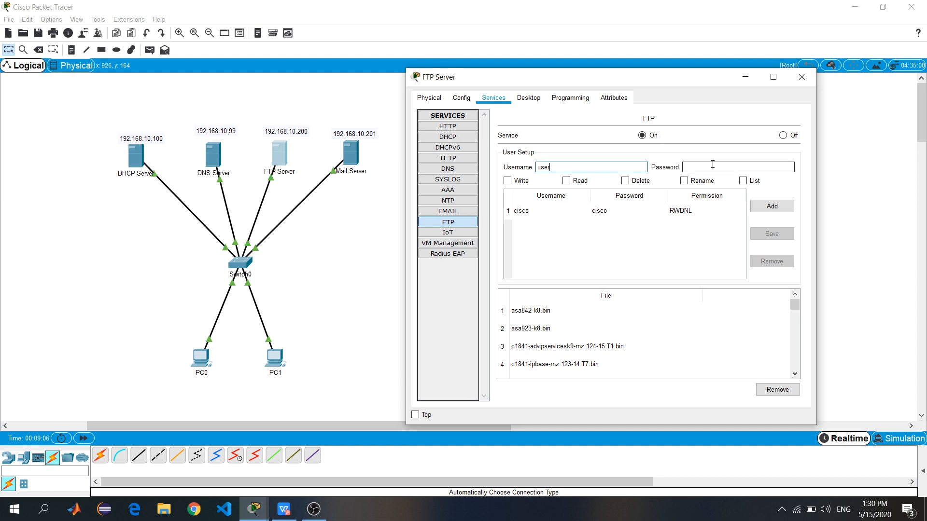
type("123qwe")
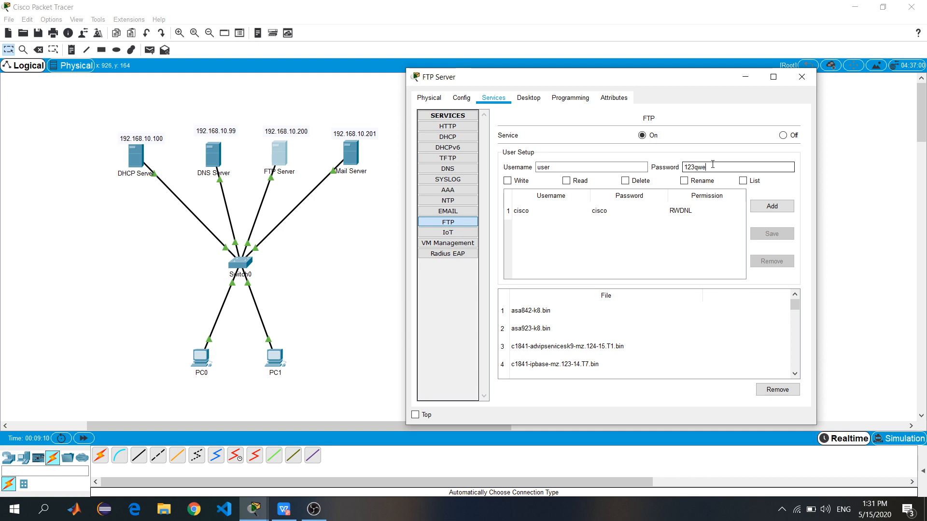
left_click(519, 181)
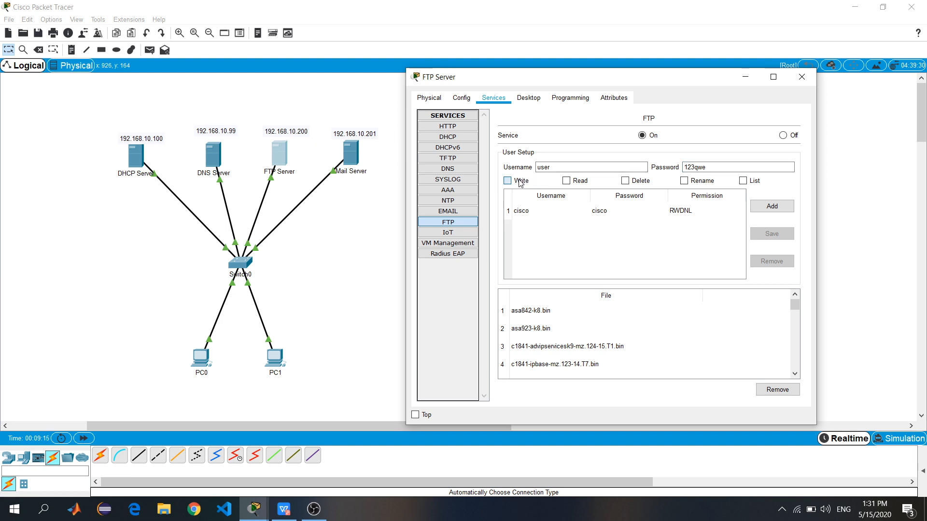
left_click(574, 186)
left_click(643, 187)
left_click(749, 187)
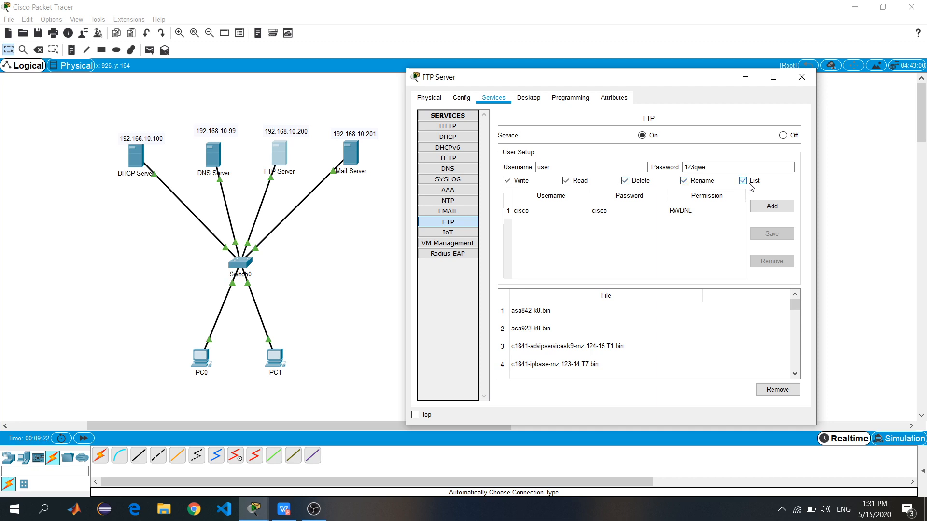
left_click(773, 209)
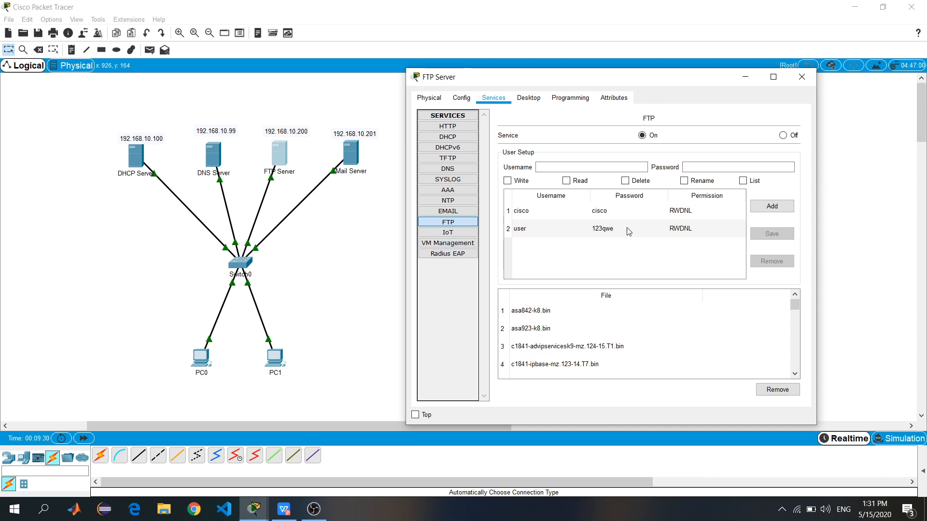
Close the FTP Server window and bring up PC0's desktop applications
left_click(803, 78)
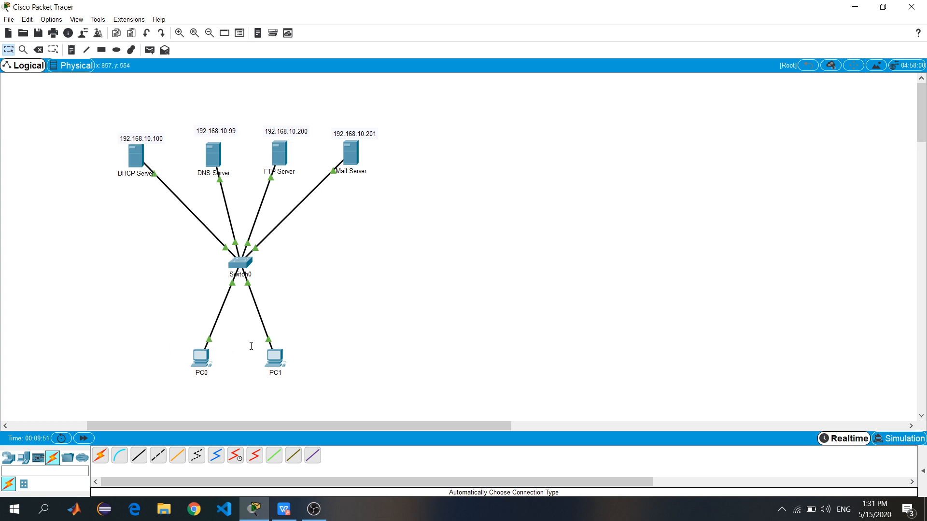
left_click(203, 362)
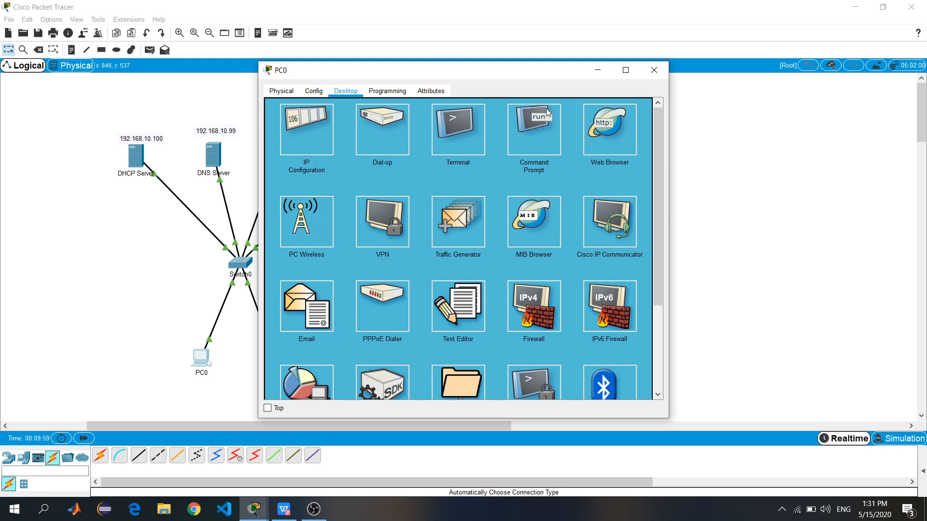
Run dir in PC0's Command Prompt to list sampleFile.txt (26 bytes) on drive C
left_click(525, 142)
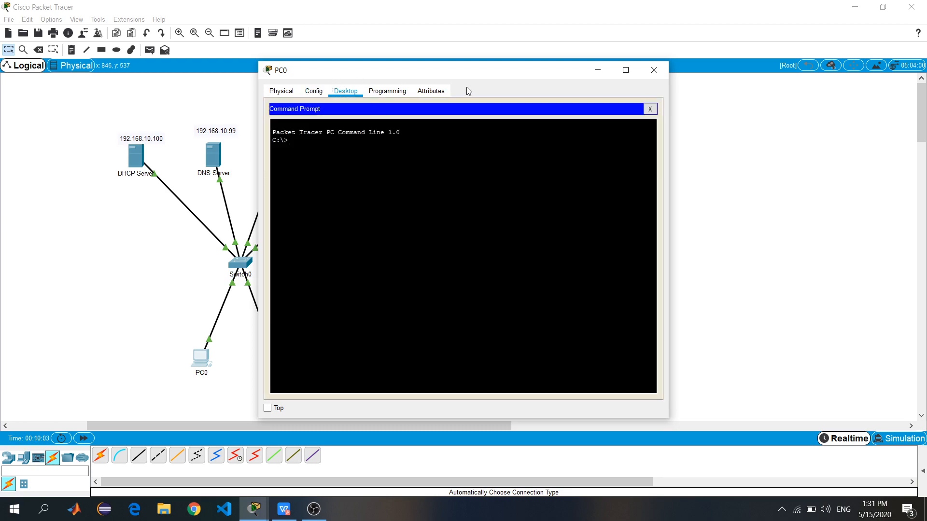
left_click_drag(479, 73, 620, 78)
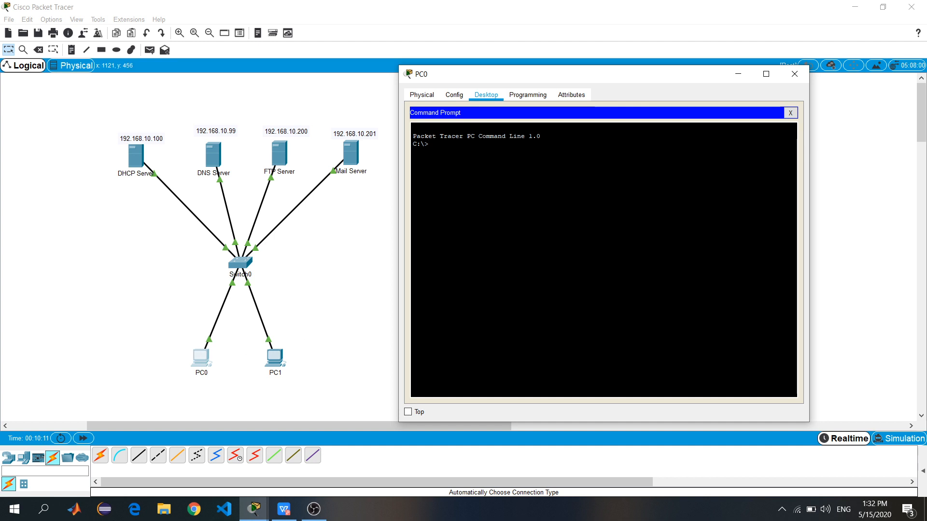
type("di")
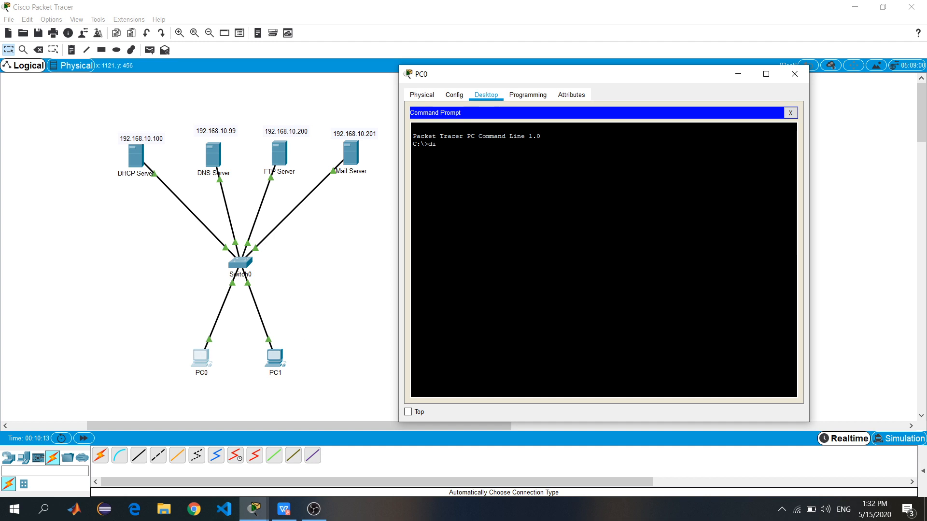
type("r")
key("Return")
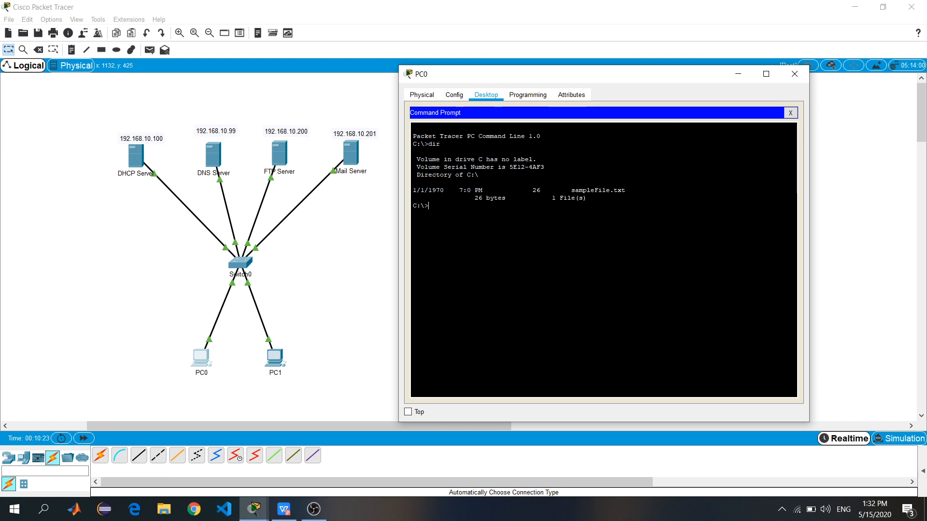
In PC0's Text Editor, write the line 'Hello ini uji coba bikin file'
left_click(793, 118)
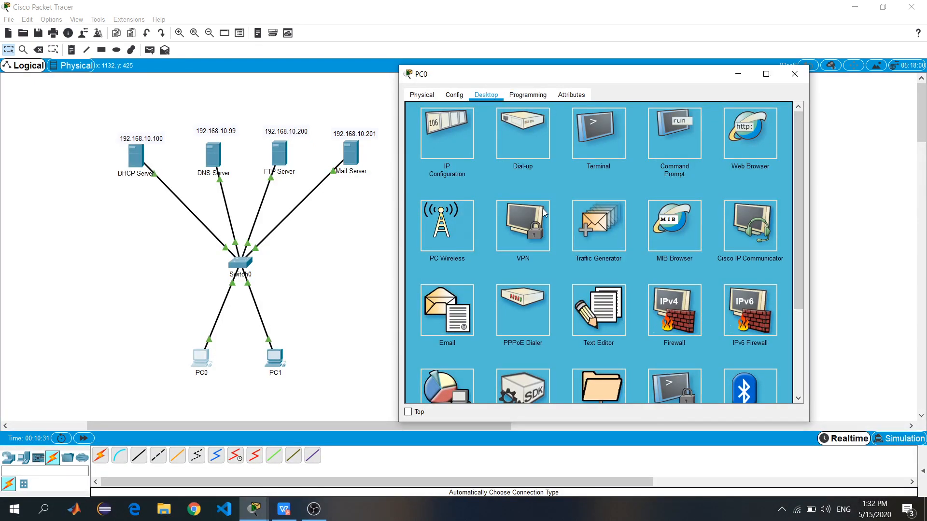
scroll(559, 160, "down", 3)
left_click(601, 194)
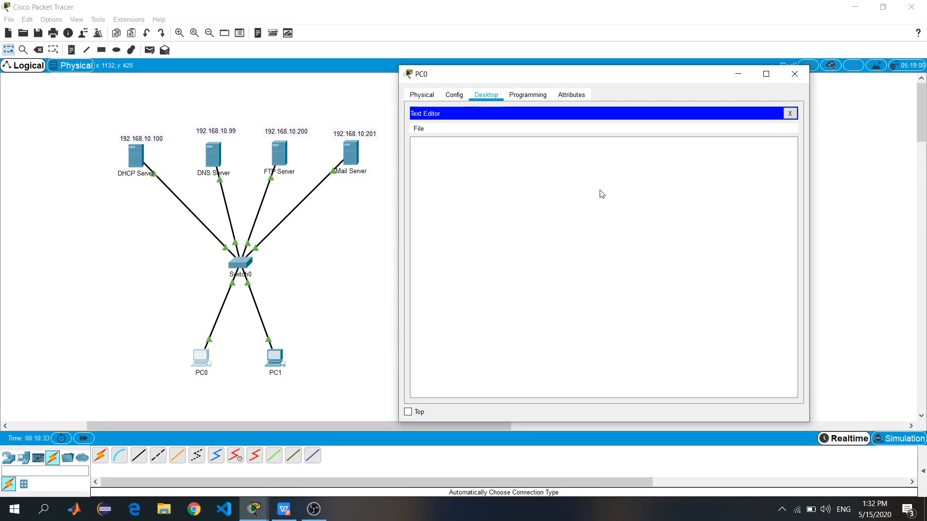
left_click(491, 184)
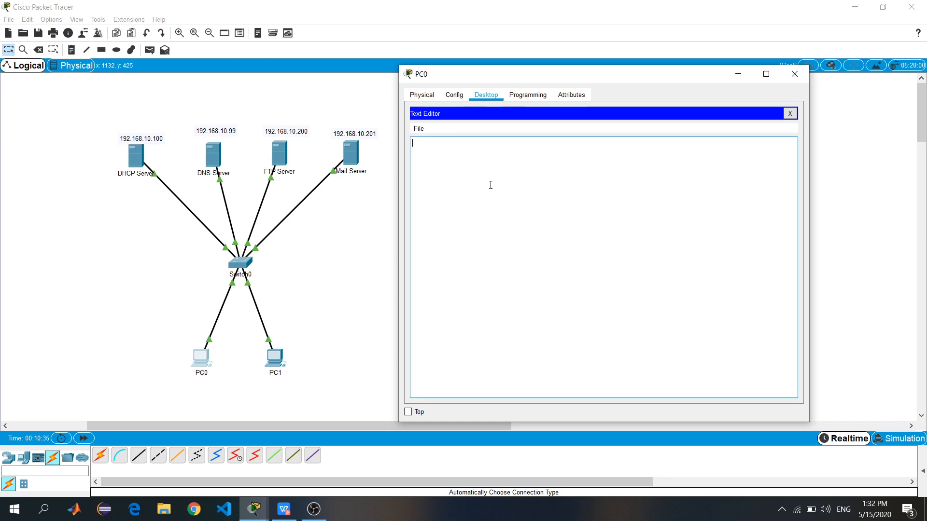
type("Hello ini uji voba")
key("BackSpace")
key("BackSpace")
key("BackSpace")
key("BackSpace")
type("coba bu")
type("kin file")
Save the text as ujicoba.txt
left_click(419, 130)
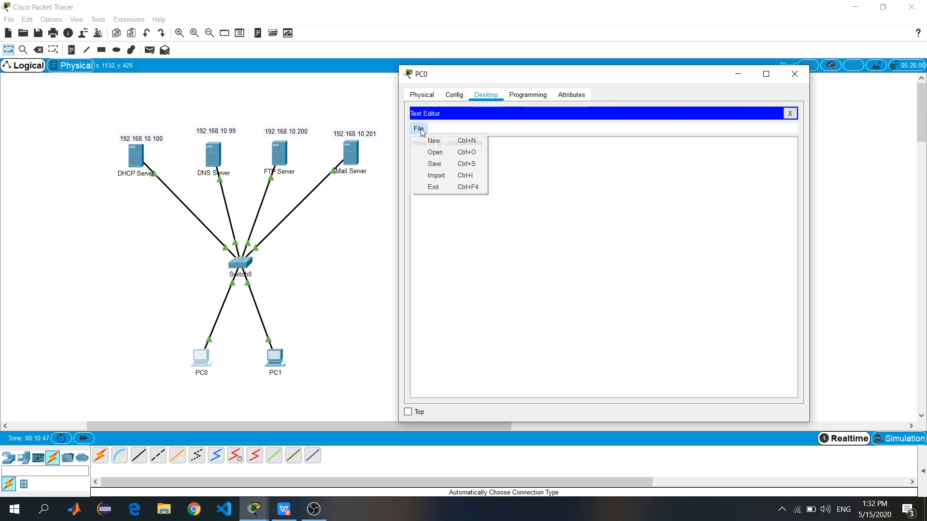
left_click(434, 164)
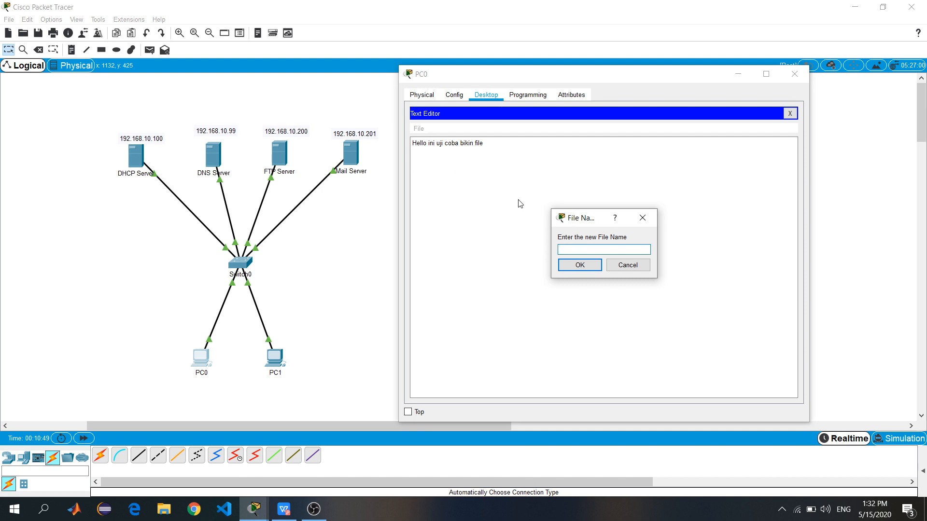
type("ujicoba.txt")
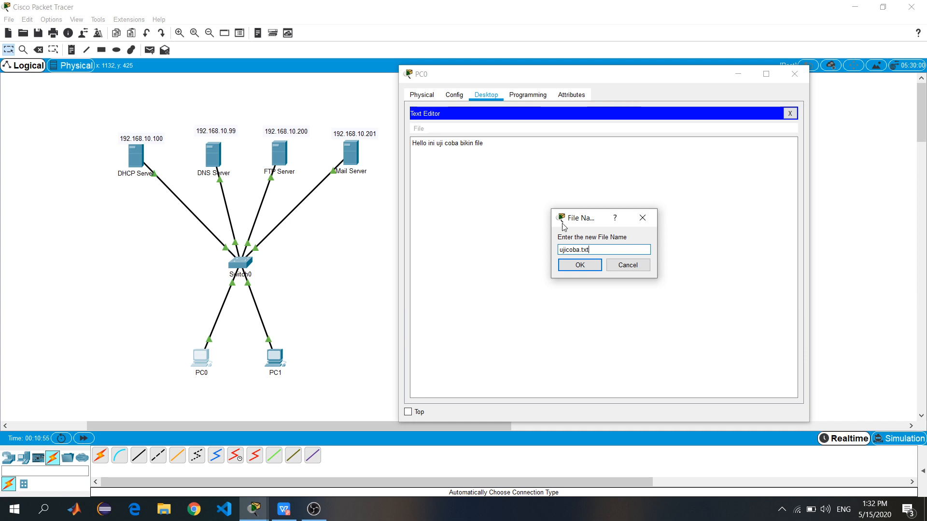
left_click(579, 265)
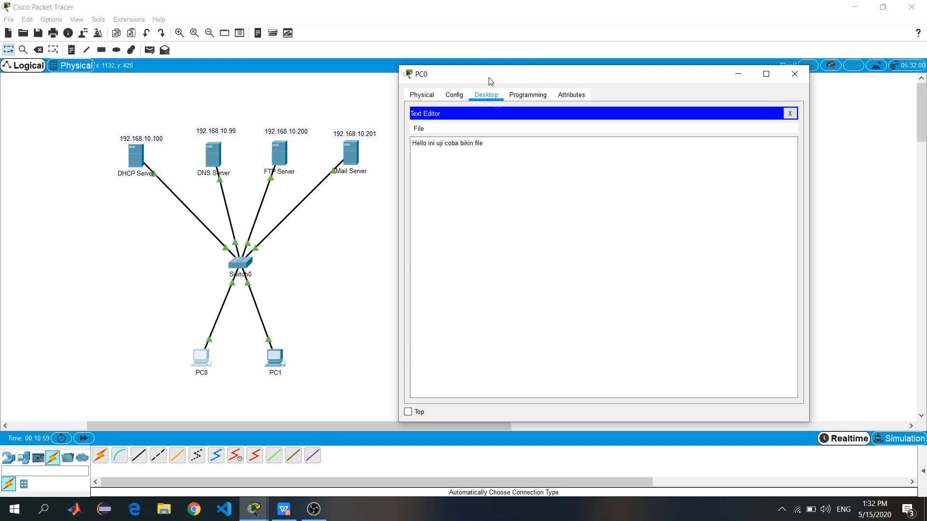
Rerun dir on PC0 to show ujicoba.txt (29 bytes) beside sampleFile.txt
left_click(794, 114)
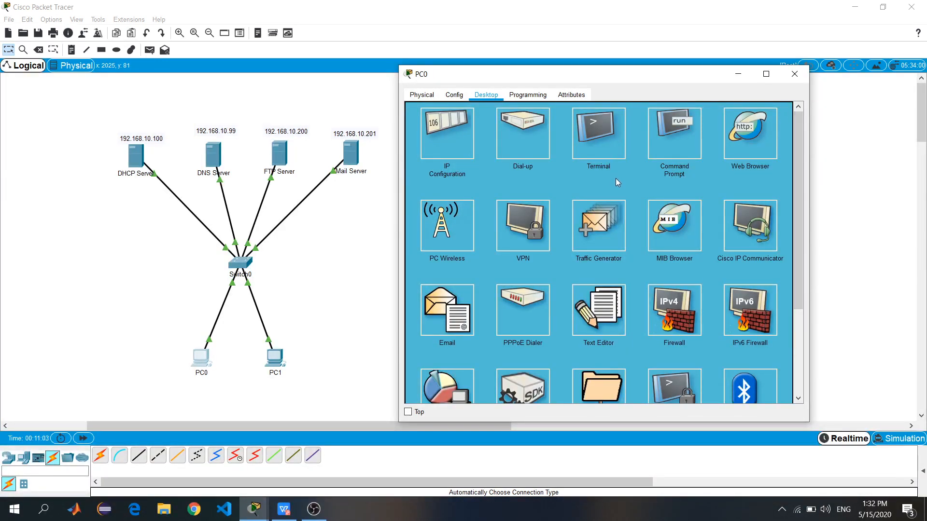
left_click(682, 138)
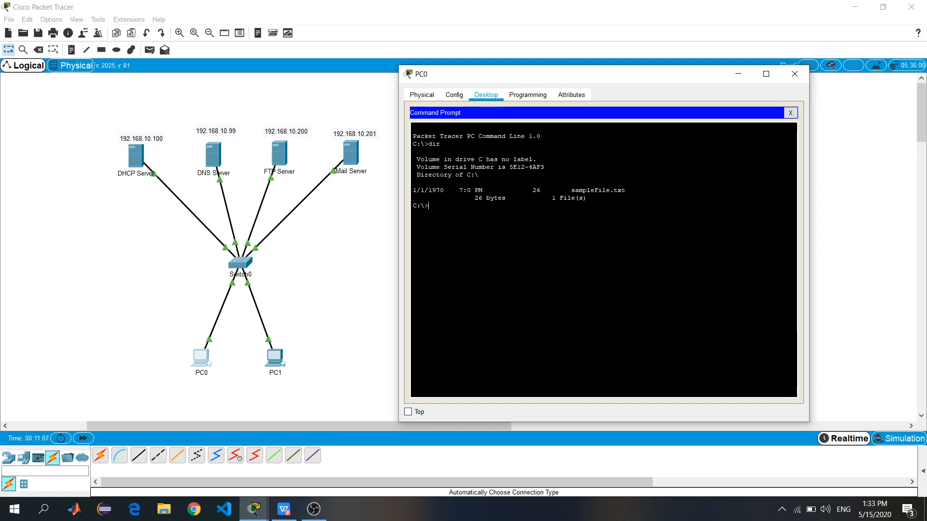
left_click_drag(413, 182, 574, 190)
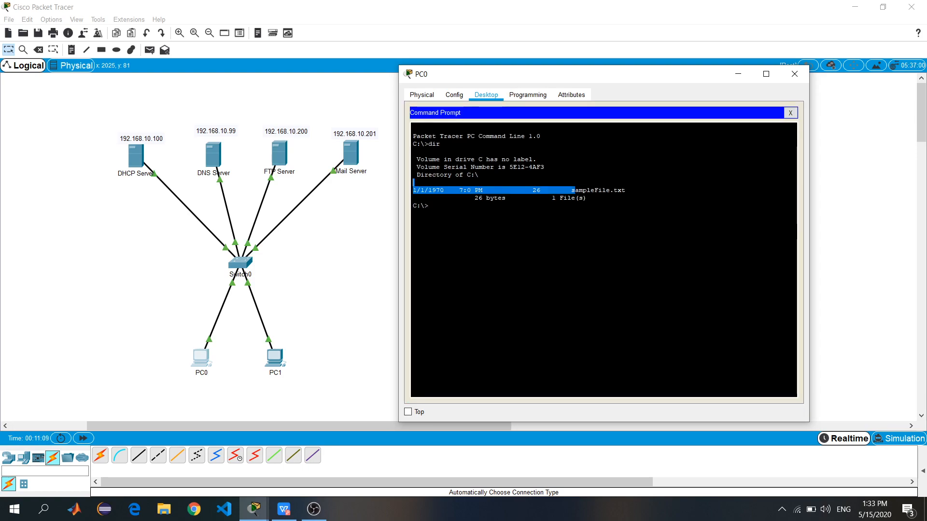
type("dir")
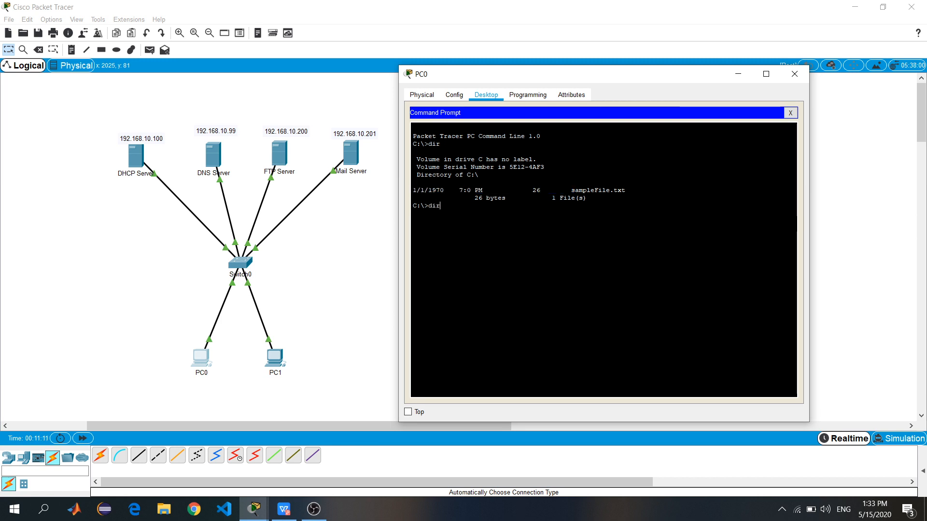
key("Return")
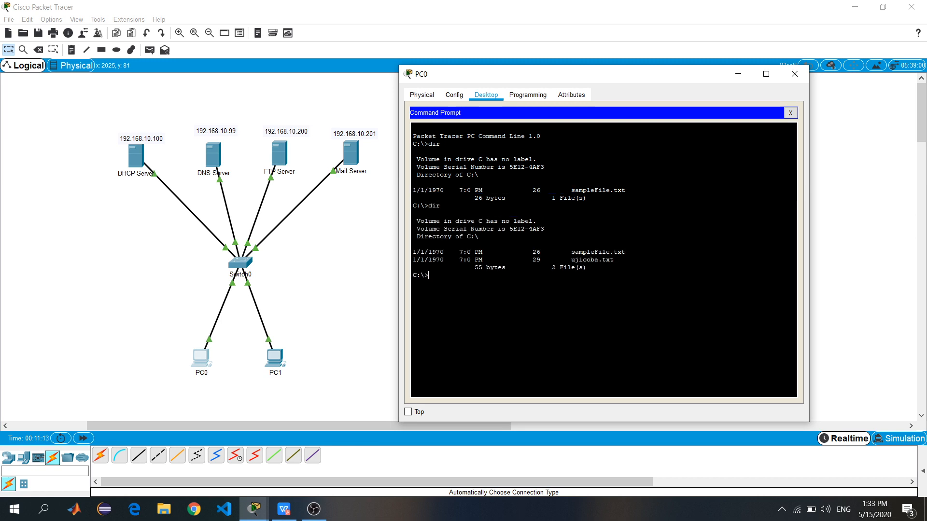
left_click_drag(613, 260, 568, 260)
left_click(560, 284)
left_click_drag(568, 259, 632, 259)
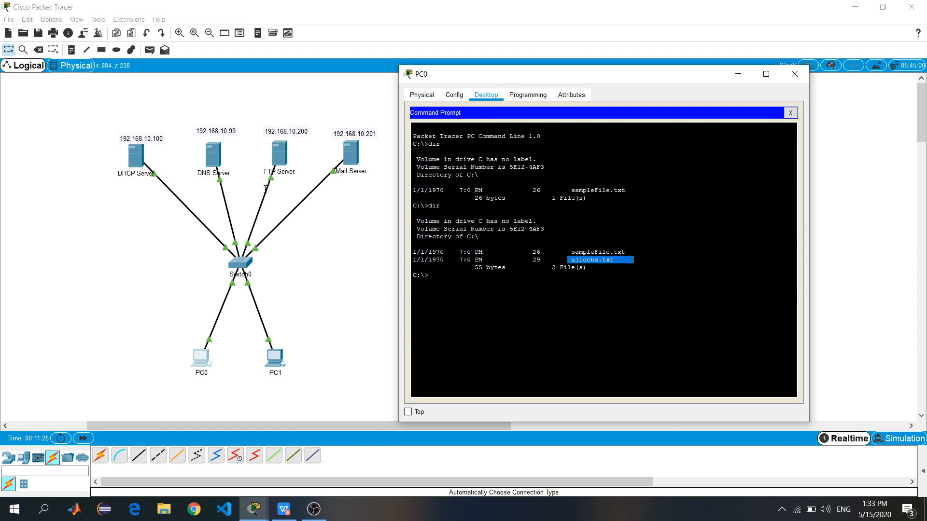
left_click(475, 267)
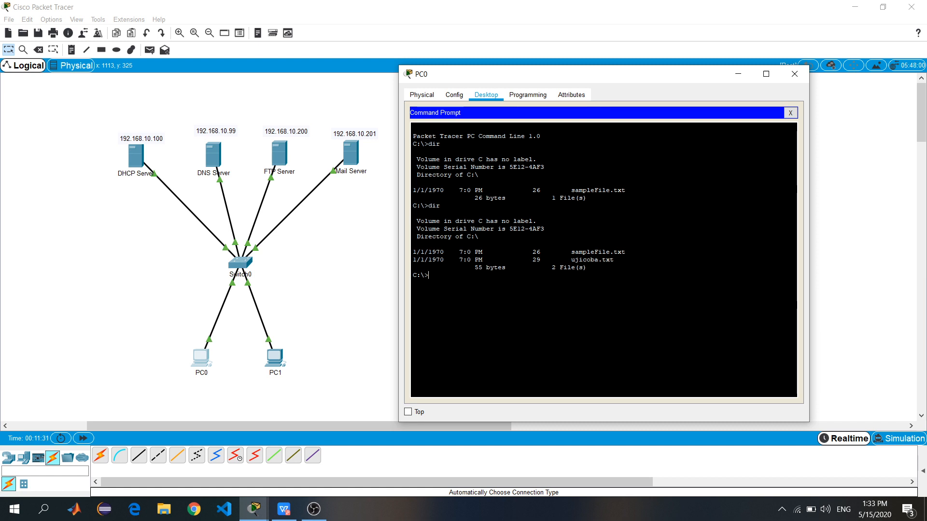
Connect PC0 with ftp 192.168.10.200 and log in using the FTP username and password
type("ftp")
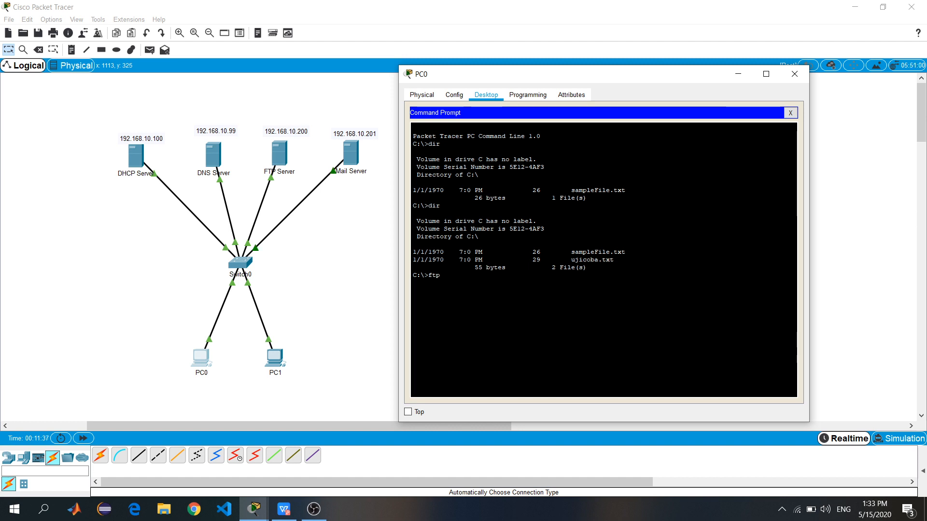
type("192.168")
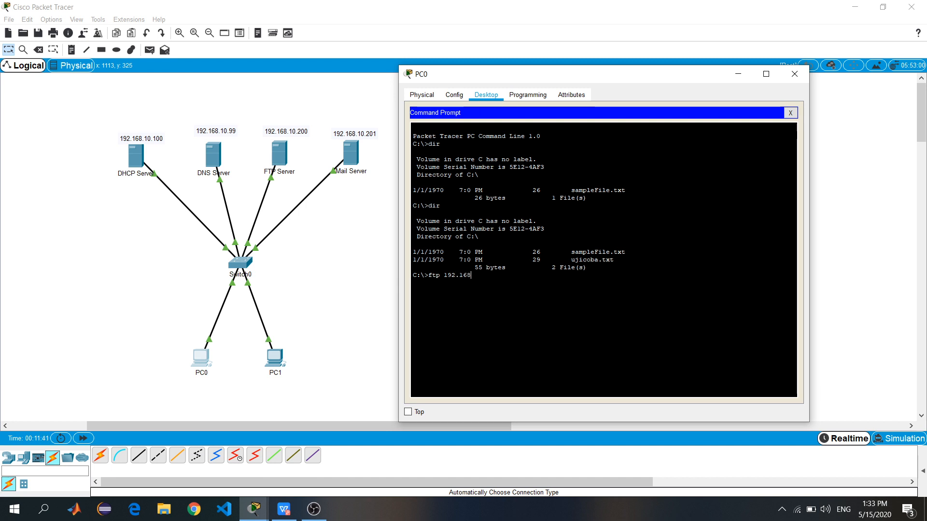
type(".10.200")
key("Return")
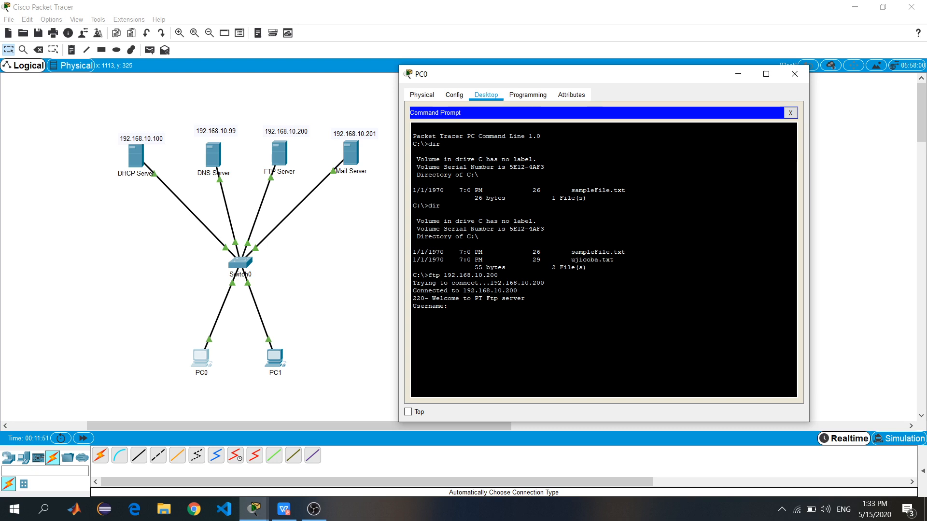
type("user")
key("Return")
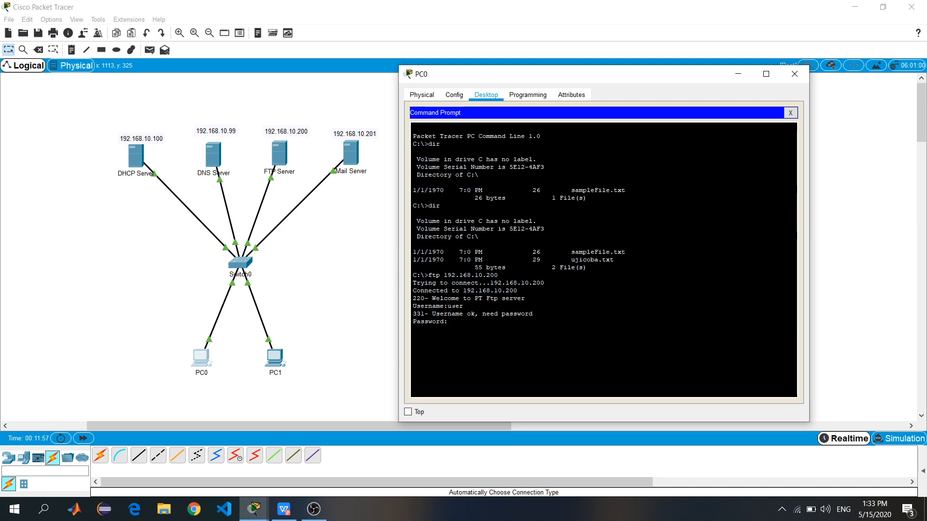
key("Return")
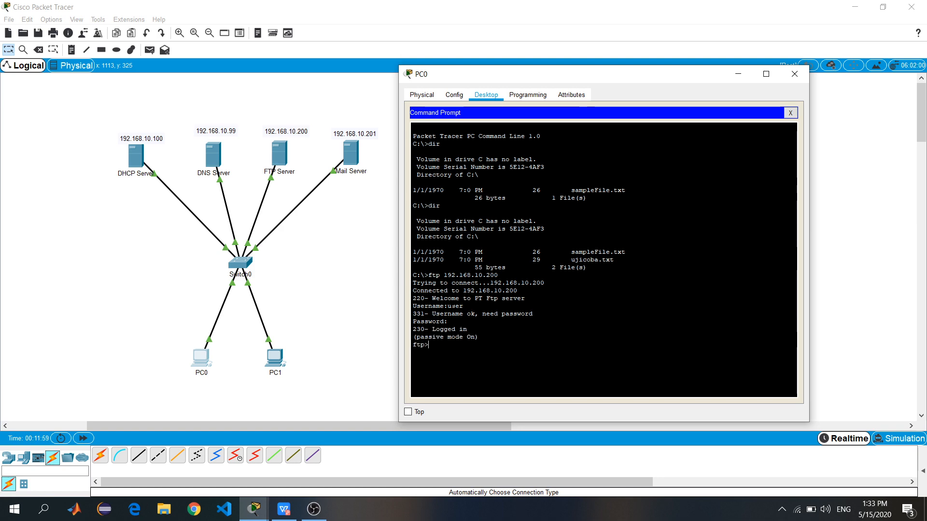
left_click_drag(444, 329, 410, 343)
left_click(435, 346)
List the FTP server's files with dir before uploading
type("dir")
key("Return")
scroll(460, 348, "up", 2)
scroll(460, 348, "down", 2)
scroll(598, 261, "down", 1)
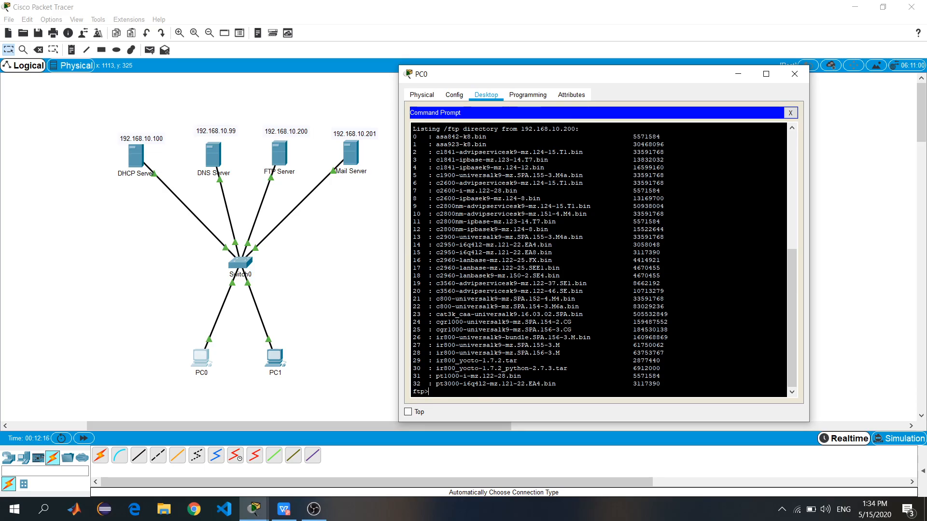
scroll(599, 260, "up", 3)
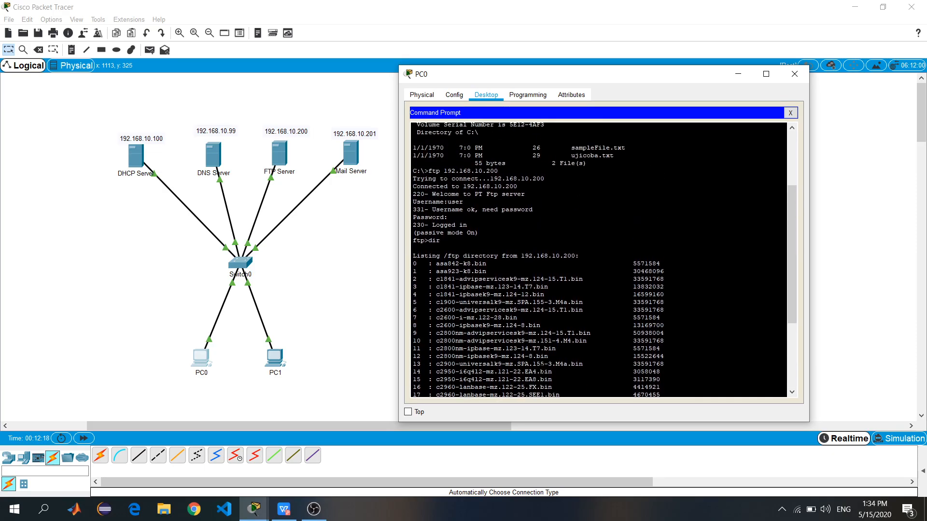
scroll(599, 261, "down", 3)
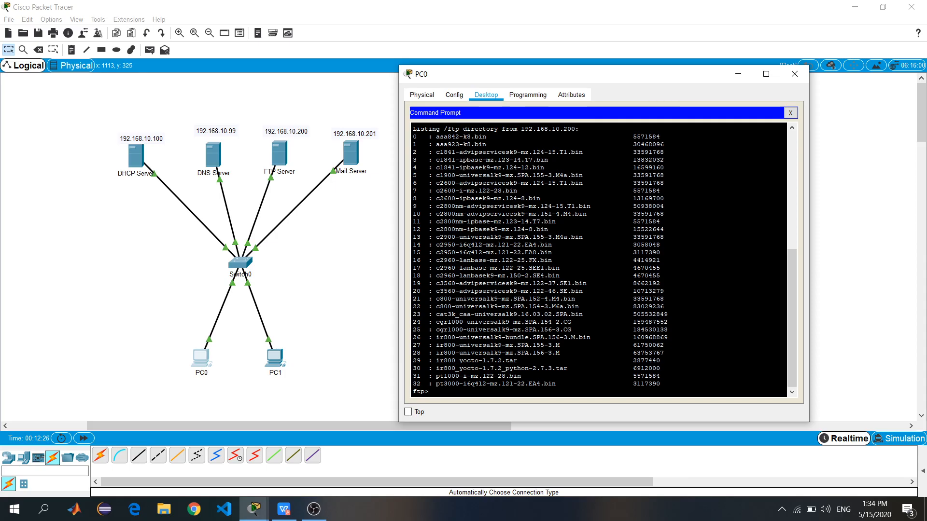
Upload ujicoba.txt with put ujicoba.txt and confirm the Transfer complete message
type("put ujicoba")
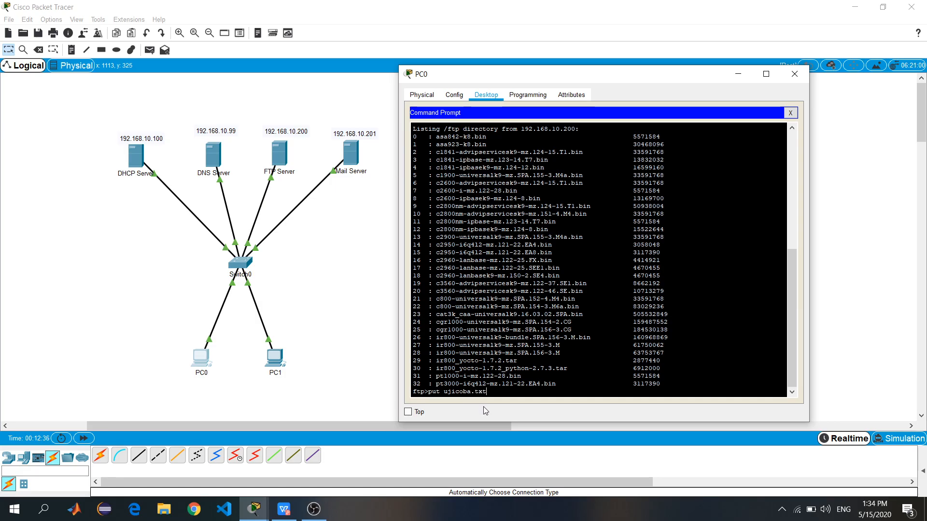
type(".txt")
key("Return")
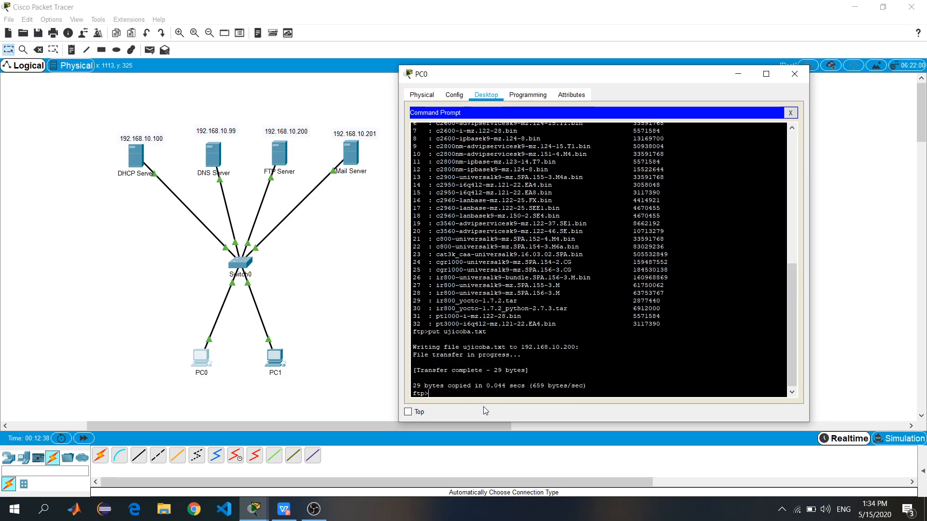
left_click_drag(413, 362, 482, 370)
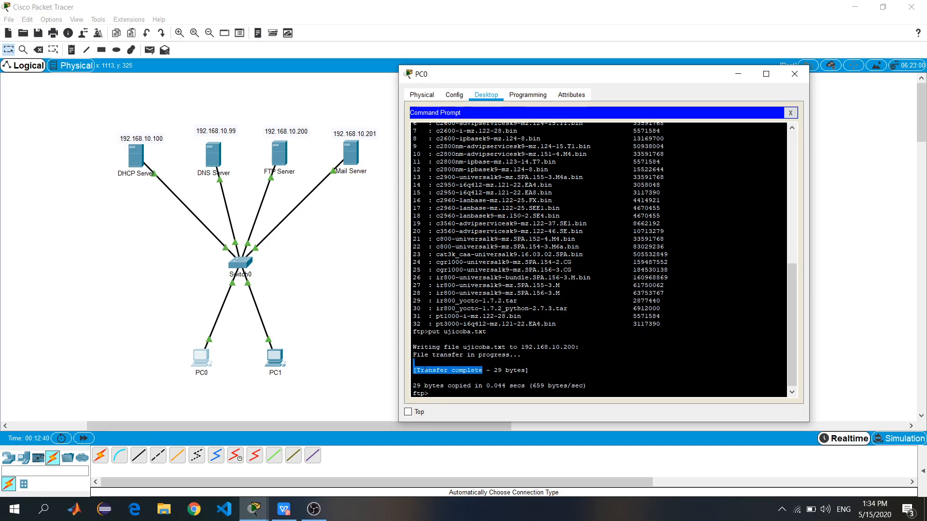
left_click_drag(417, 370, 482, 370)
left_click(418, 370)
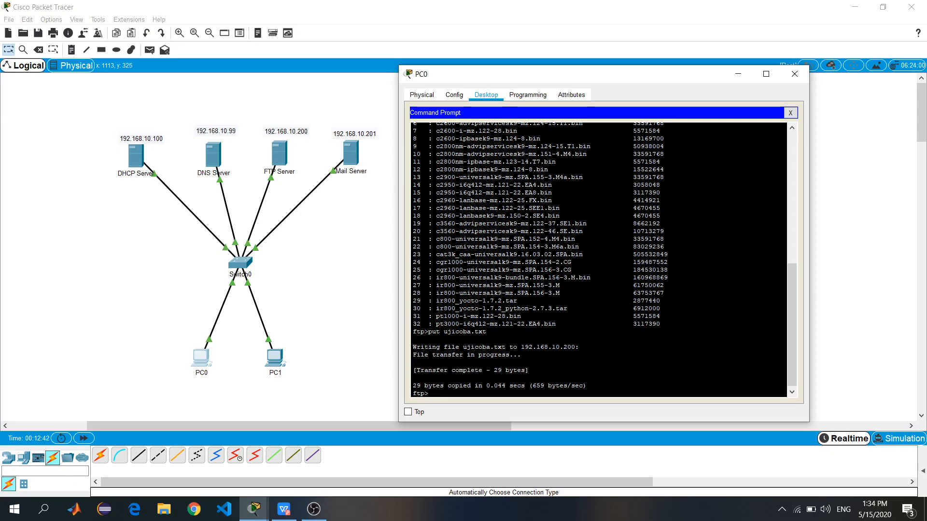
scroll(599, 260, "down", 1)
scroll(598, 260, "up", 10)
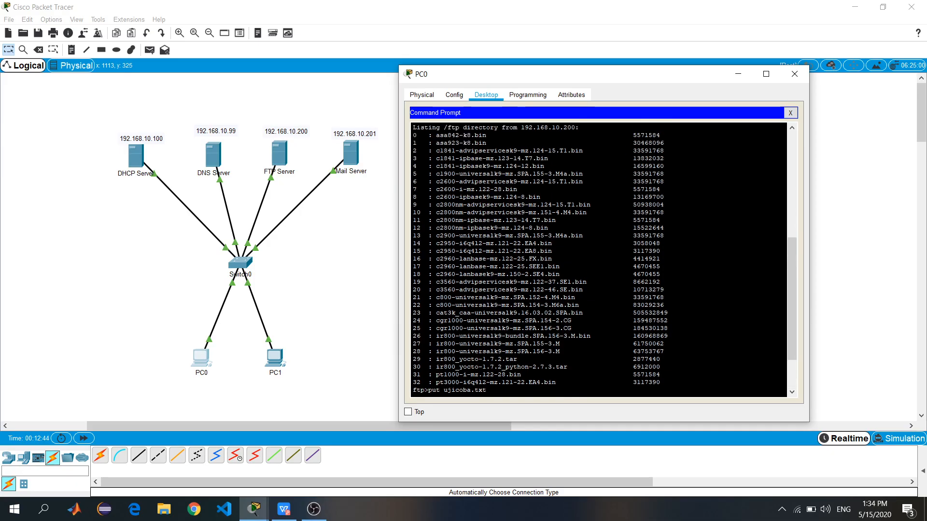
scroll(598, 260, "down", 10)
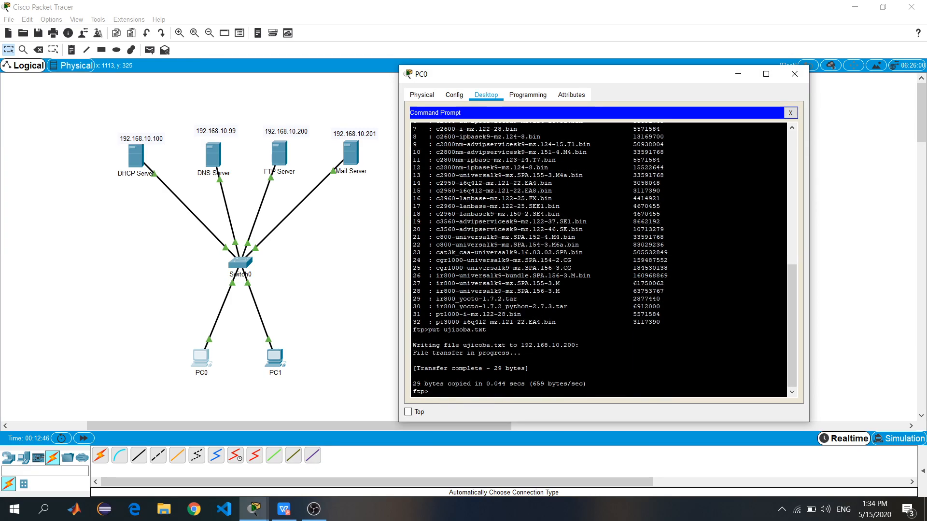
List the server files again and locate ujicoba.txt as entry 33, 29 bytes
type("r")
key("Return")
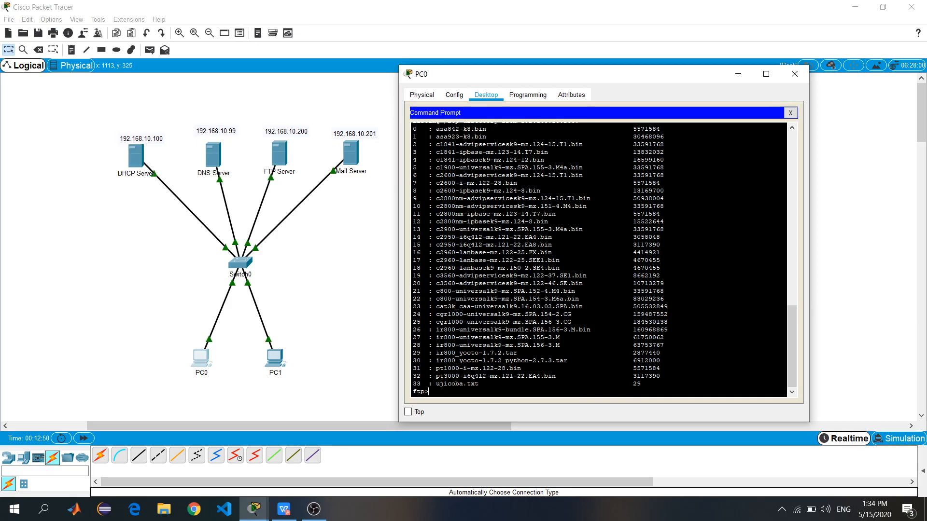
left_click_drag(479, 383, 452, 383)
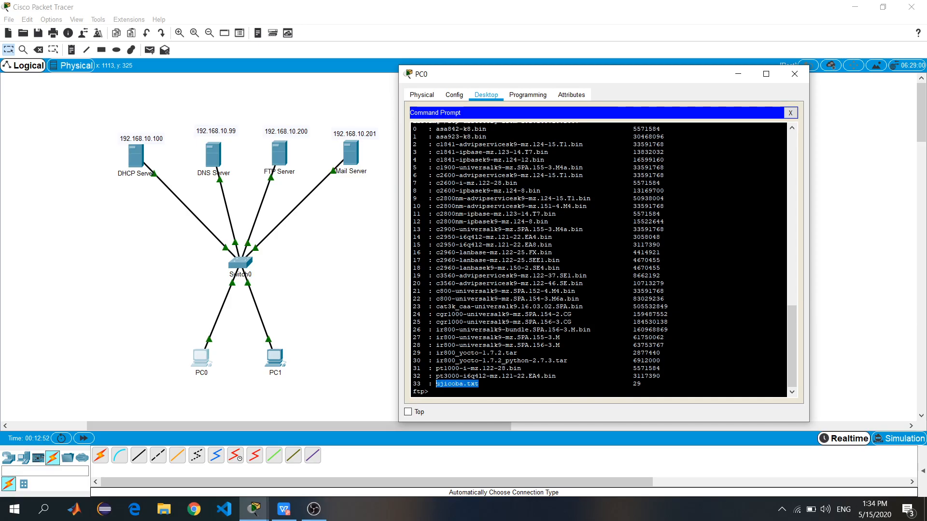
type("put ujicoba.txt")
key("Return")
type("dir")
key("Return")
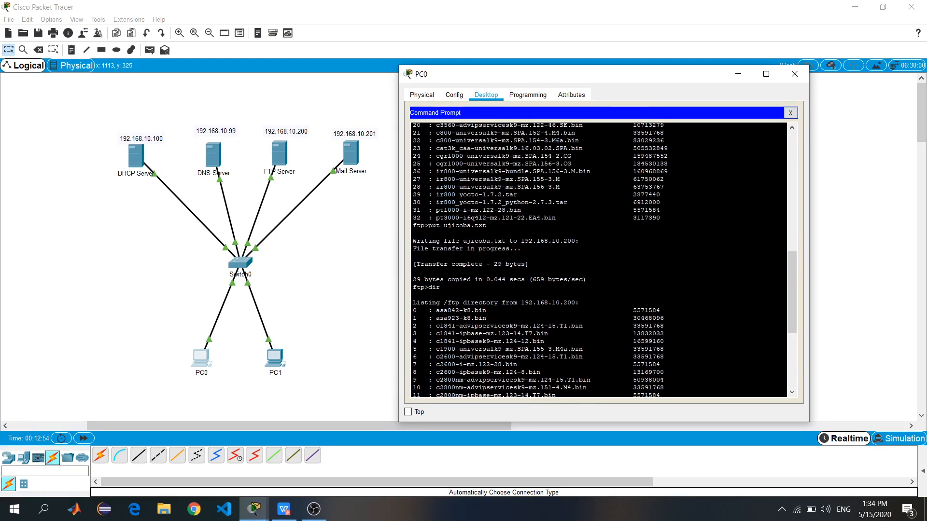
scroll(598, 261, "up", 3)
left_click_drag(418, 270, 503, 278)
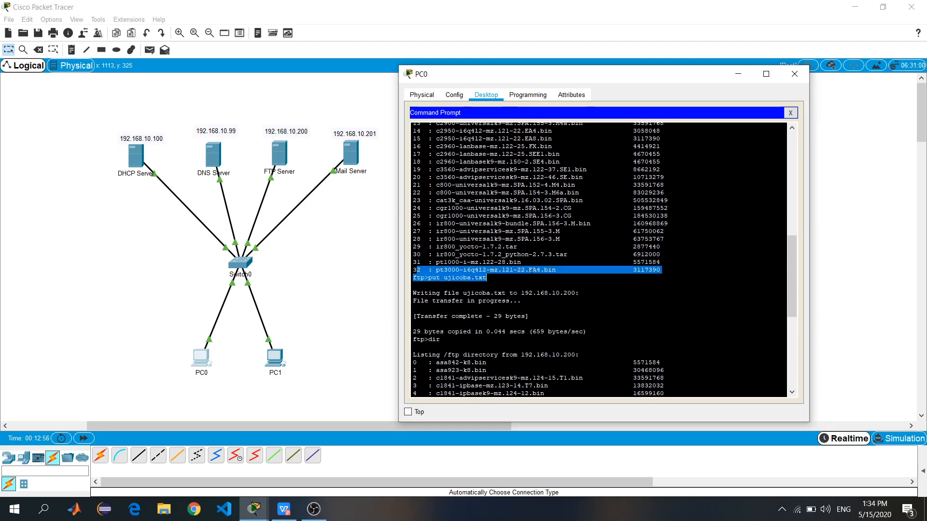
left_click(472, 271)
scroll(472, 271, "down", 10)
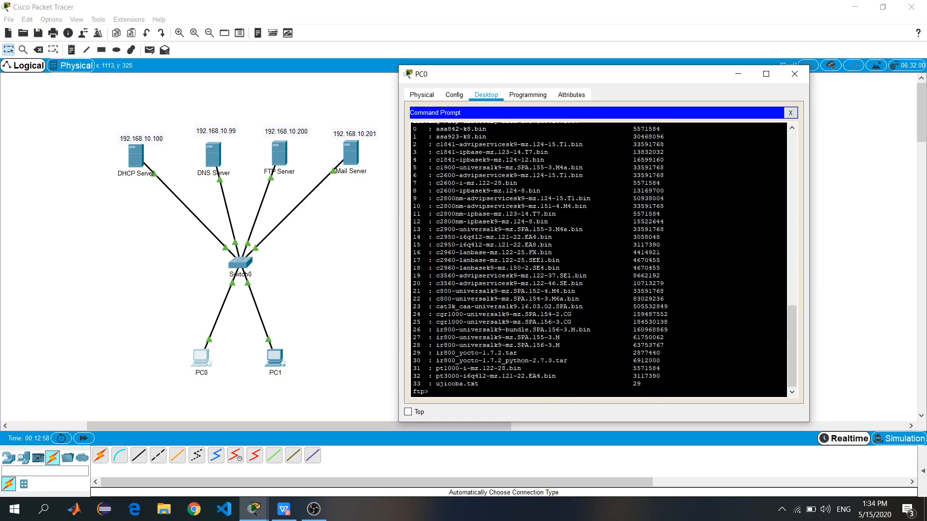
left_click_drag(482, 383, 435, 384)
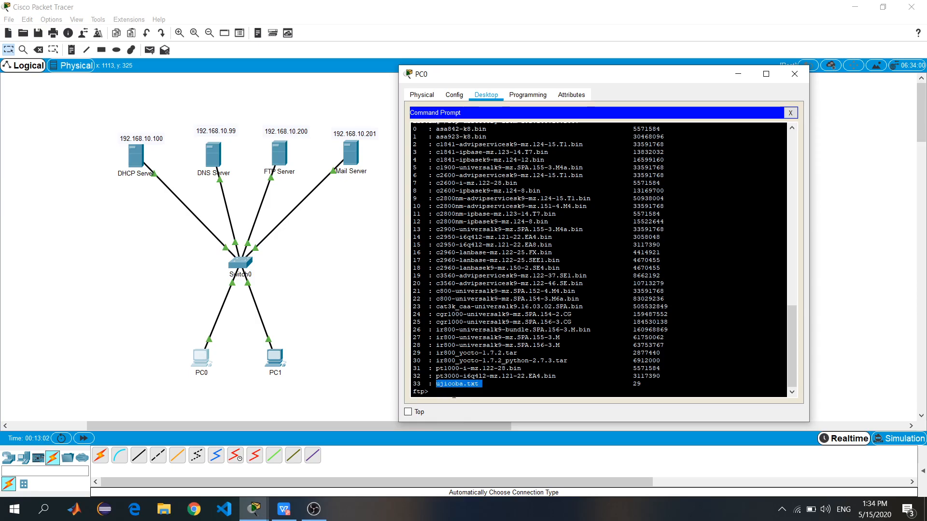
left_click(453, 396)
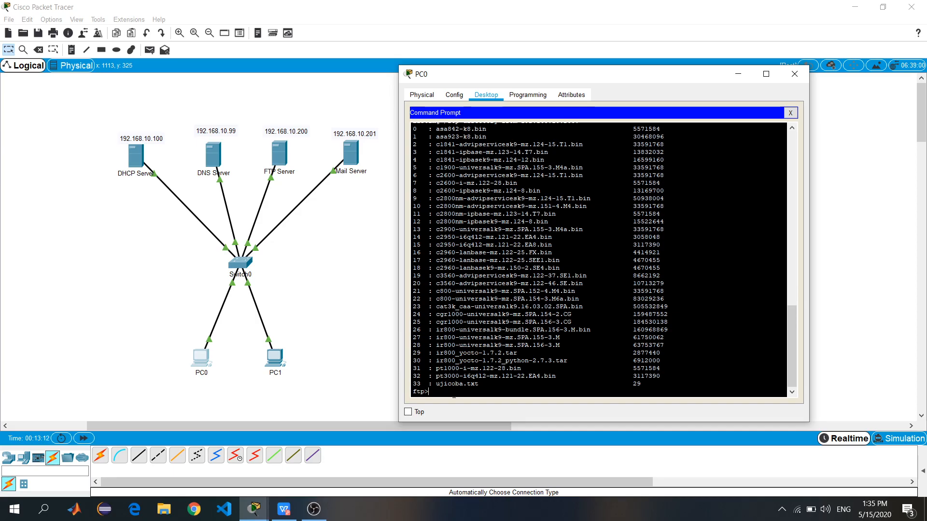
Rename ujicoba.txt to abc.txt on the server and verify abc.txt (29 bytes) with dir
type("name ujicoba")
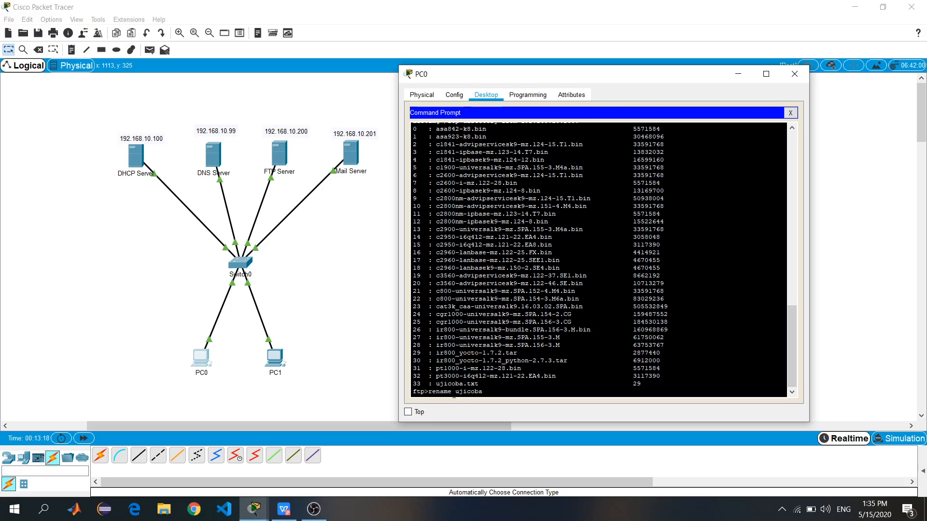
type(".txt abc.txt")
key("Return")
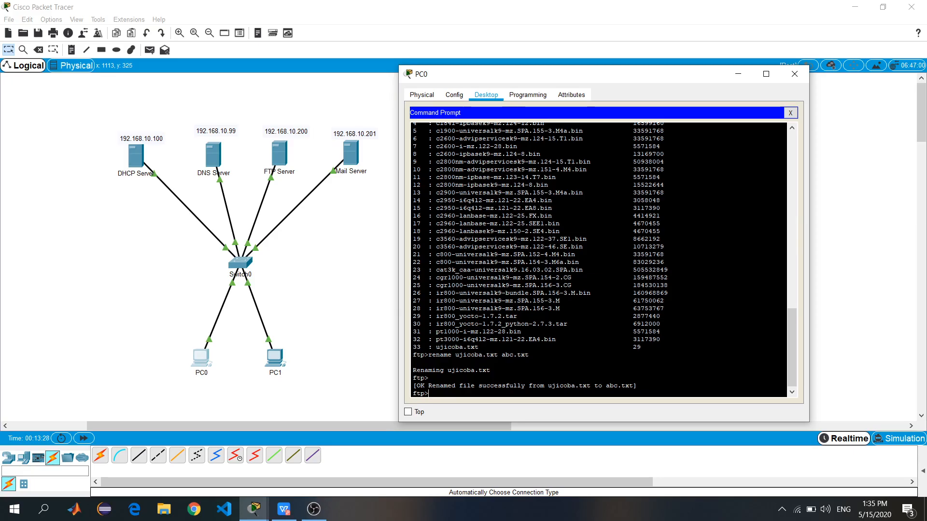
scroll(473, 369, "down", 1)
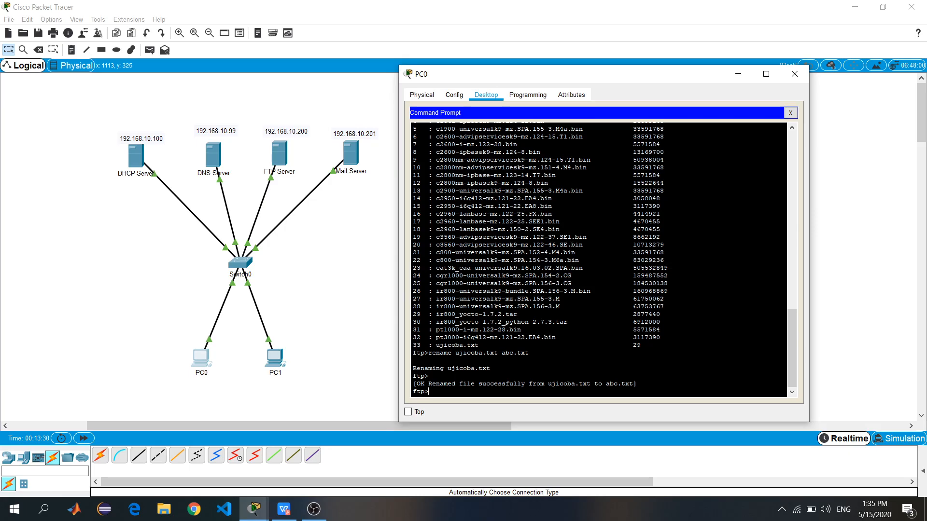
type("dir")
key("Return")
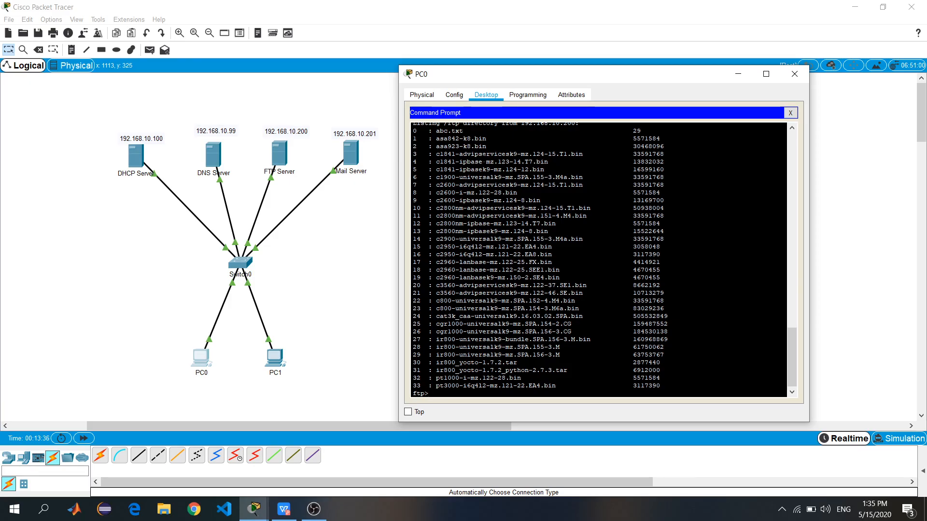
mouse_move(439, 130)
left_mouse_down()
mouse_move(466, 131)
mouse_move(433, 130)
left_mouse_up()
scroll(432, 131, "down", 1)
left_click(440, 394)
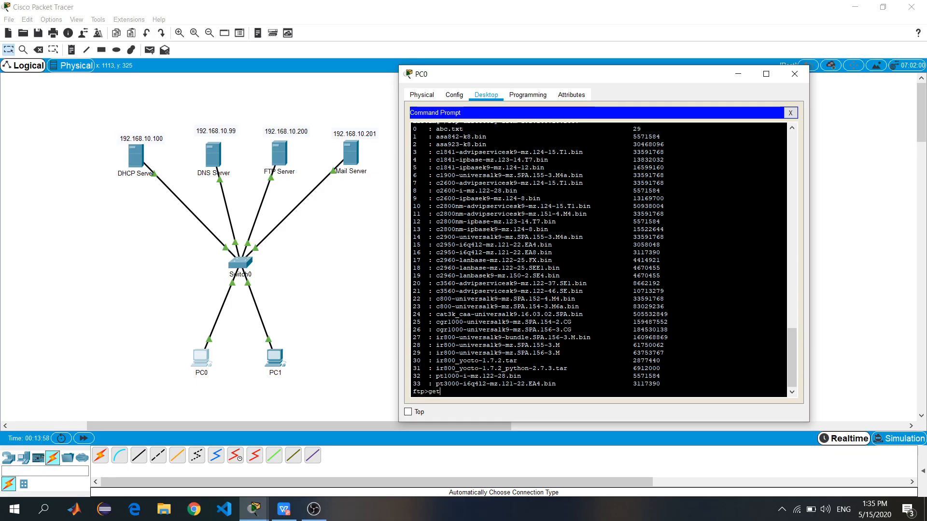
Download abc.txt from the FTP server to PC0 and confirm the transfer completed
type("abc.txt")
key("Return")
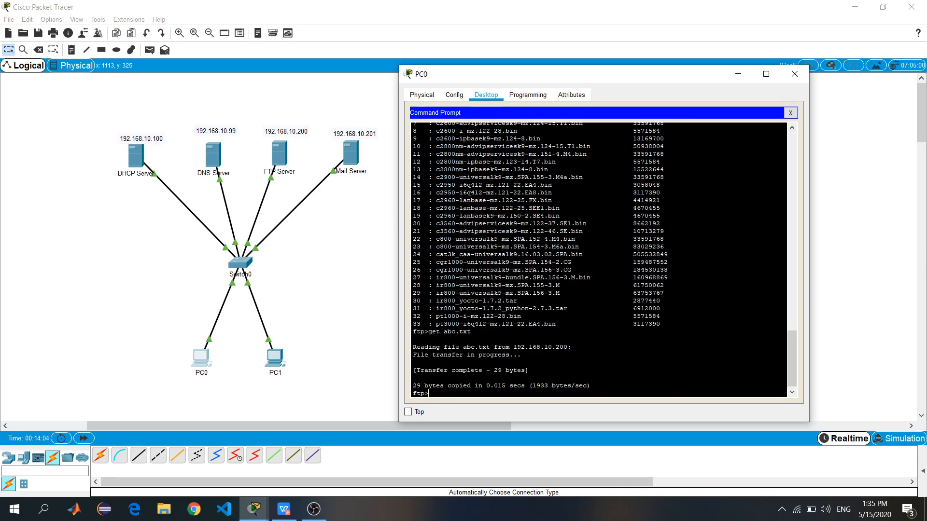
left_click_drag(482, 370, 420, 370)
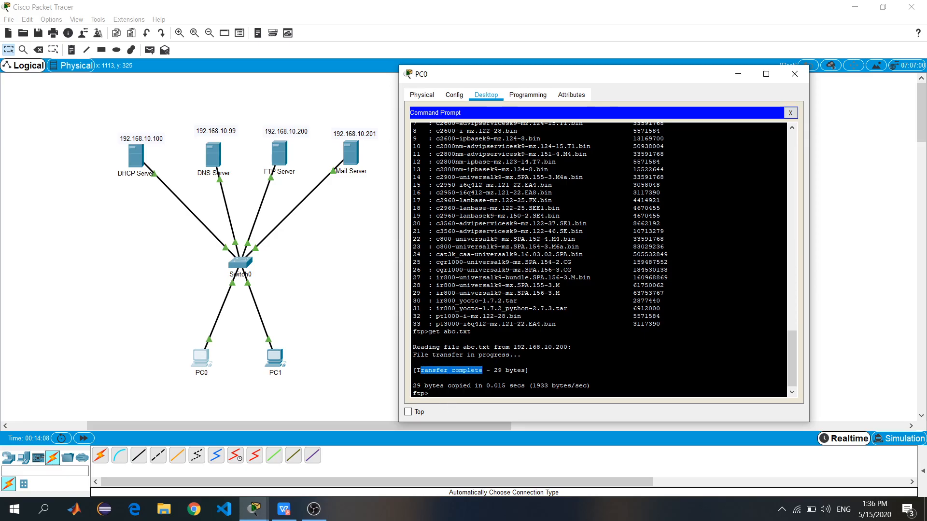
left_click(442, 394)
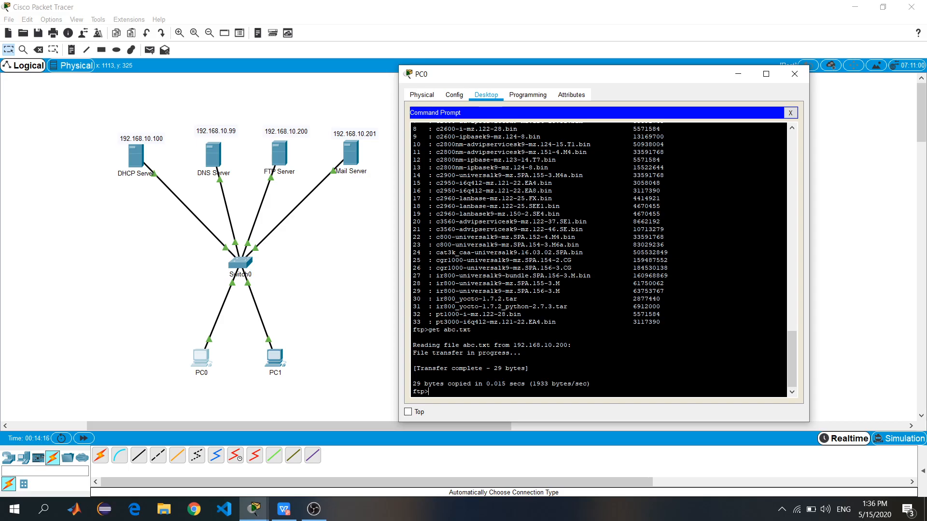
mouse_move(428, 391)
left_mouse_down()
mouse_move(418, 391)
mouse_move(425, 395)
left_mouse_up()
Quit the FTP session and list C:\ to confirm abc.txt is now on PC0
type("quit")
key("Return")
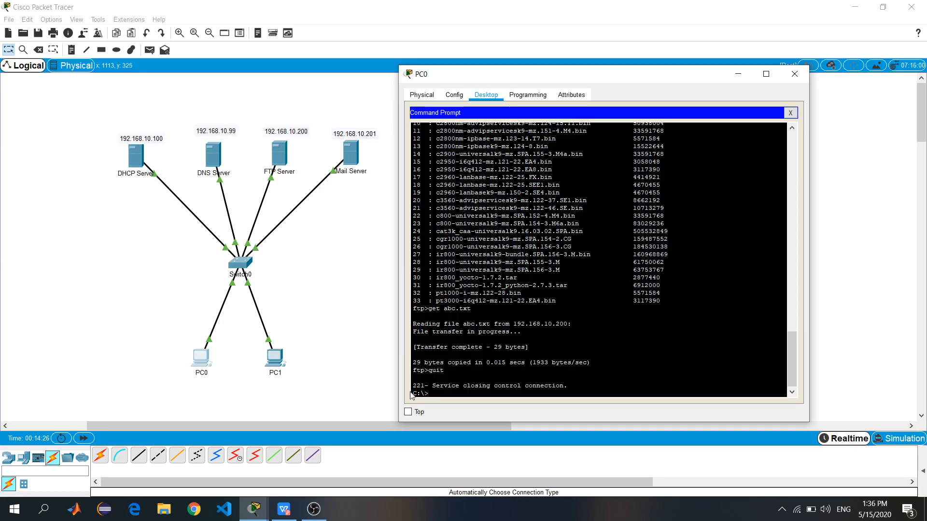
type("dir")
key("Return")
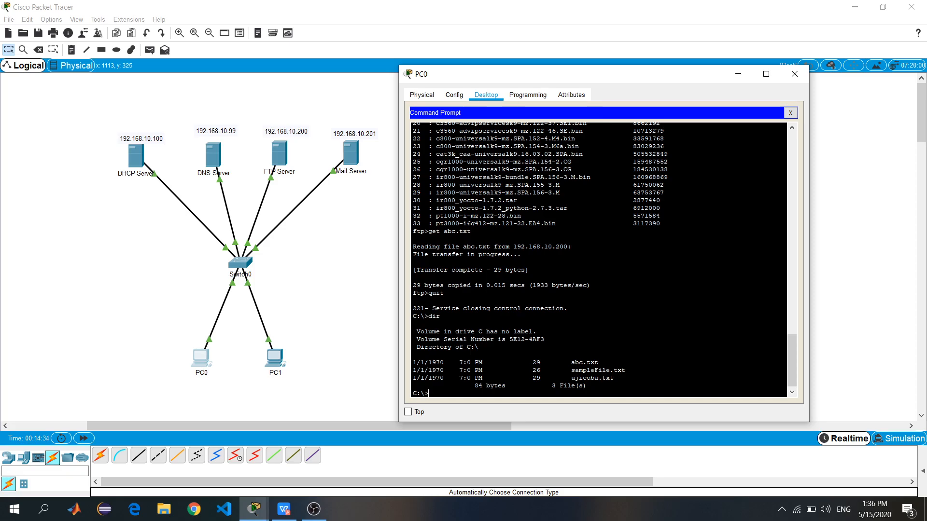
left_click_drag(602, 362, 567, 363)
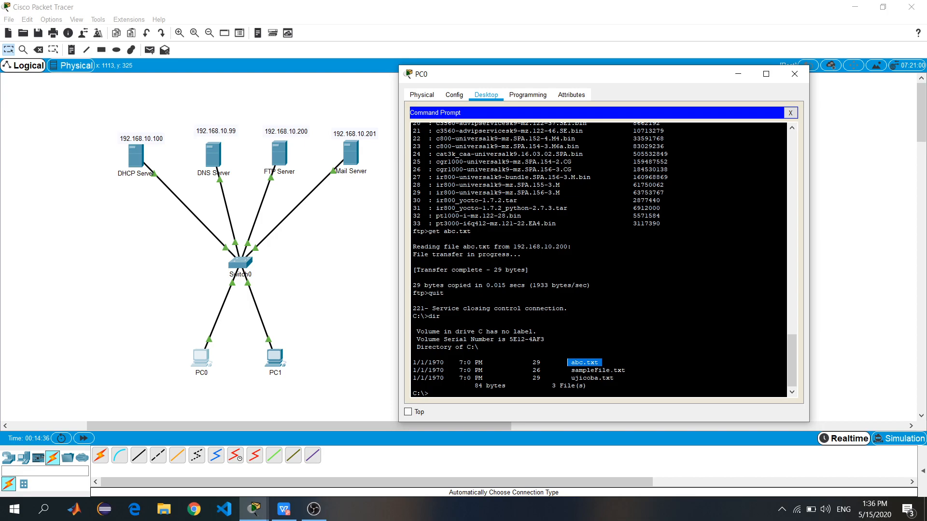
left_click(568, 364)
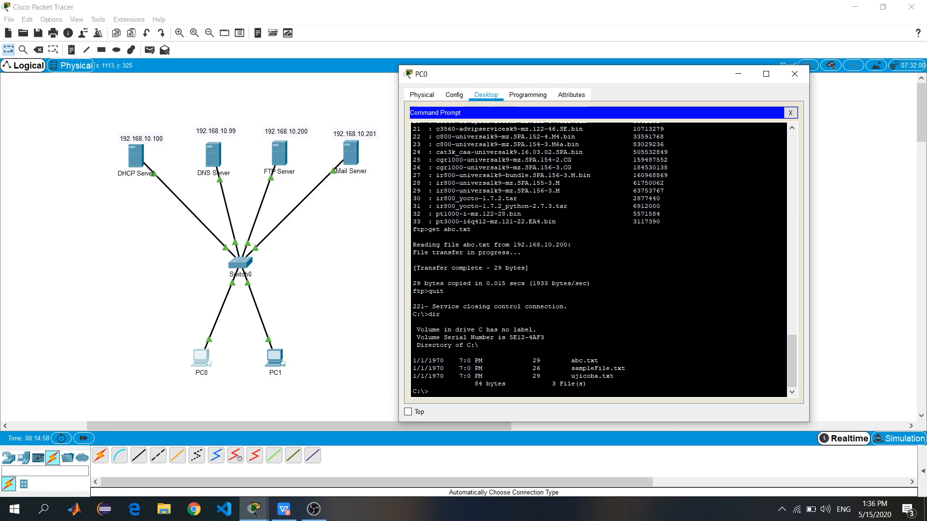
Give the Mail Server static IP 192.168.10.201 with the default mask 255.255.255.0
left_click(796, 74)
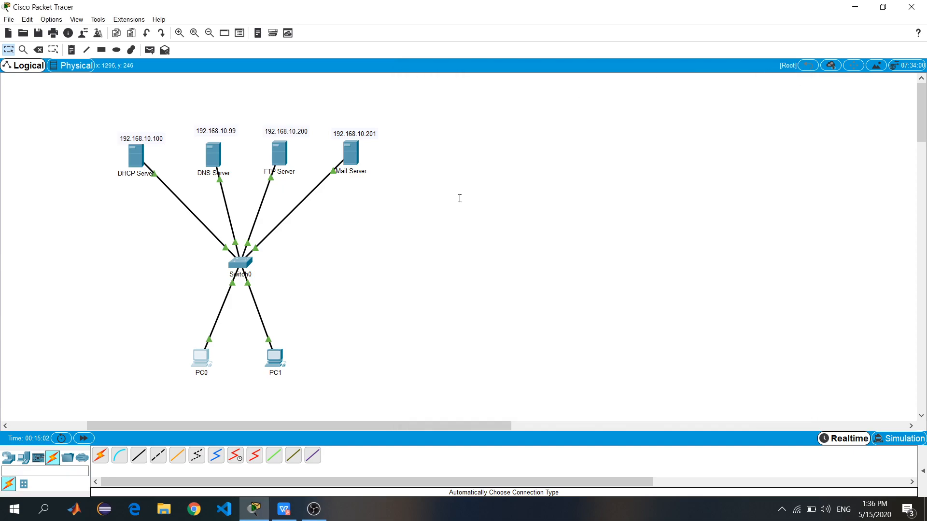
left_click(349, 153)
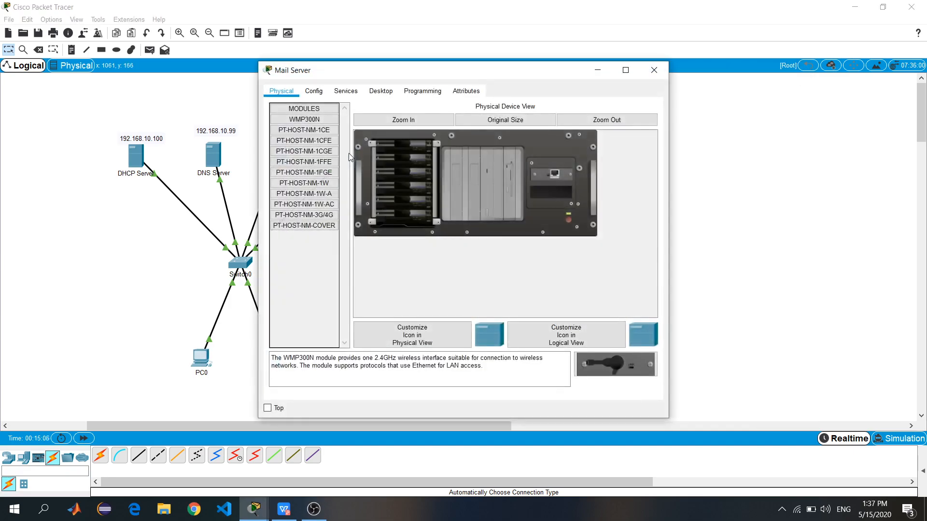
left_click_drag(496, 76, 664, 85)
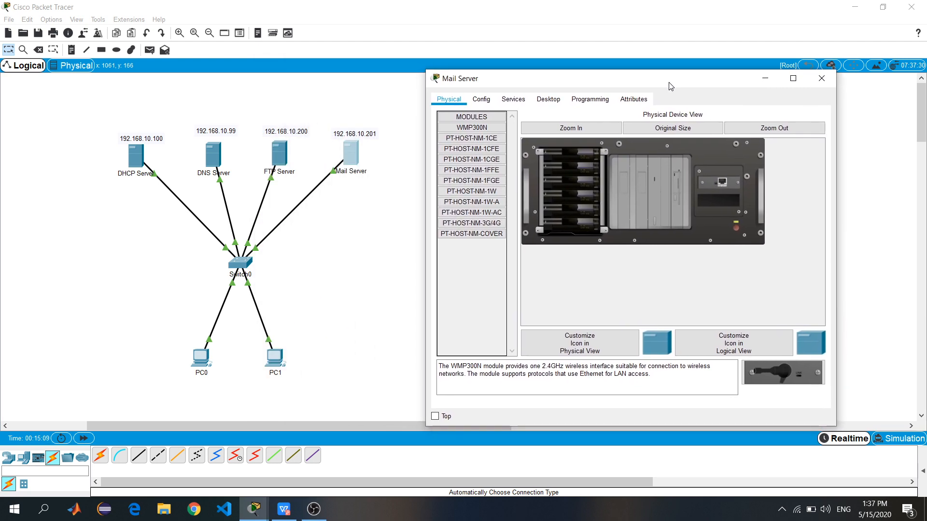
left_click(548, 99)
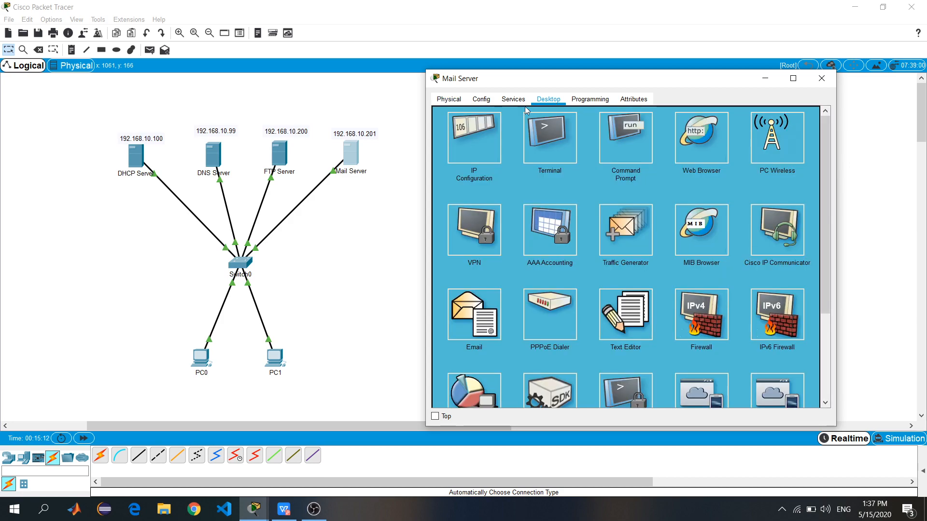
left_click(479, 130)
left_click(615, 159)
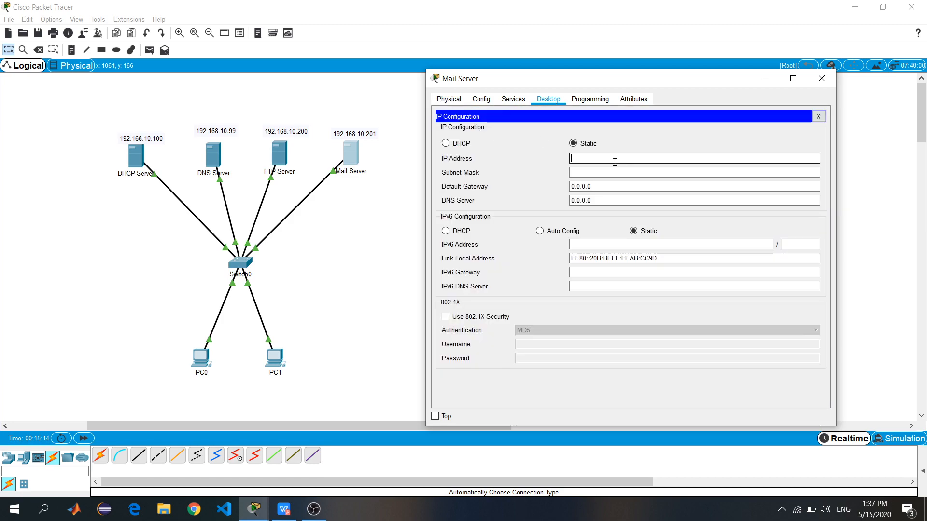
type("192.")
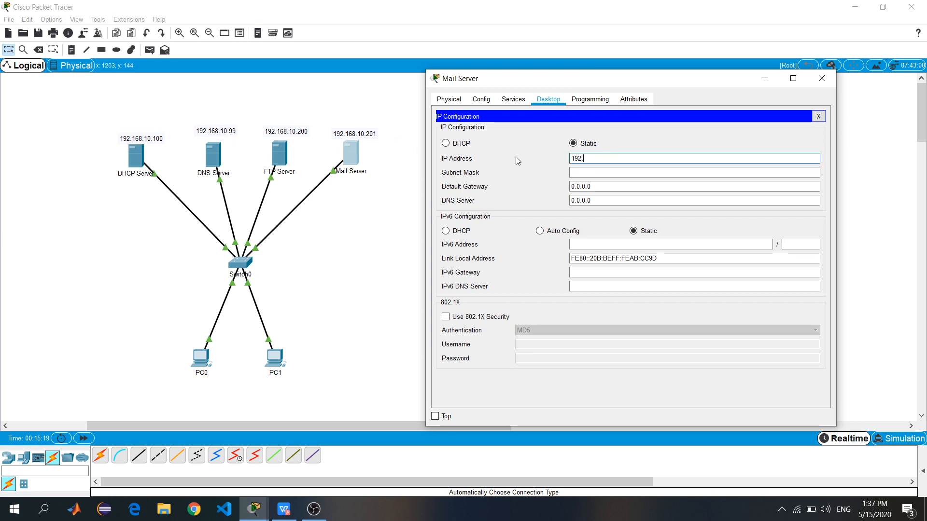
type("168.10.201")
left_click(571, 173)
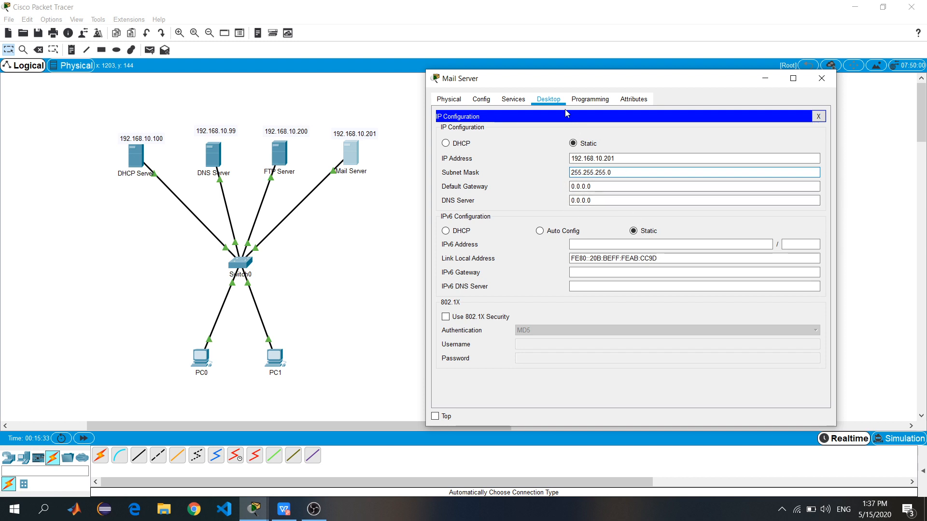
left_click(511, 99)
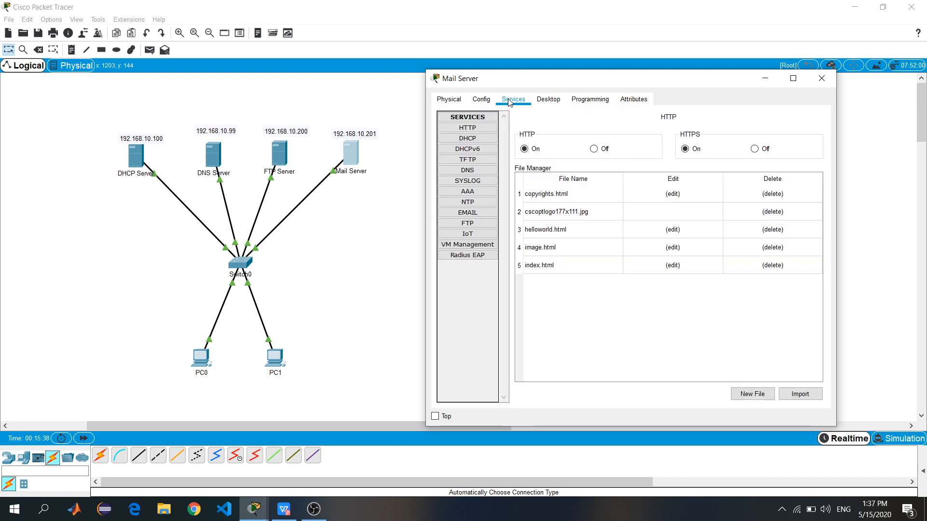
left_click(485, 215)
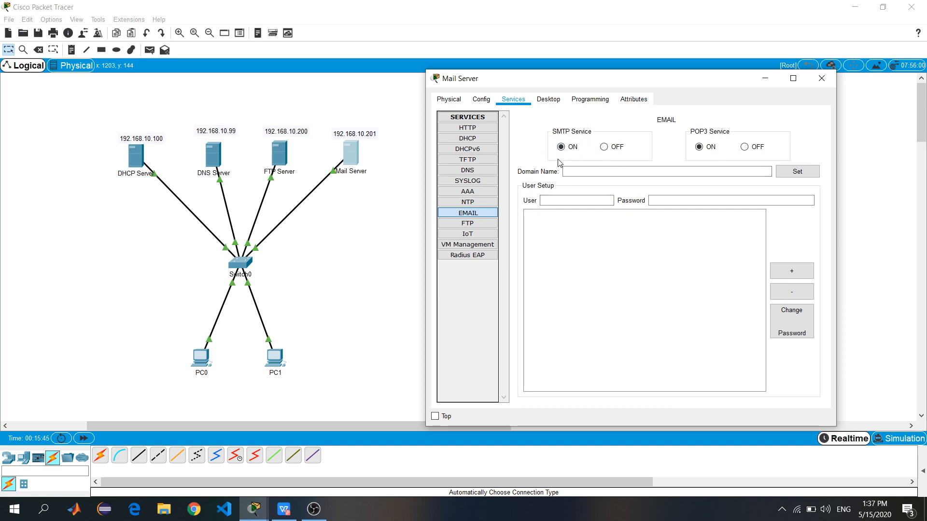
left_click(594, 174)
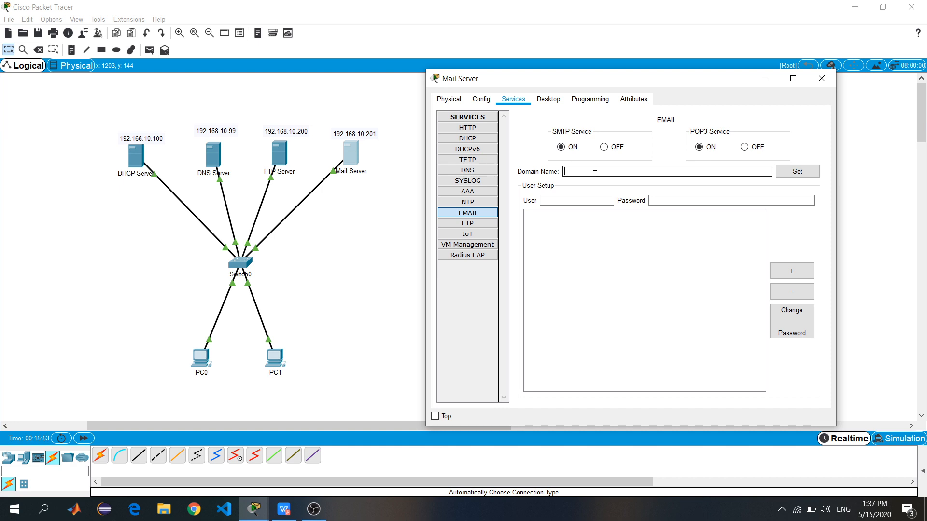
type("uns.ac.id")
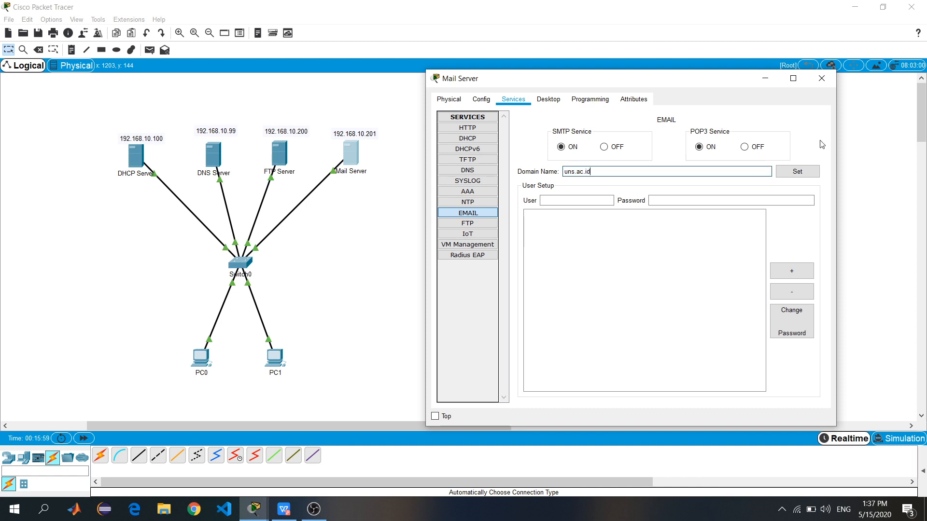
left_click(807, 171)
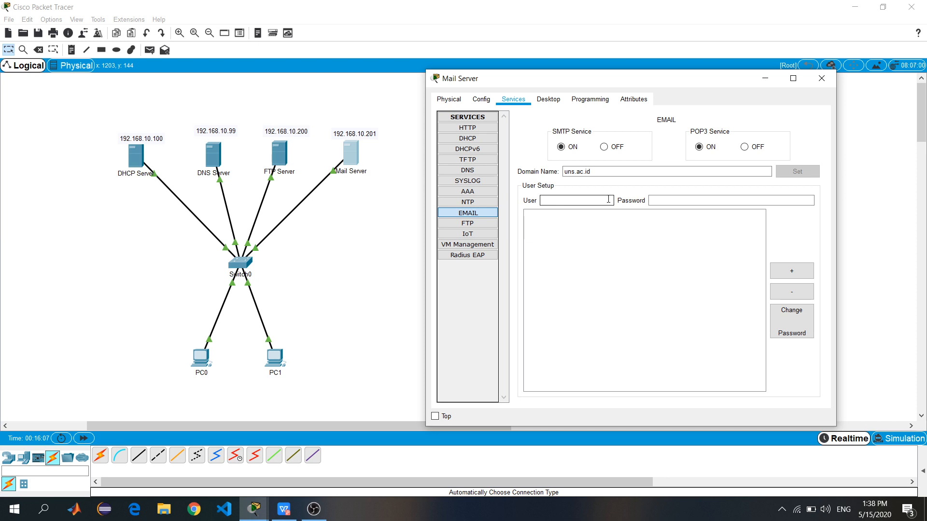
Add mail accounts user1 and user2 with their passwords, then close the Mail Server window
type("ser1")
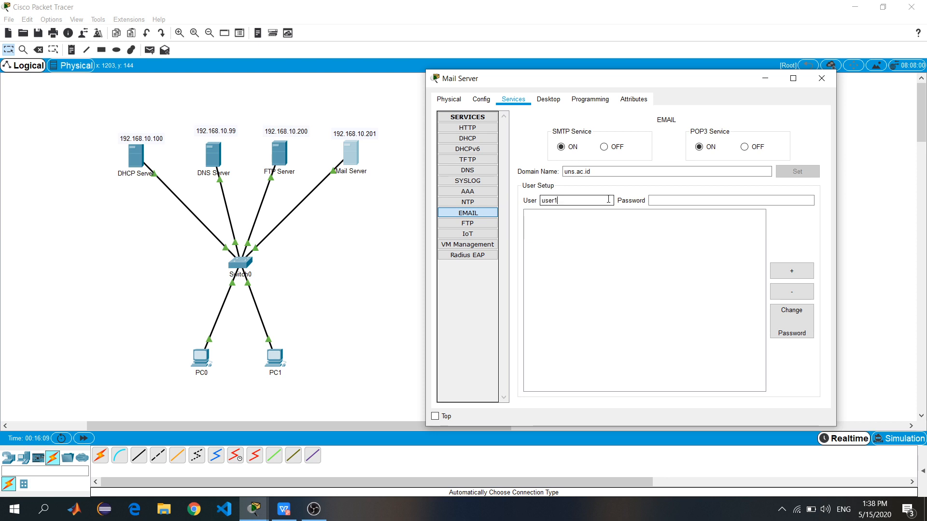
left_click(654, 201)
type("user")
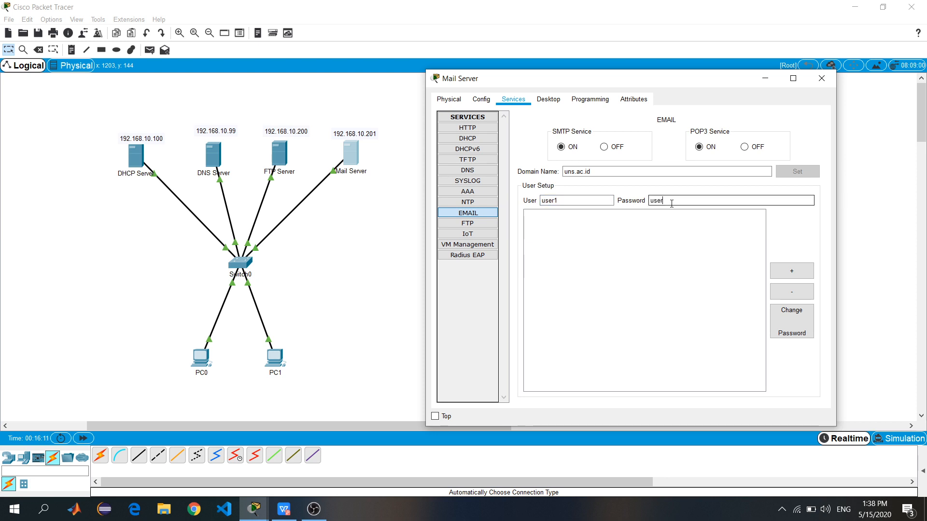
type("1")
left_click(792, 271)
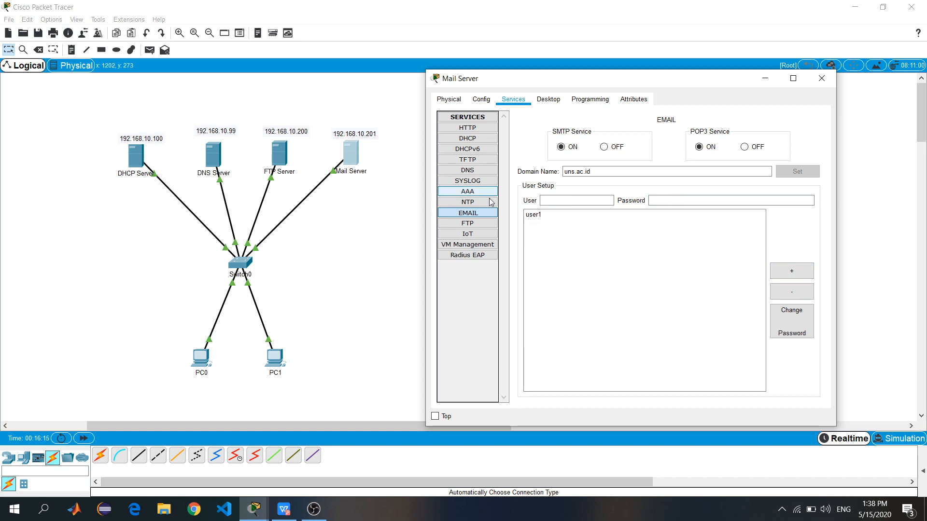
left_click(609, 201)
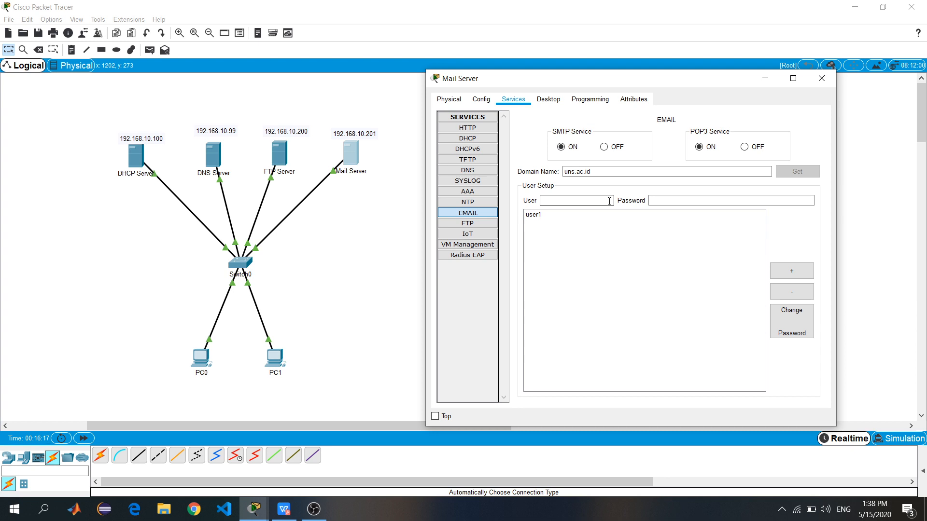
type("user2")
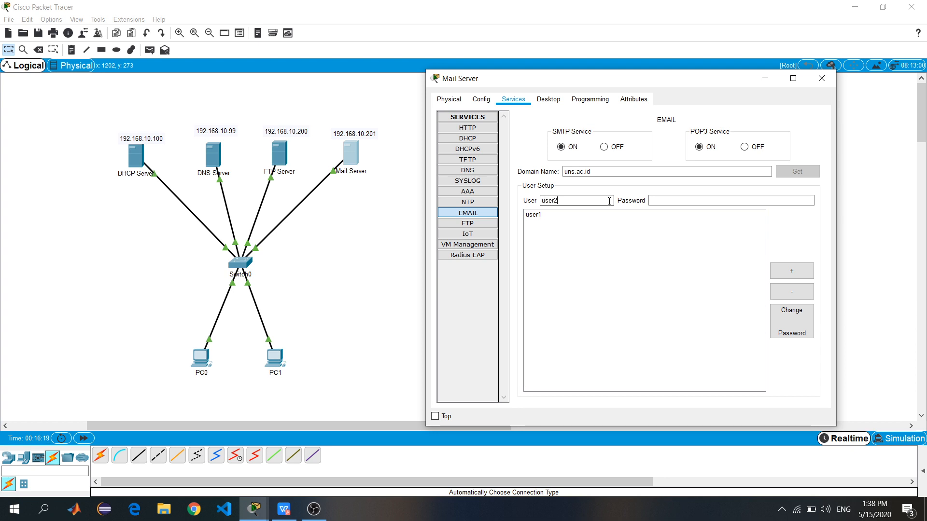
left_click(776, 199)
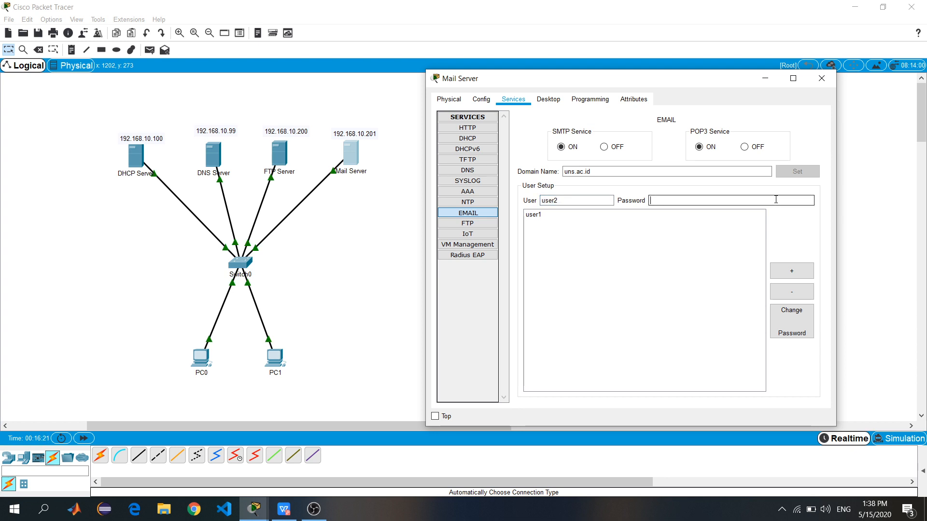
type("user2")
left_click(811, 275)
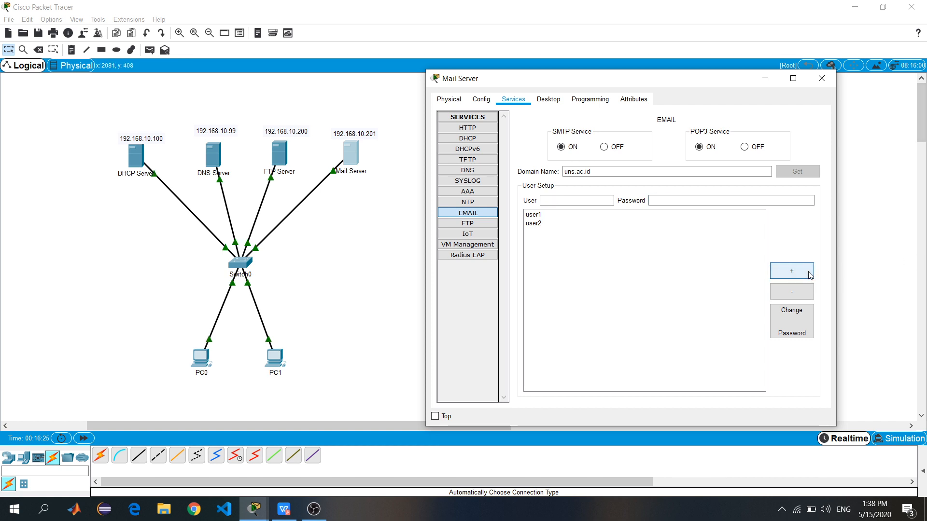
left_click(820, 79)
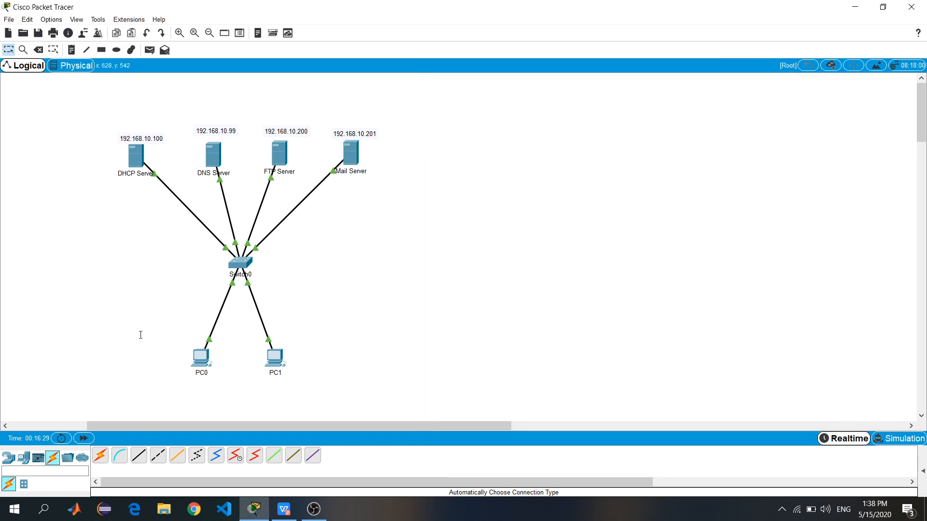
In PC0's mail client, enter the display name and user1's e-mail address
left_click(199, 360)
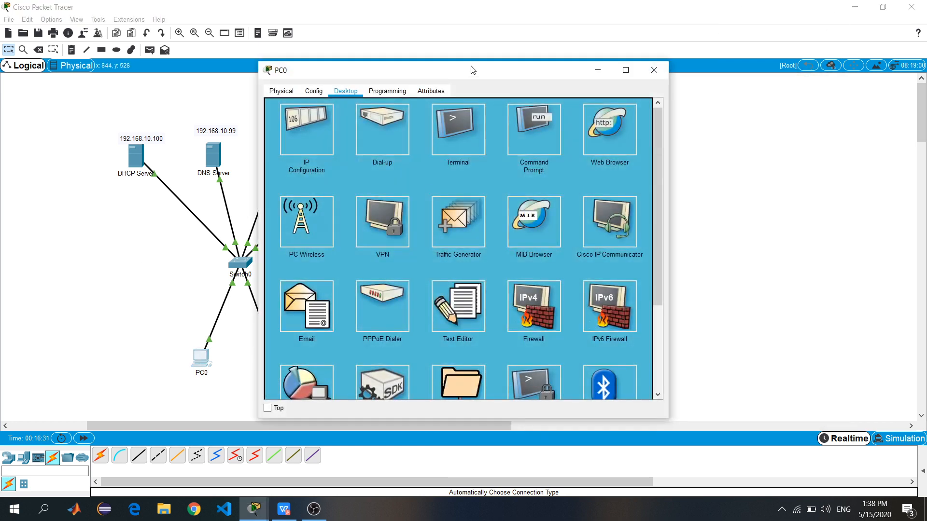
left_click_drag(459, 68, 587, 59)
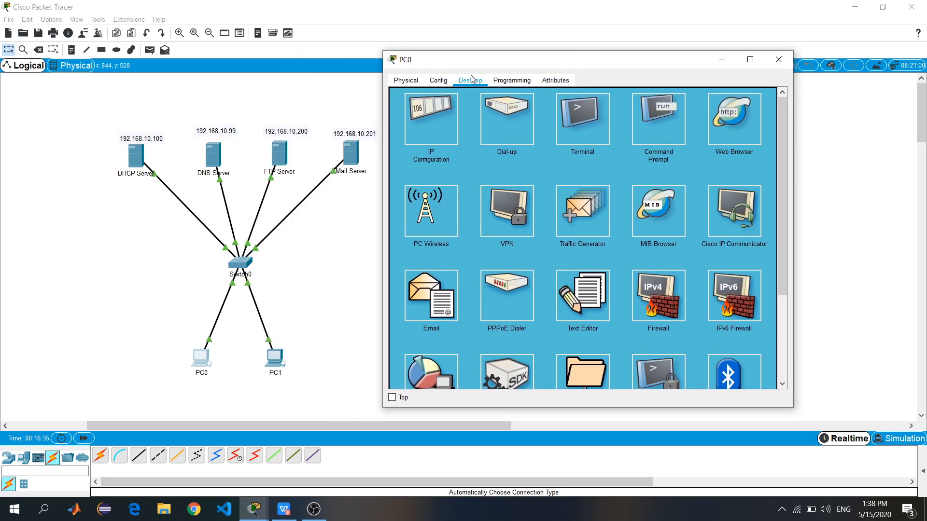
left_click(444, 309)
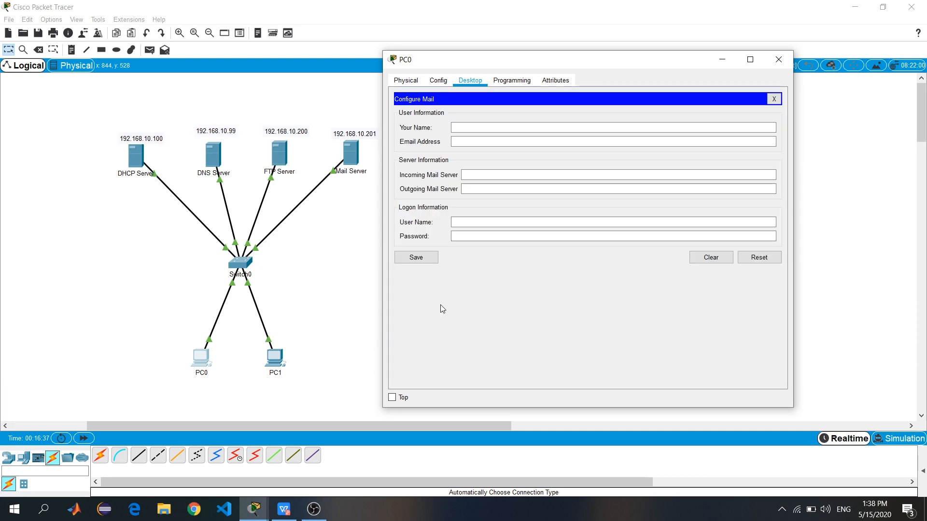
left_click(560, 129)
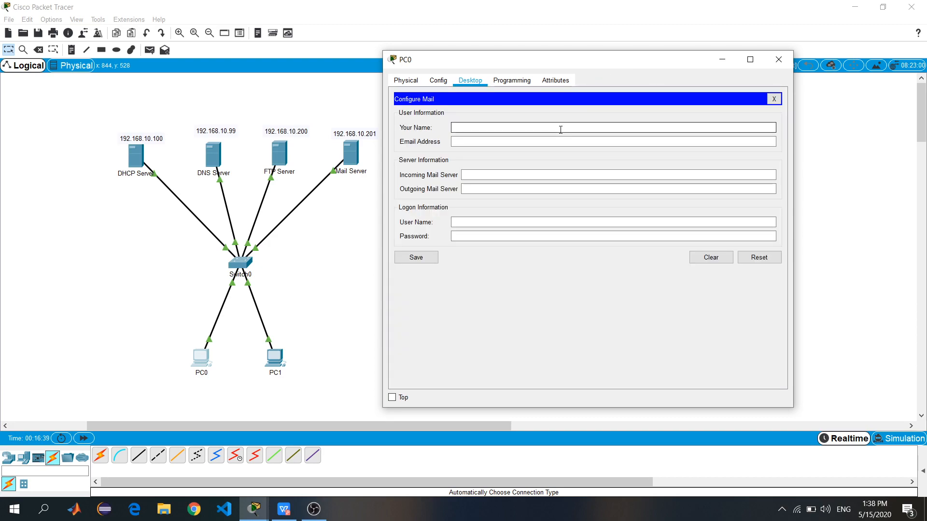
type("user1")
left_click(561, 140)
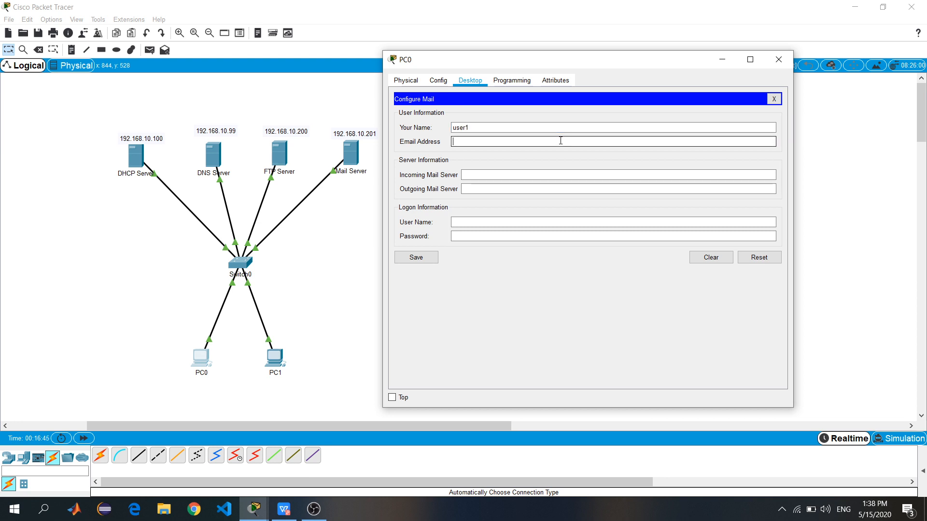
type("user")
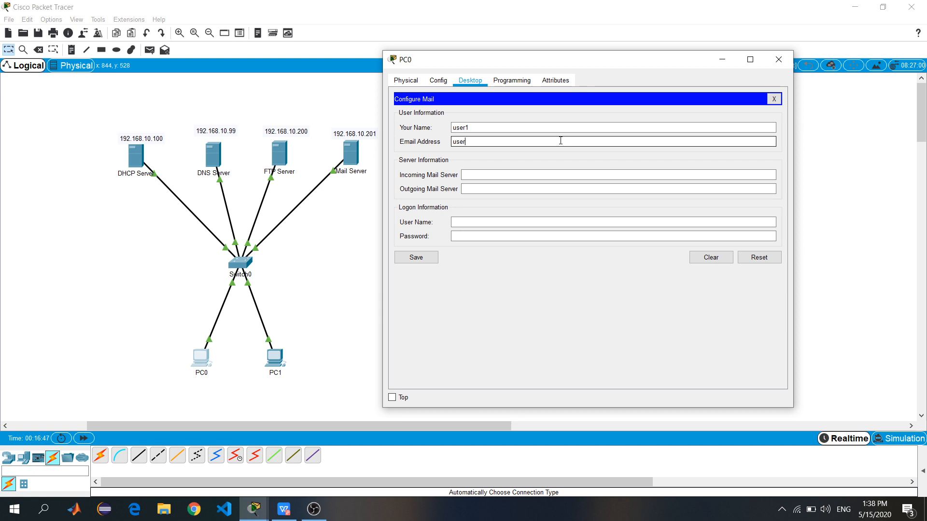
type("1@")
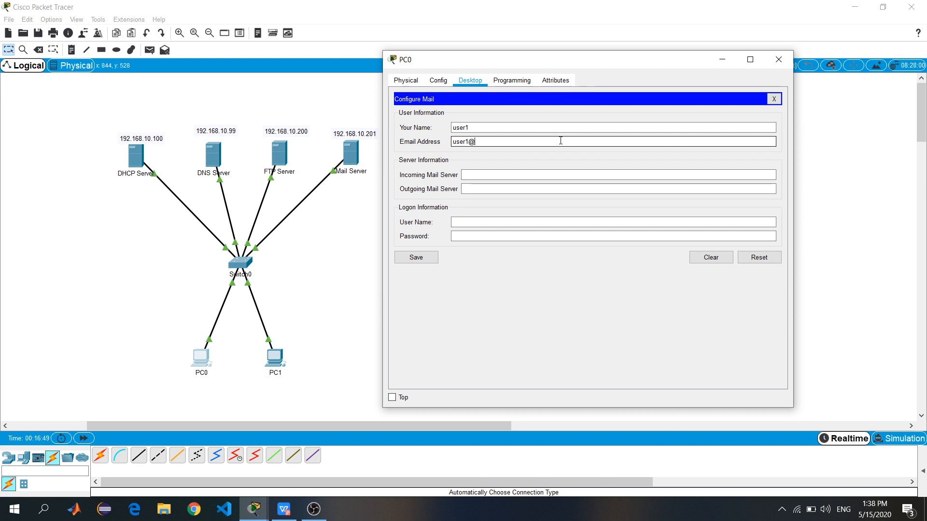
type("uns.ac.id")
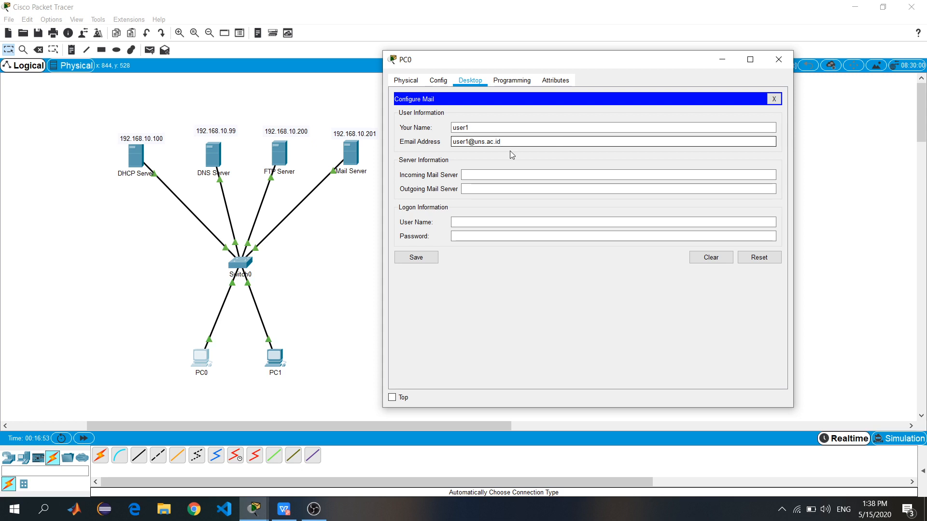
Set incoming and outgoing servers to 192.168.10.201, log on as user1 with its password, and save
left_click(492, 175)
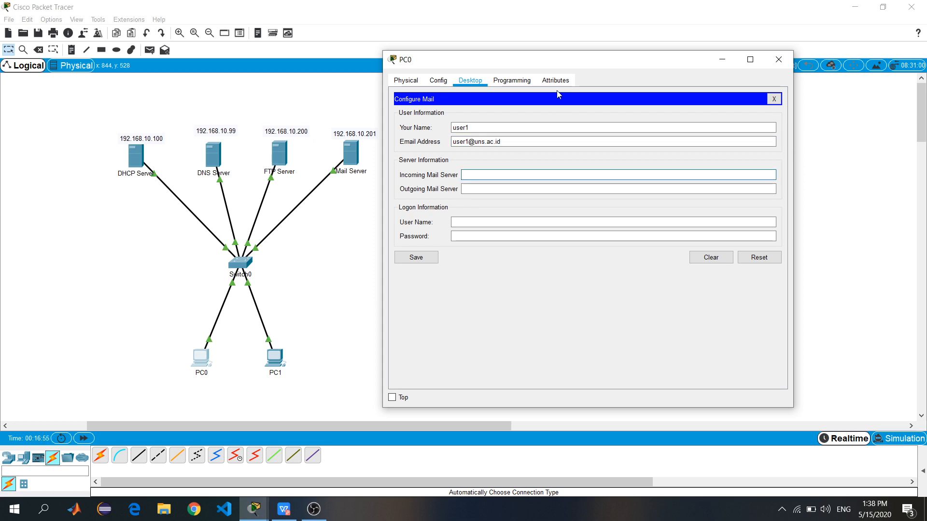
left_click_drag(540, 64, 570, 72)
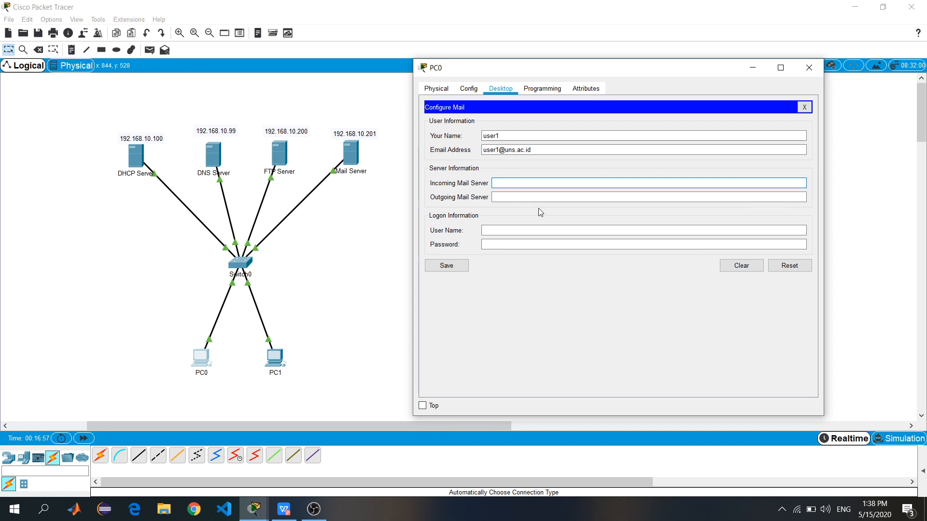
type("192.168.10.201")
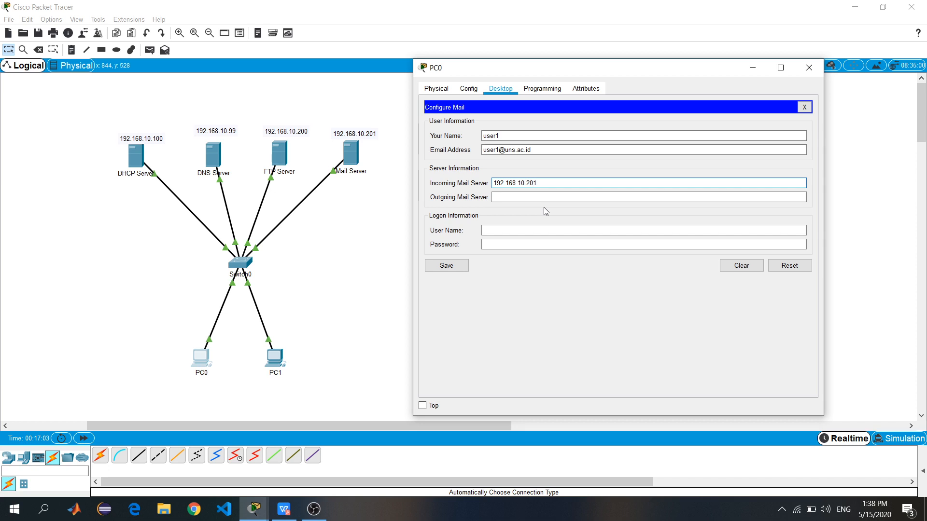
key("shift+Left")
key("shift+Left")
key("shift+Left")
key("shift+Left")
key("shift+Left")
key("shift+Left")
key("shift+Left")
key("shift+Left")
key("shift+Left")
key("shift+Left")
key("shift+Left")
key("shift+Left")
key("shift+Left")
key("shift+Left")
key("ctrl+c")
left_click(511, 198)
key("ctrl+v")
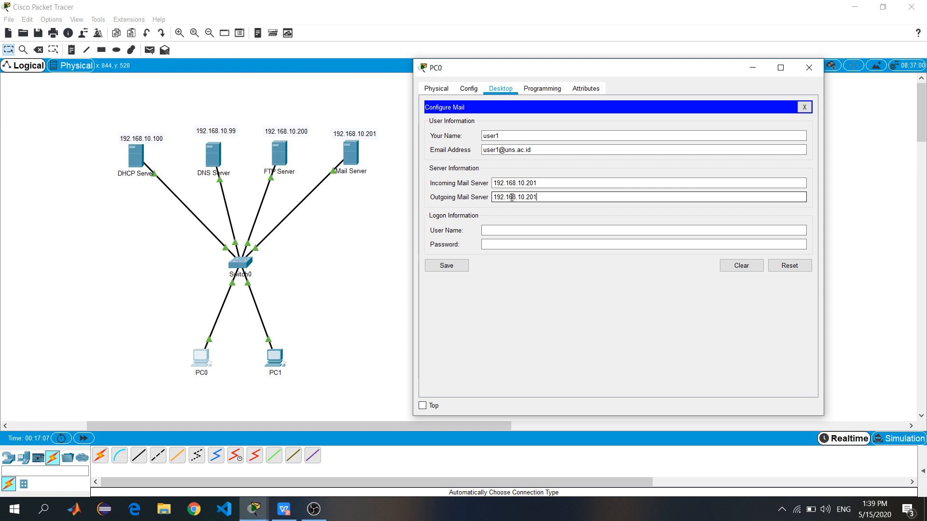
left_click(498, 231)
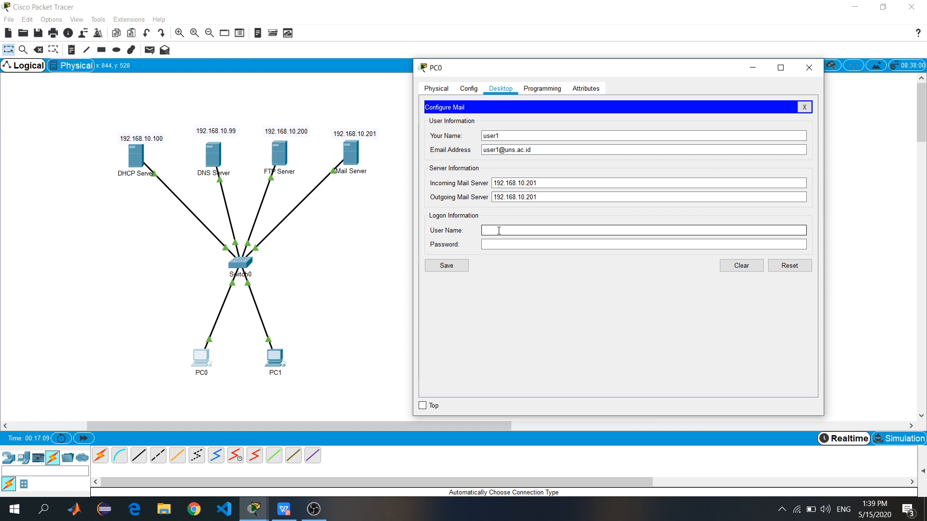
type("user1")
left_click(503, 244)
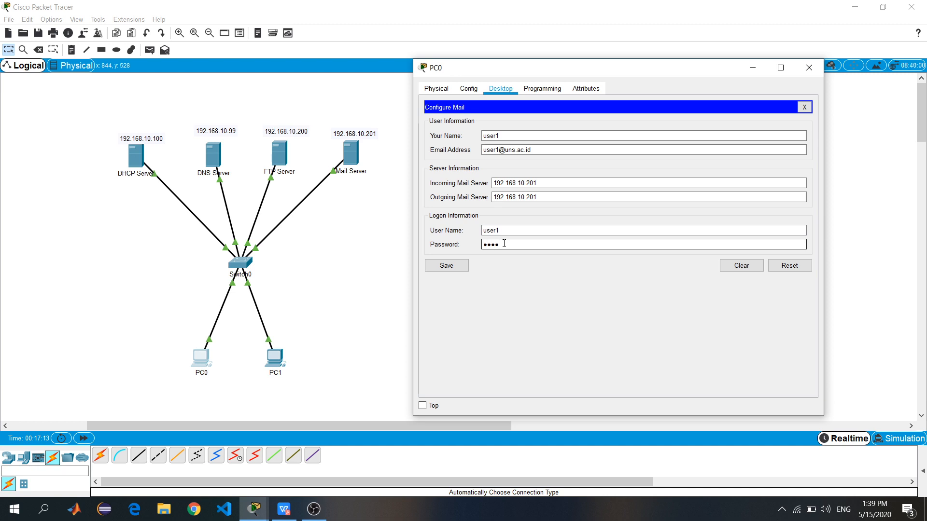
type("user1")
left_click(447, 266)
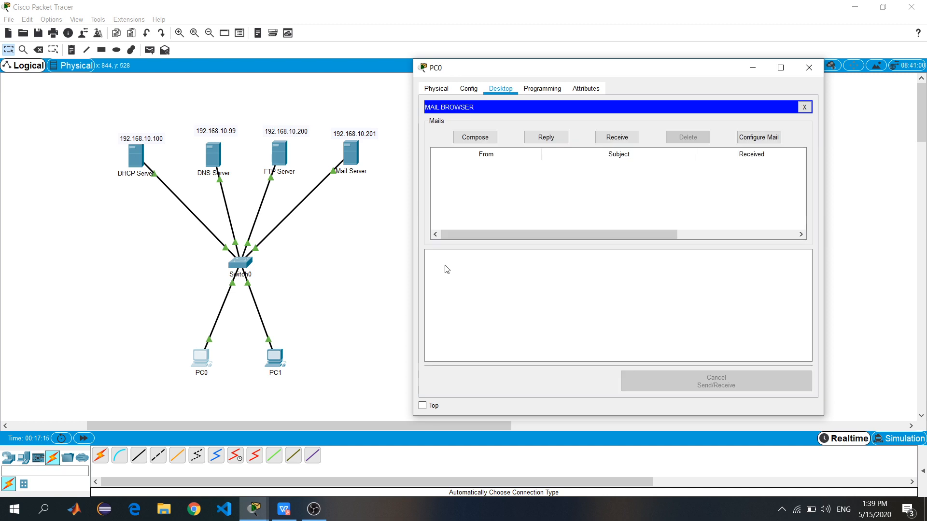
In PC1's mail client, enter the display name and user2's e-mail address
left_click(809, 67)
left_click(275, 358)
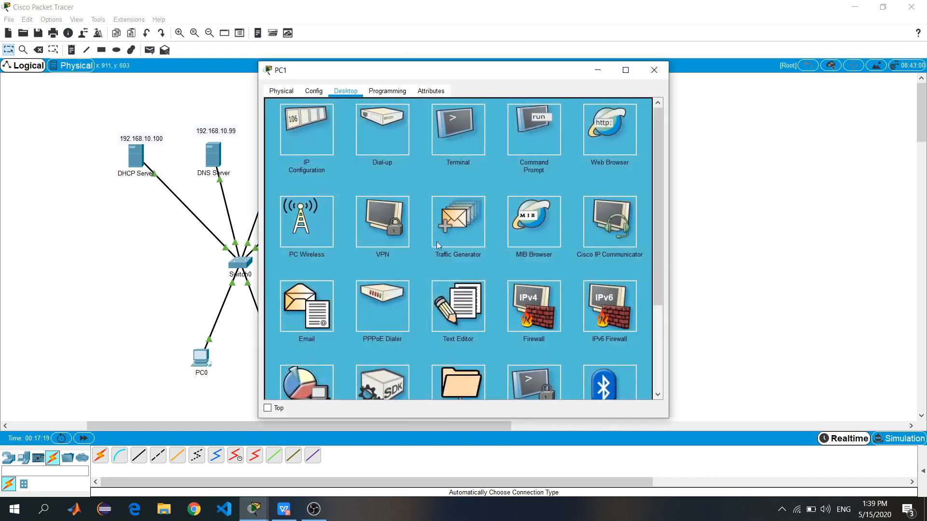
left_click_drag(466, 72, 665, 66)
left_click(485, 309)
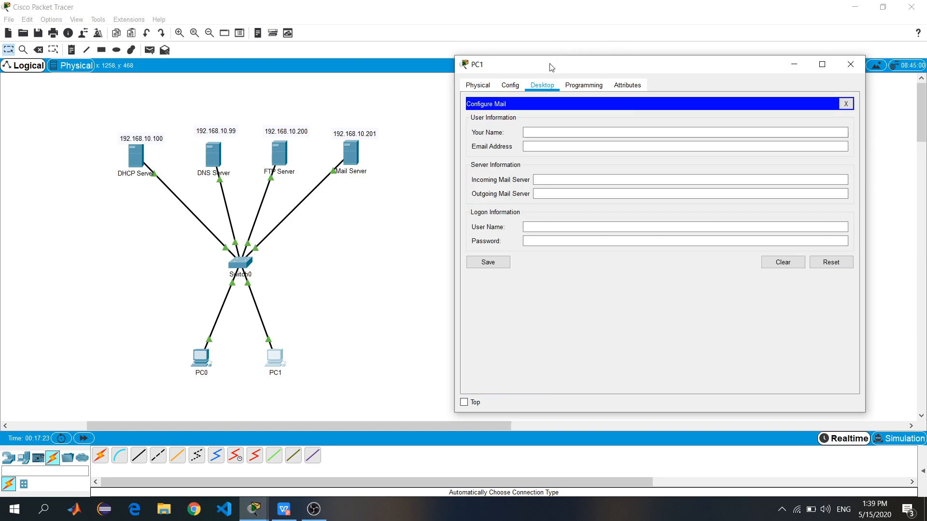
left_click(563, 131)
type("user2")
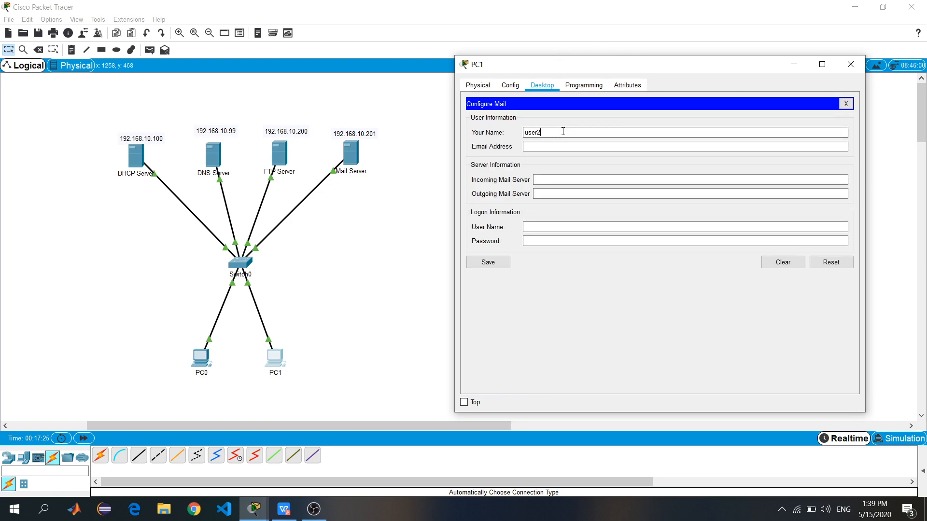
left_click(566, 146)
type("user2@uns.ac.id")
Set both mail servers to 192.168.10.201, log on as user2 with its password, and save
left_click(572, 180)
key("ctrl+v")
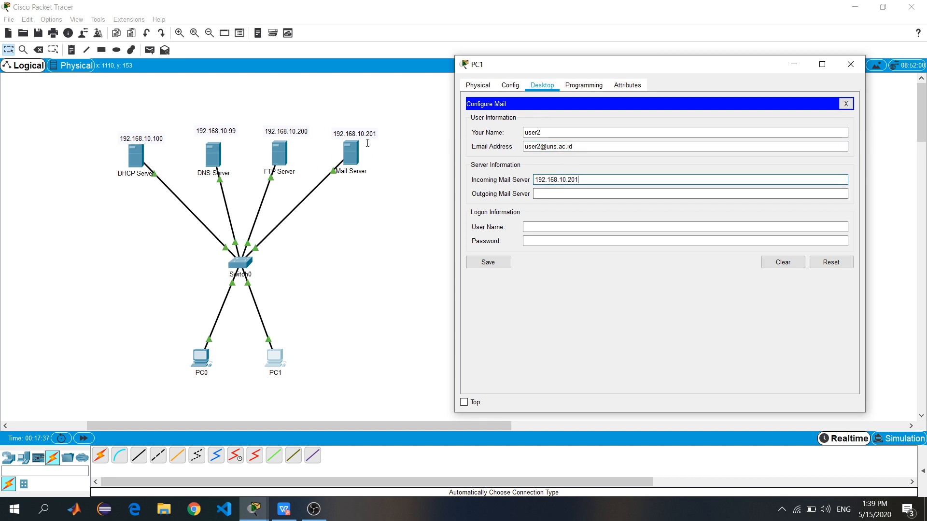
left_click(588, 194)
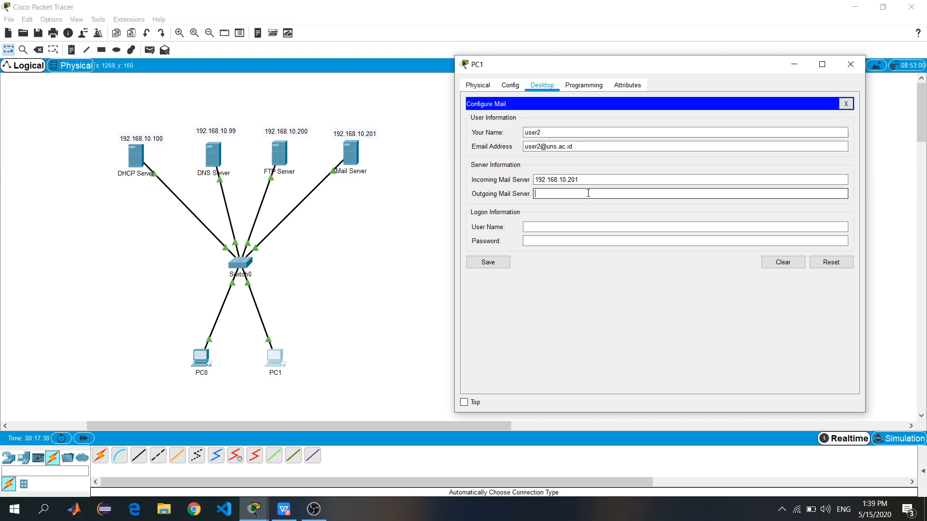
key("ctrl+v")
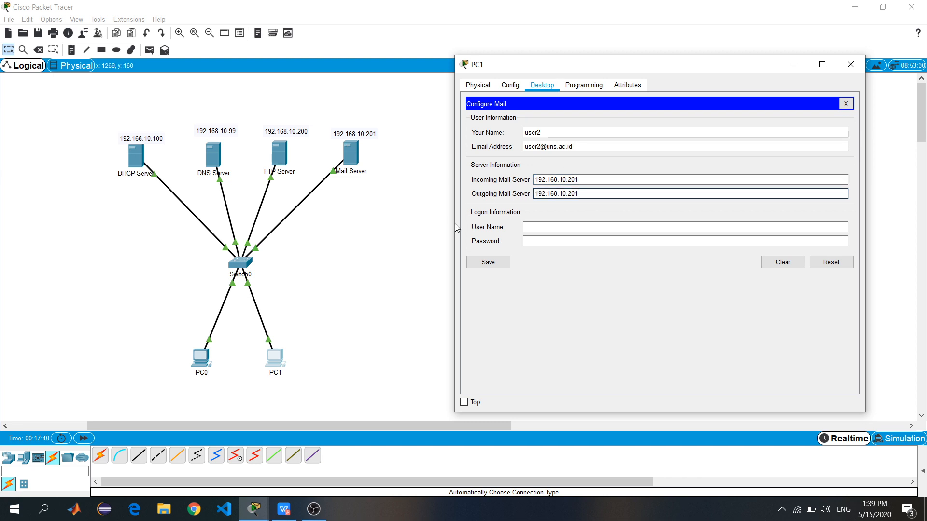
left_click(534, 229)
type("us")
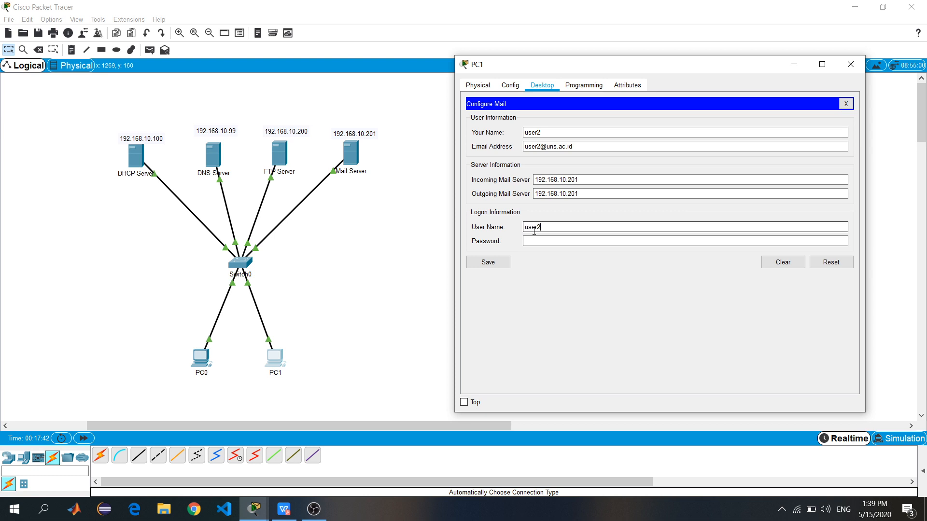
type("er2")
left_click(543, 241)
type("user2")
key("BackSpace")
key("BackSpace")
key("BackSpace")
key("BackSpace")
key("BackSpace")
type("user2")
left_click(488, 263)
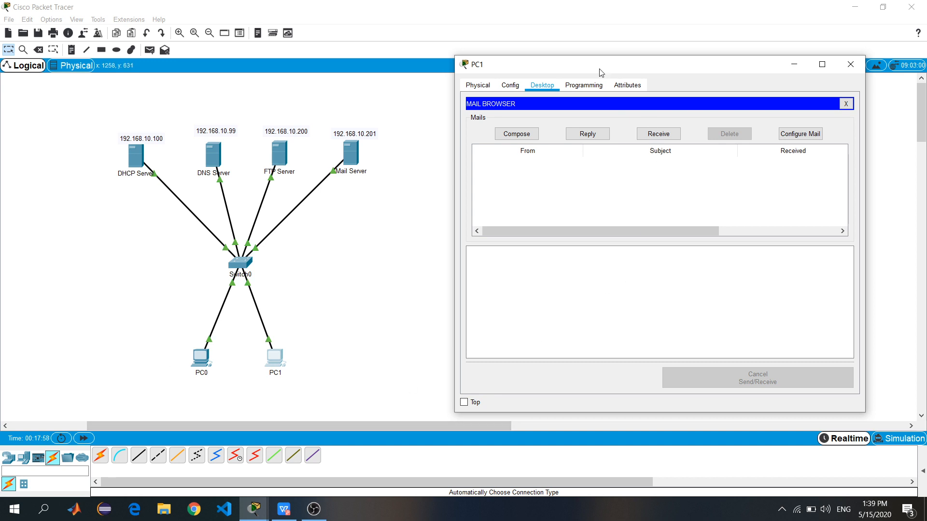
left_click(516, 134)
From PC1, send user1 a mail titled Test with body 'Ini uji coba kirim ke user1'
left_click(593, 121)
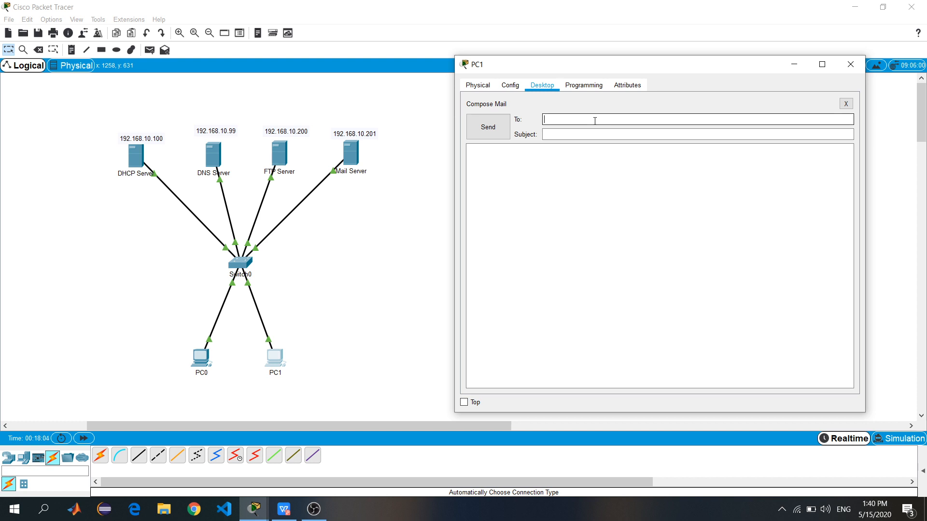
type("user1@uns.ac.id")
left_click(600, 134)
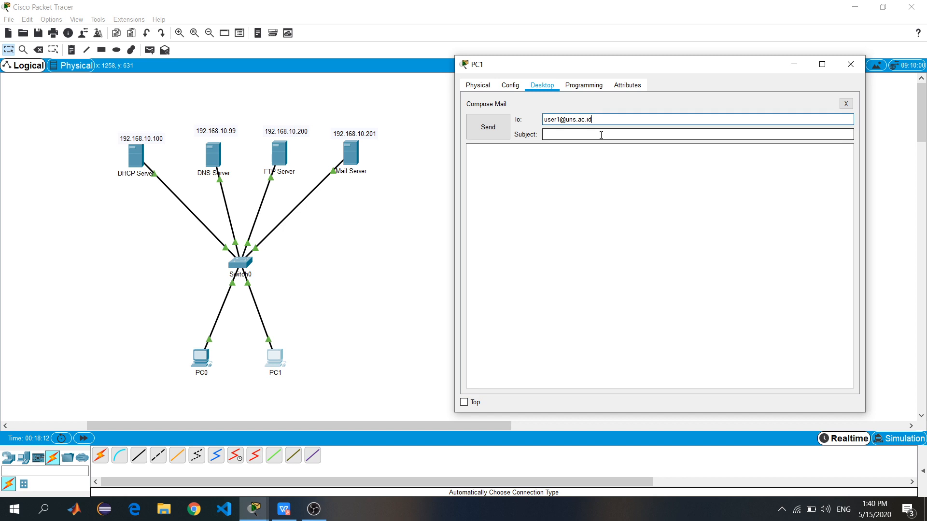
type("Test")
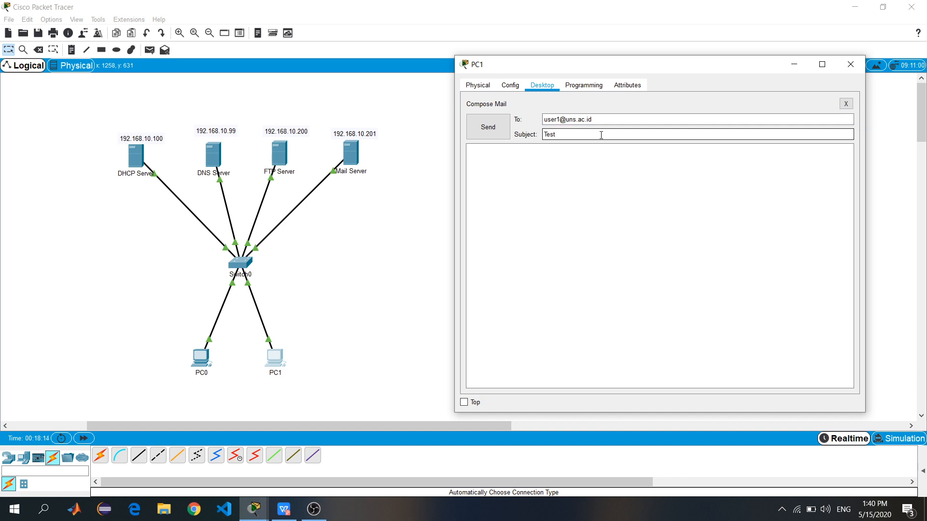
left_click(541, 196)
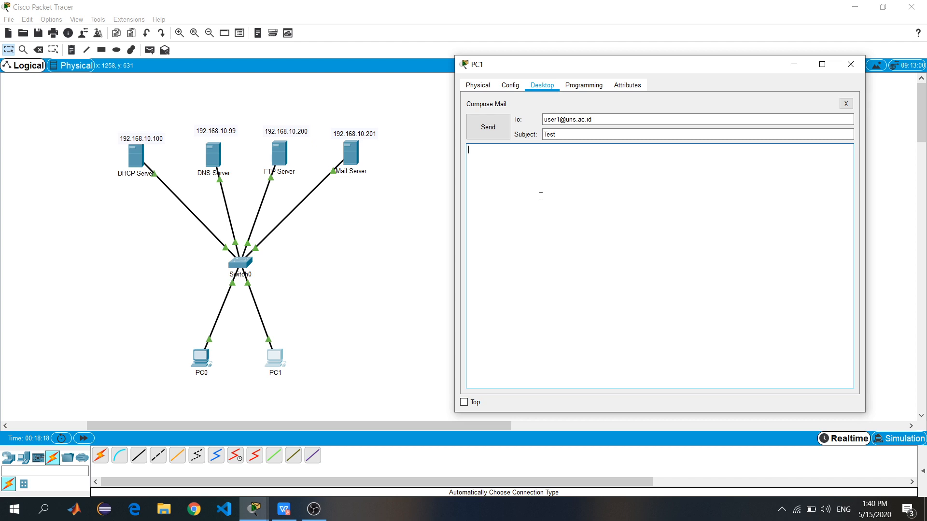
type("Ini uji coba kirim ke user1")
left_click(496, 134)
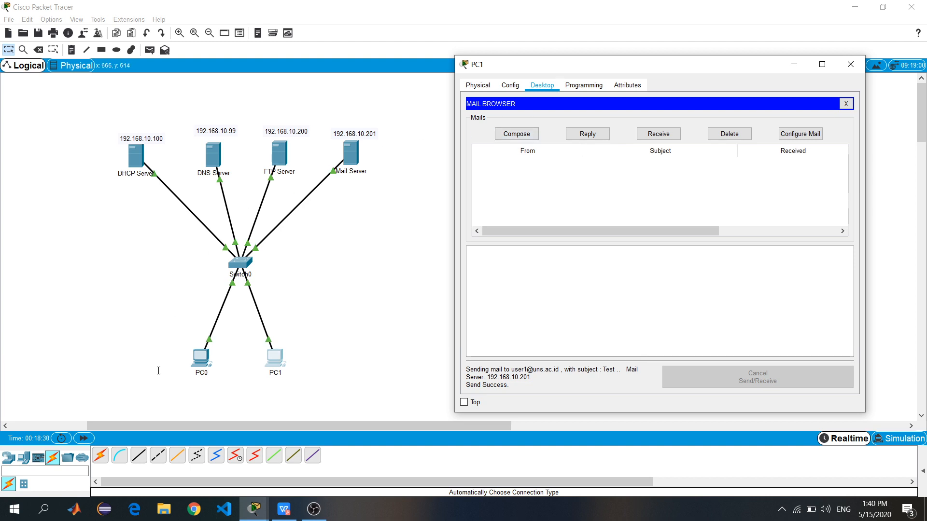
On PC0, receive new mail and open the Test message from user2
left_click(200, 365)
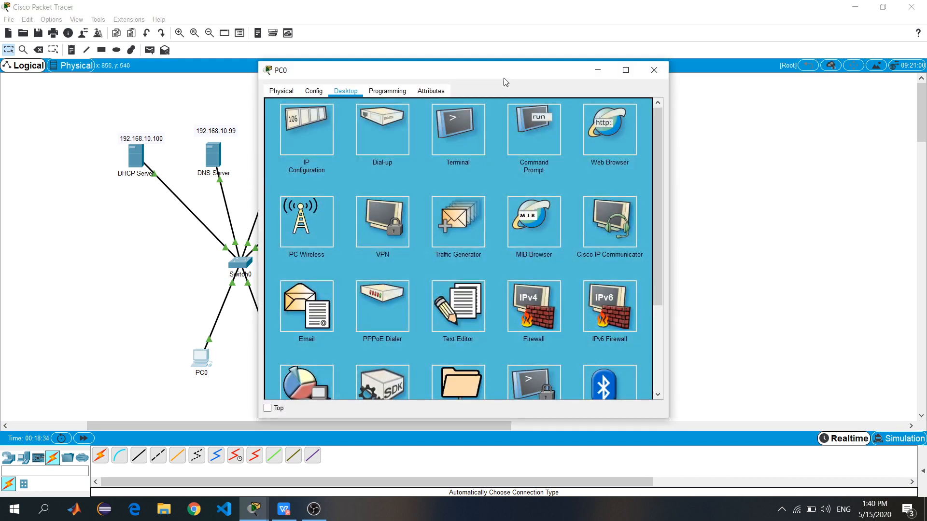
left_click(311, 308)
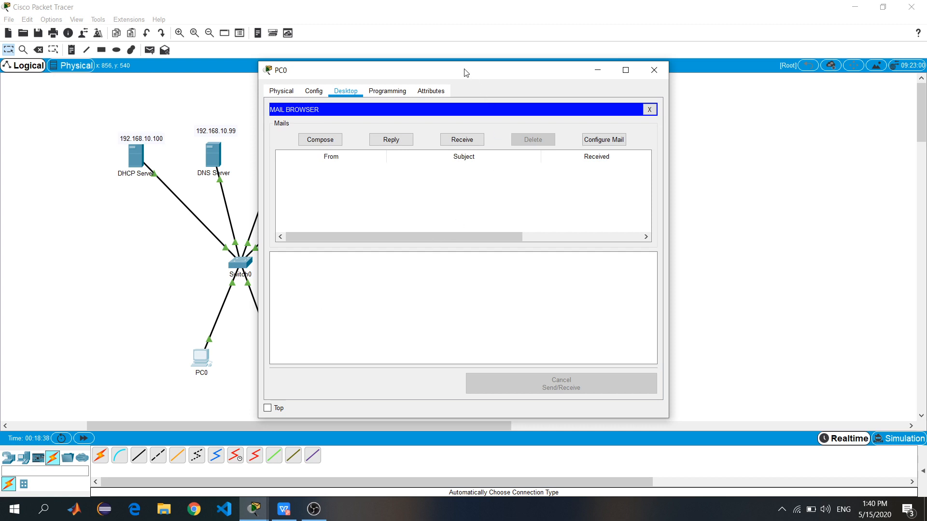
left_click_drag(465, 69, 616, 63)
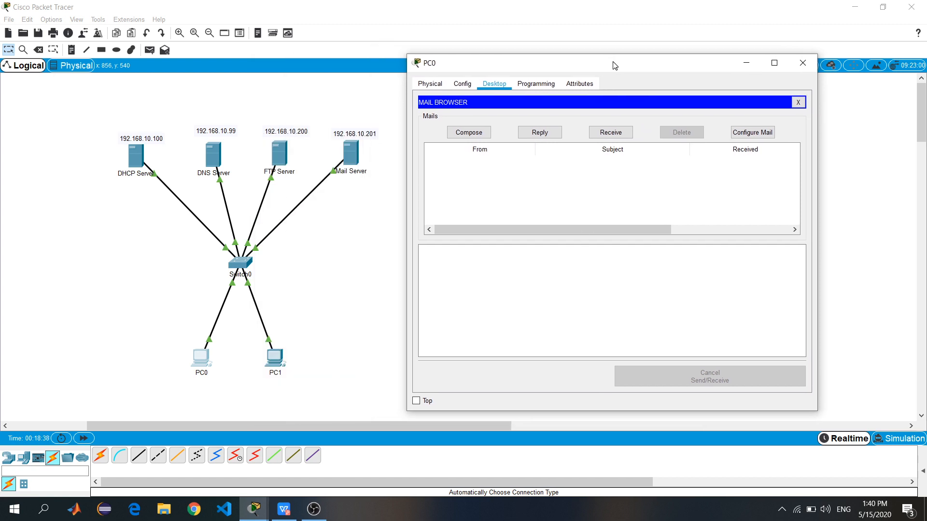
left_click(614, 134)
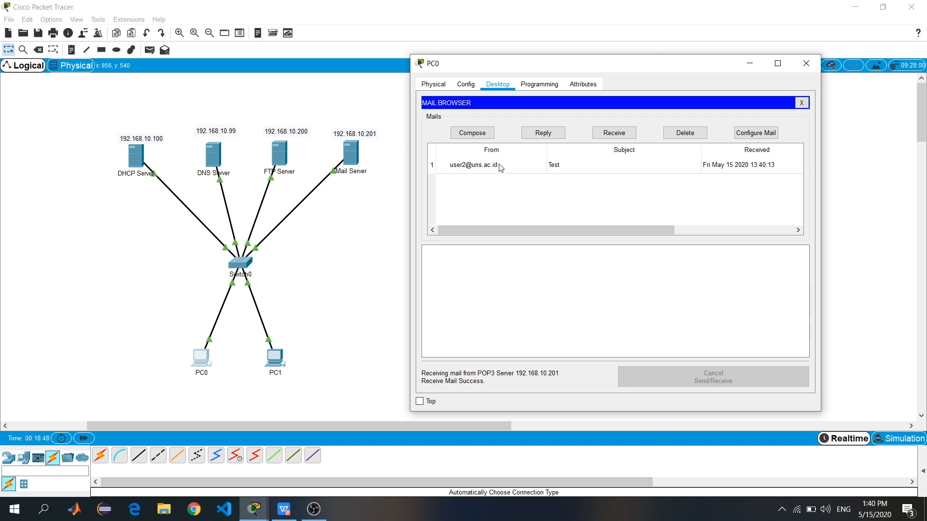
double_click(554, 167)
left_click_drag(509, 175, 421, 176)
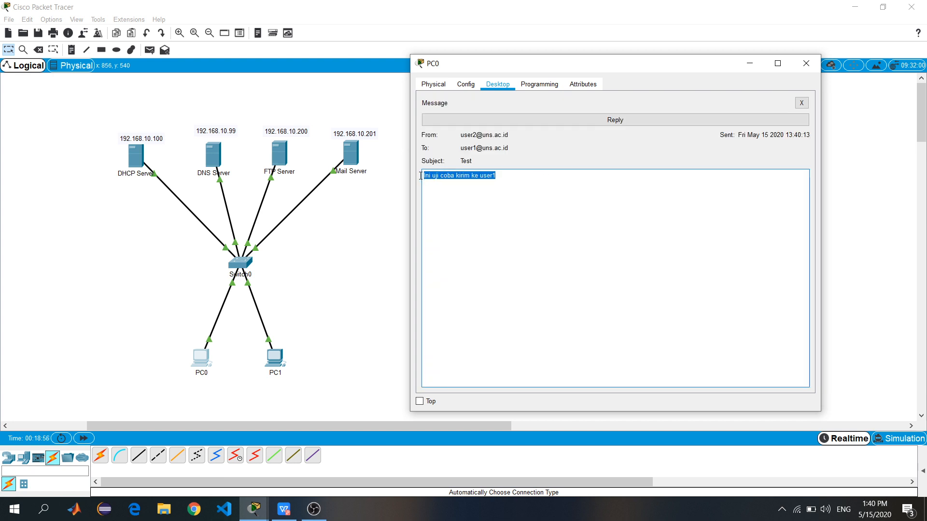
left_click(550, 210)
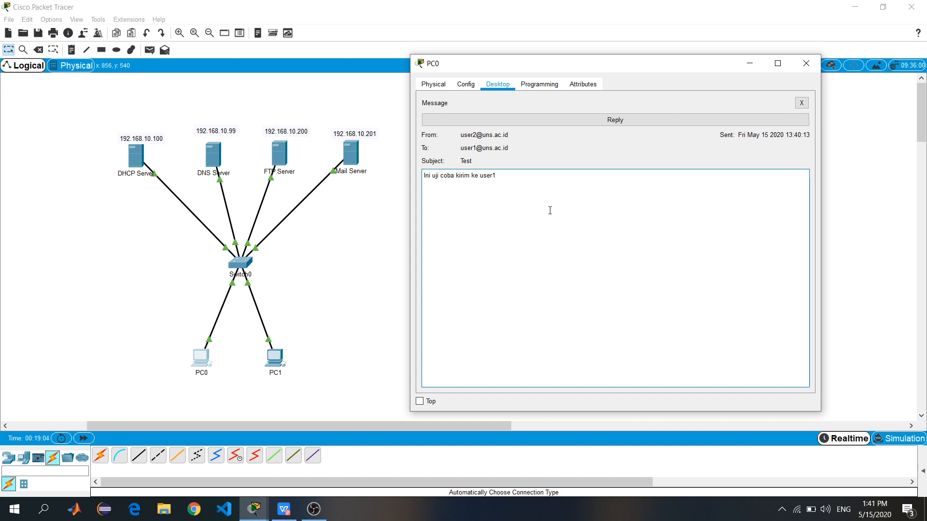
Reply to the Test mail with 'Ini balasan email', send it, and close PC0
left_click(596, 124)
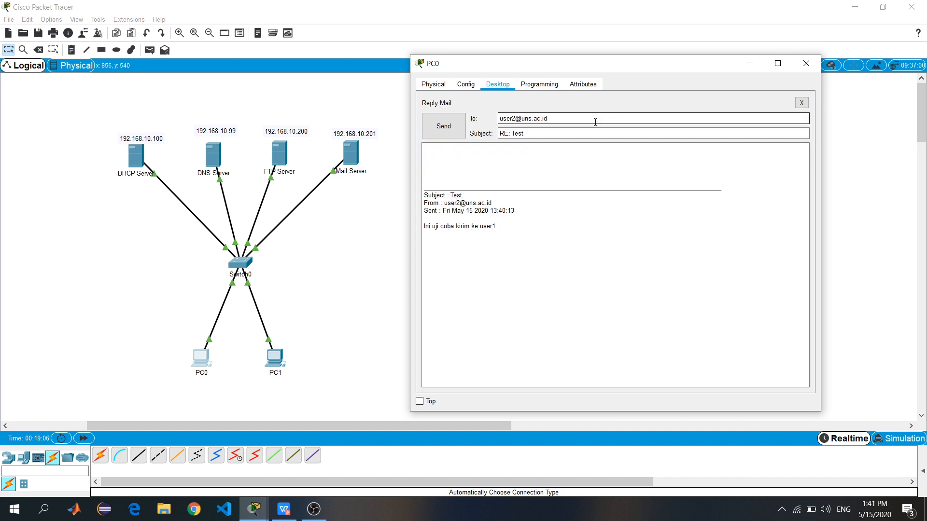
left_click(481, 151)
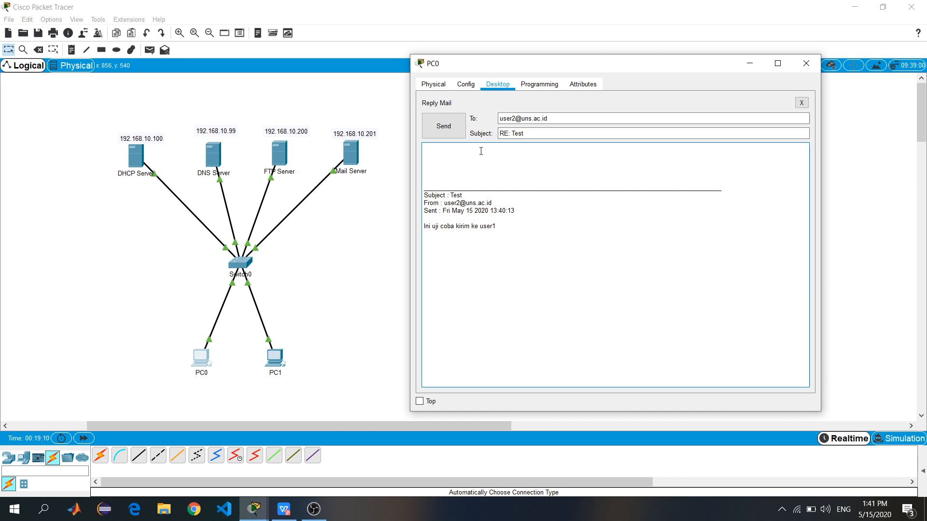
type("Ini balasan email")
left_click(441, 125)
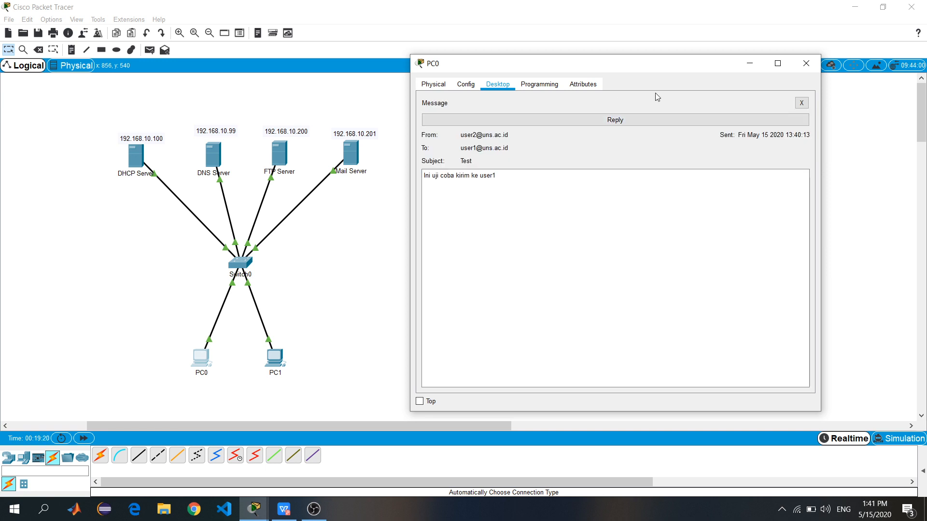
left_click(794, 63)
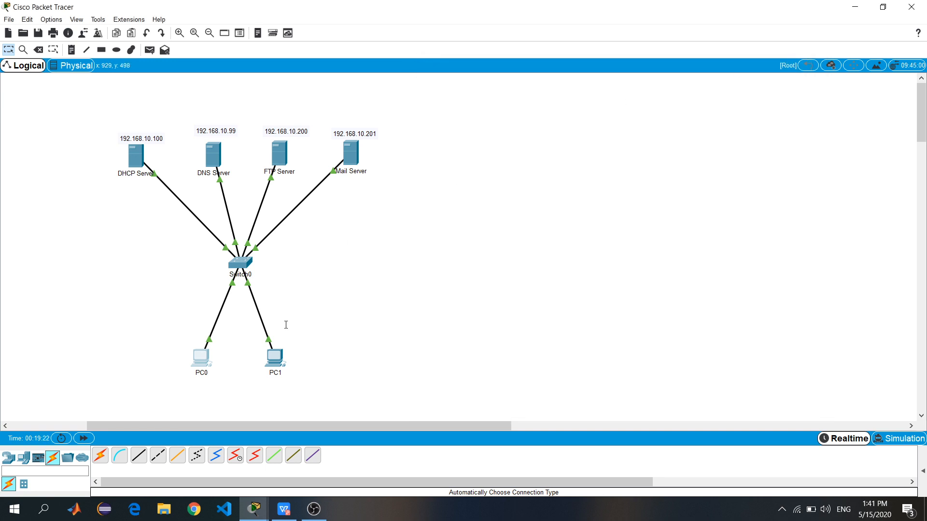
On PC1, receive and read the RE: Test reply, then close PC1's window
left_click(276, 357)
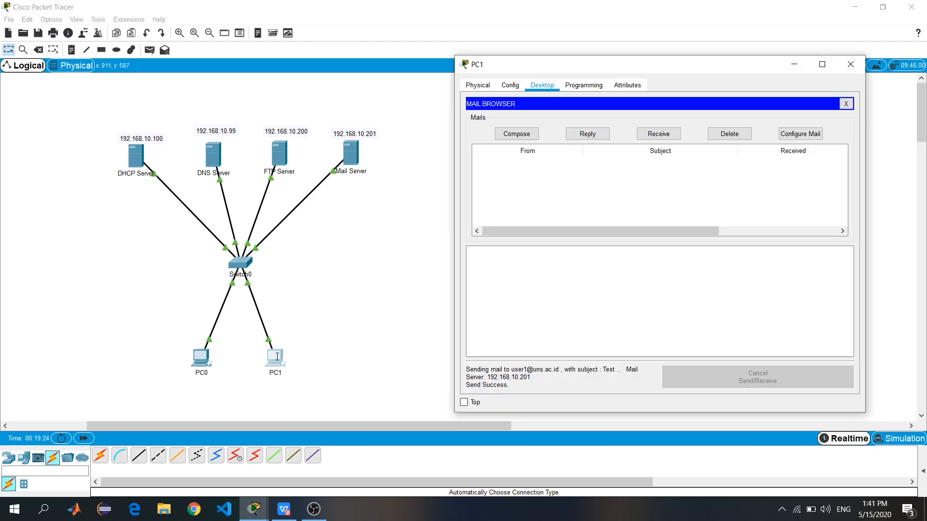
left_click(648, 138)
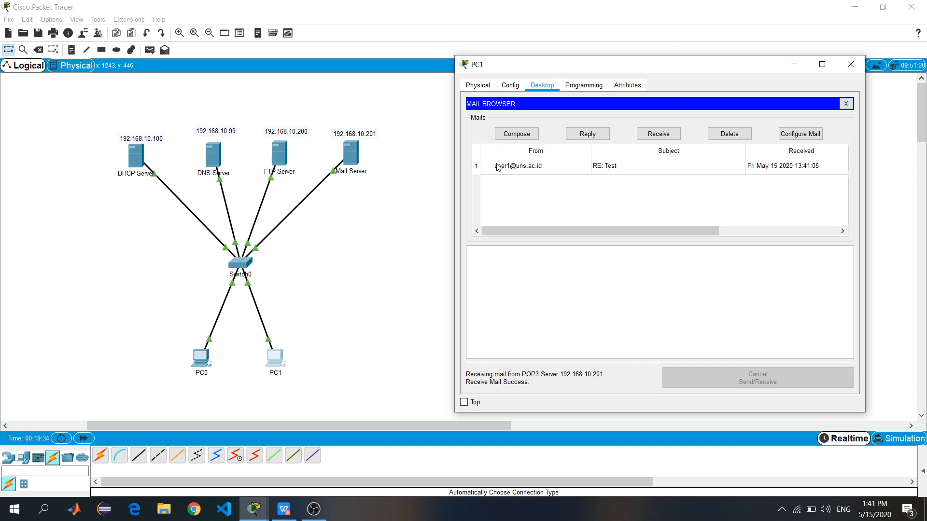
double_click(621, 167)
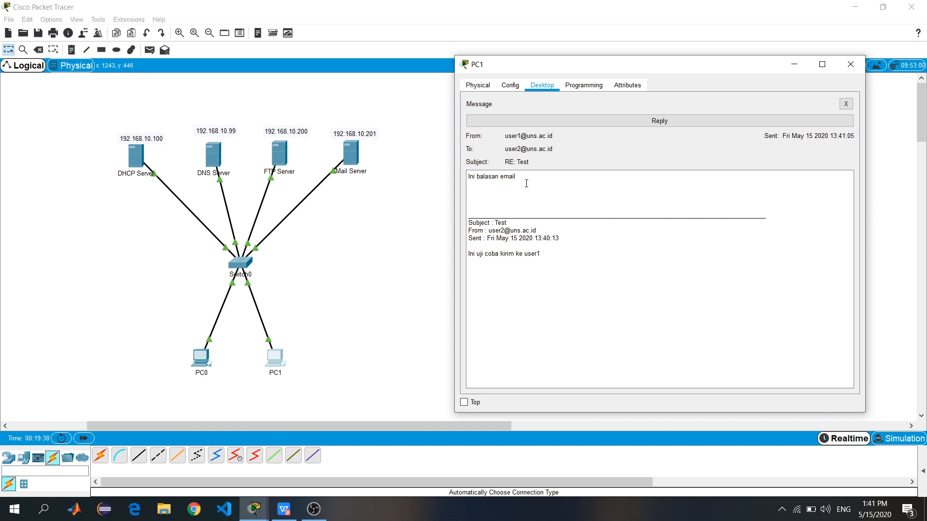
left_click_drag(519, 177, 465, 178)
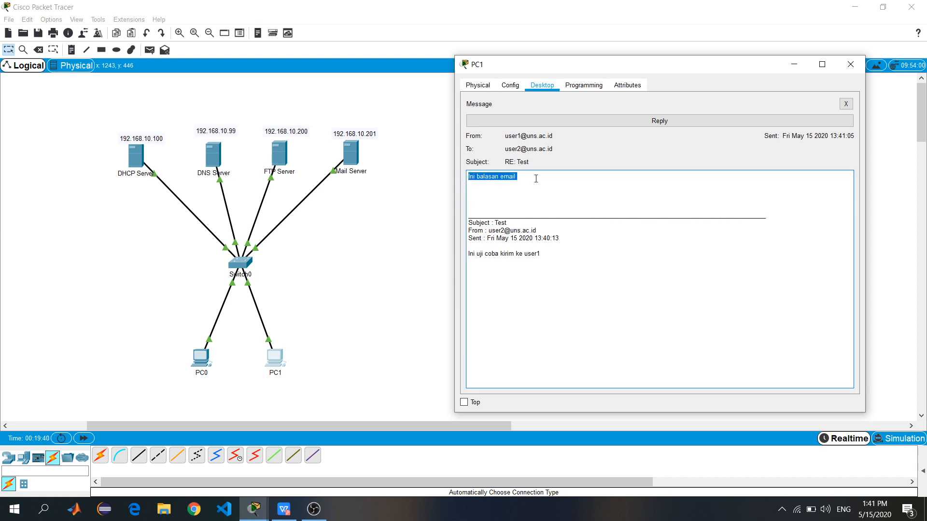
left_click(551, 180)
left_click(851, 65)
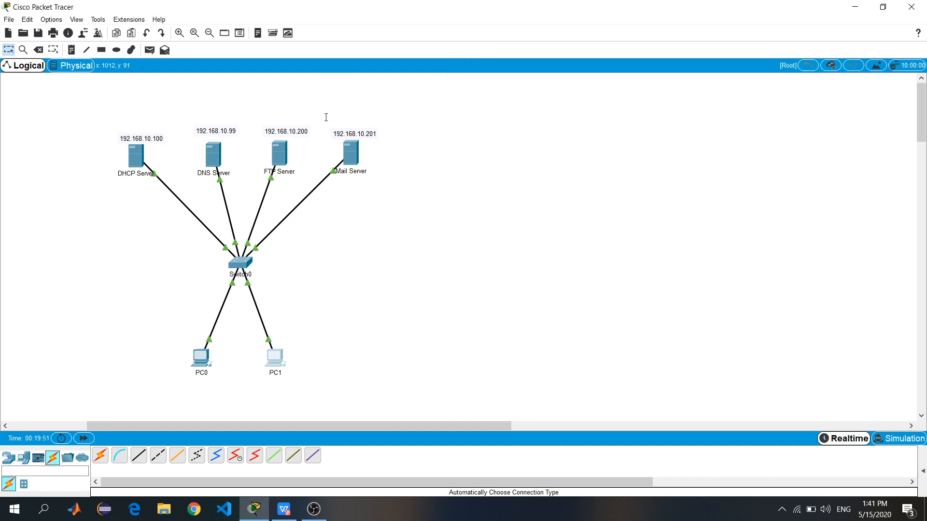